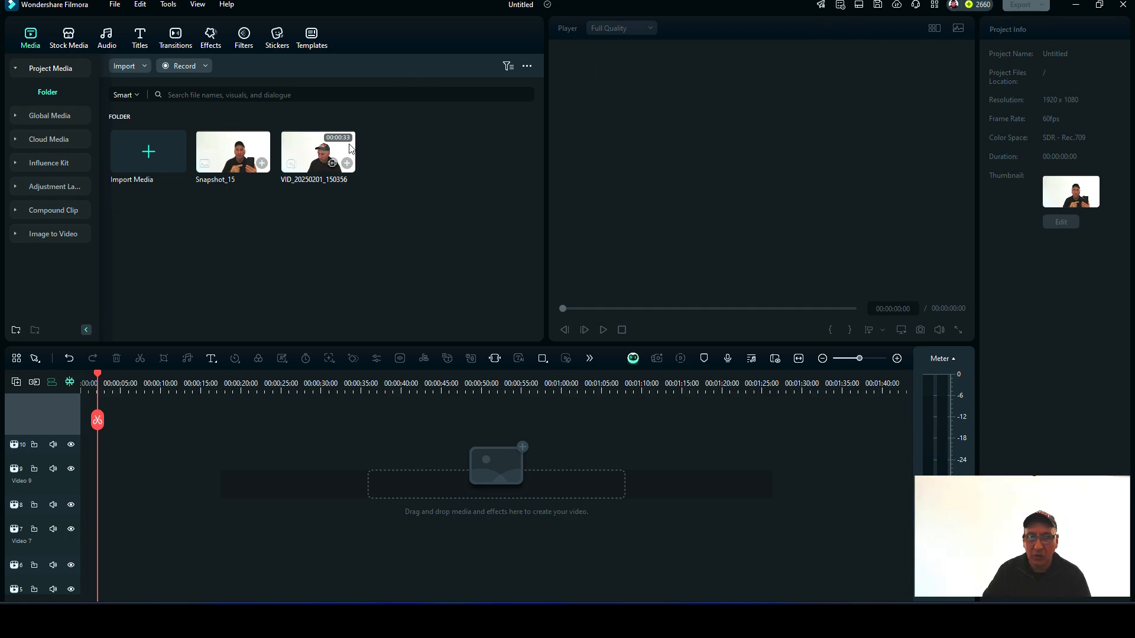
# Step: Place VID_20250201_150356 at the start of the Video 9 track and move the playhead to 00:00:24:03
pyautogui.click(299, 149)
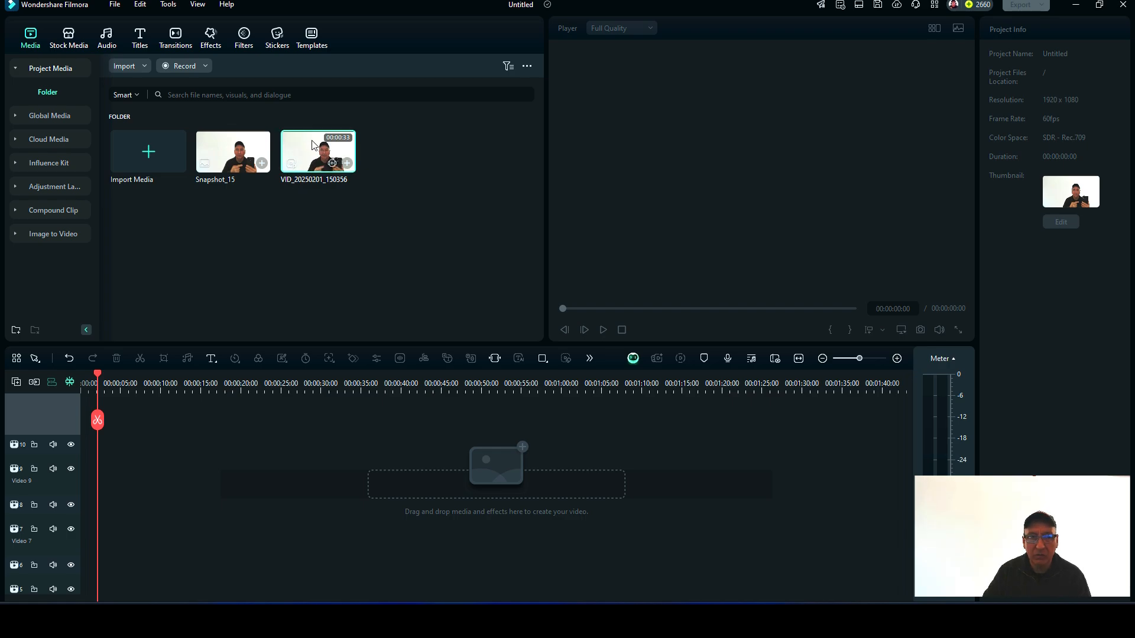
pyautogui.moveTo(307, 148); pyautogui.dragTo(101, 464)
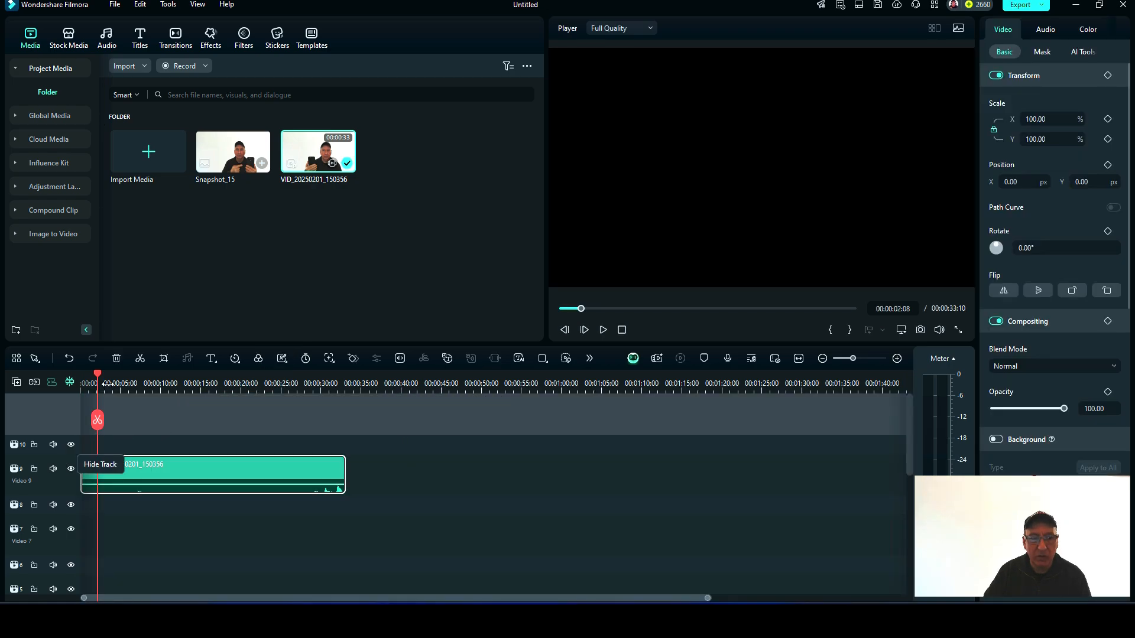
pyautogui.moveTo(99, 377); pyautogui.dragTo(57, 390)
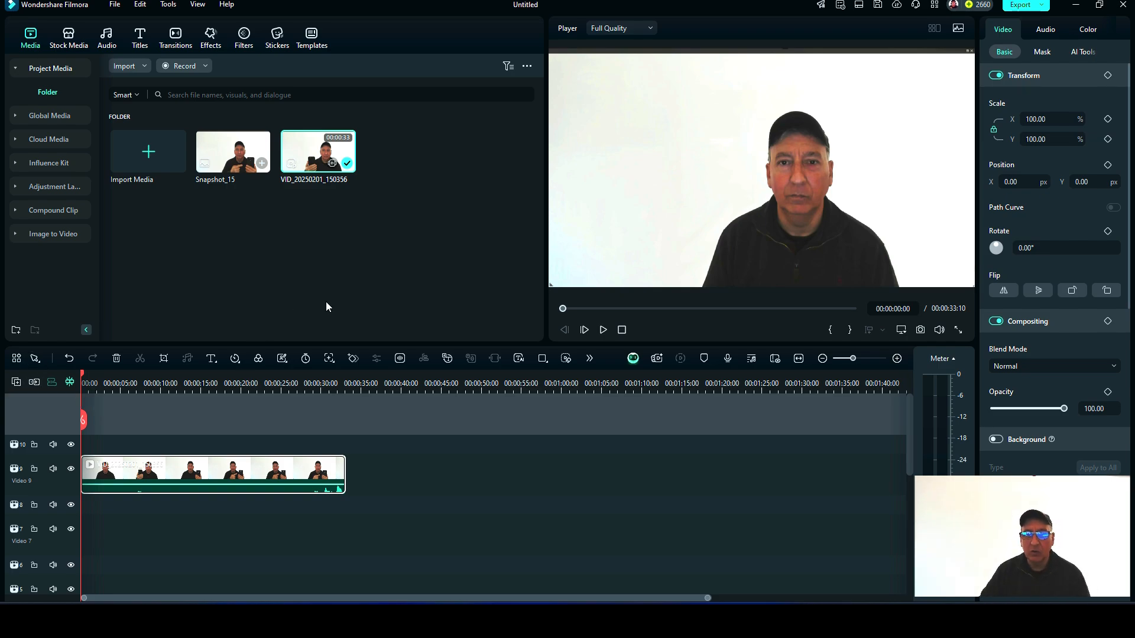
pyautogui.moveTo(564, 311); pyautogui.dragTo(772, 338)
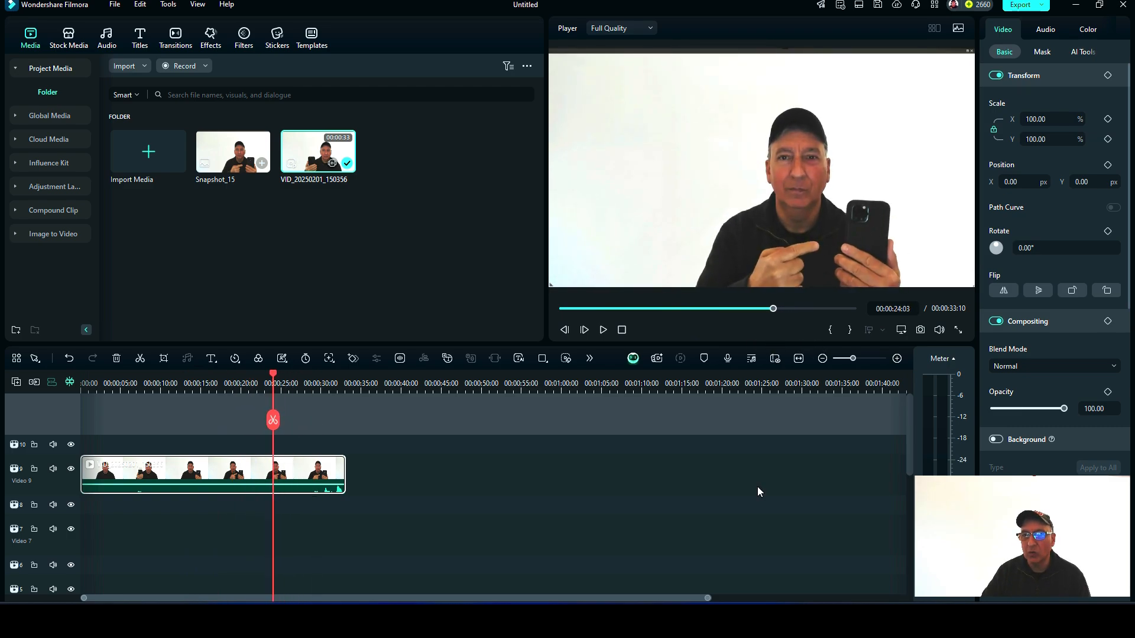
pyautogui.moveTo(738, 619)
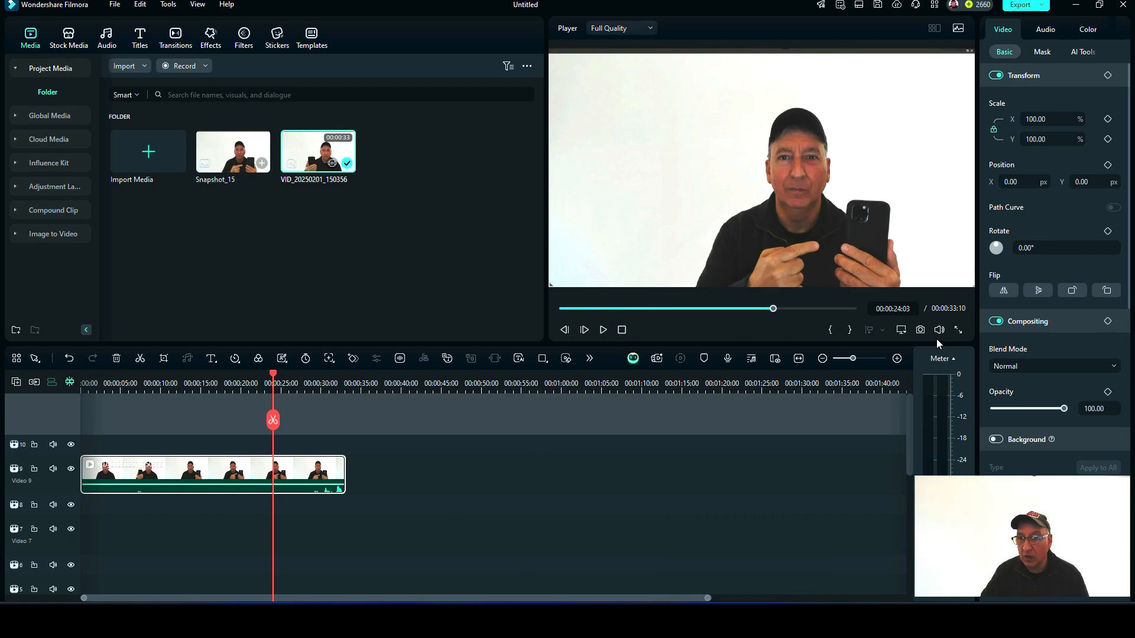
# Step: Take a PNG snapshot of the current frame, saved to the Downloads folder and set as the thumbnail
pyautogui.click(920, 331)
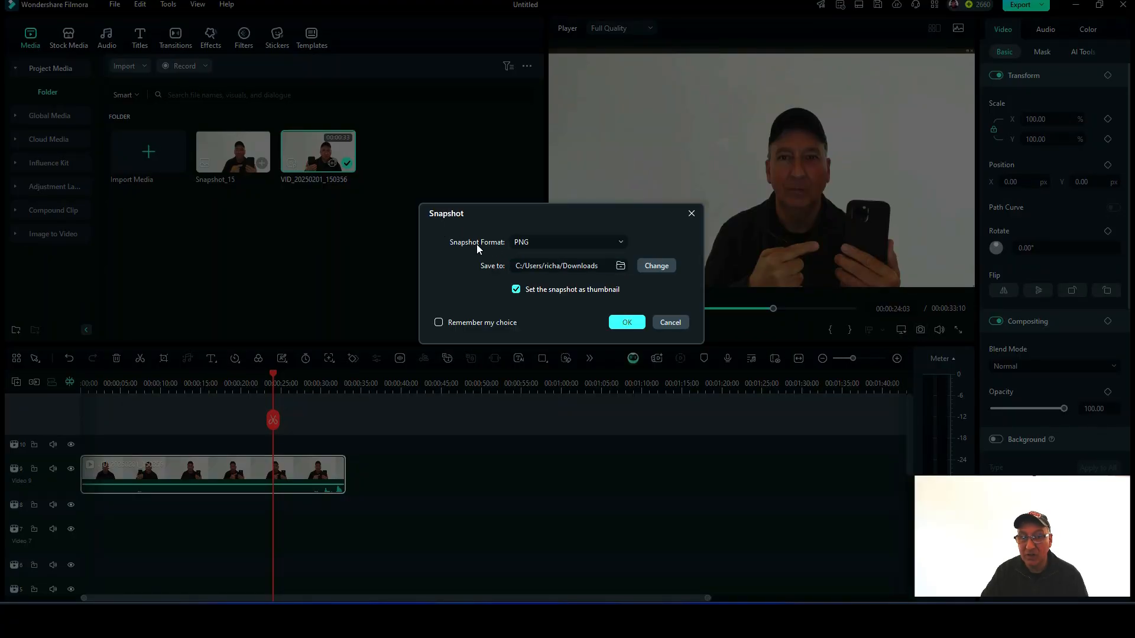
pyautogui.click(622, 245)
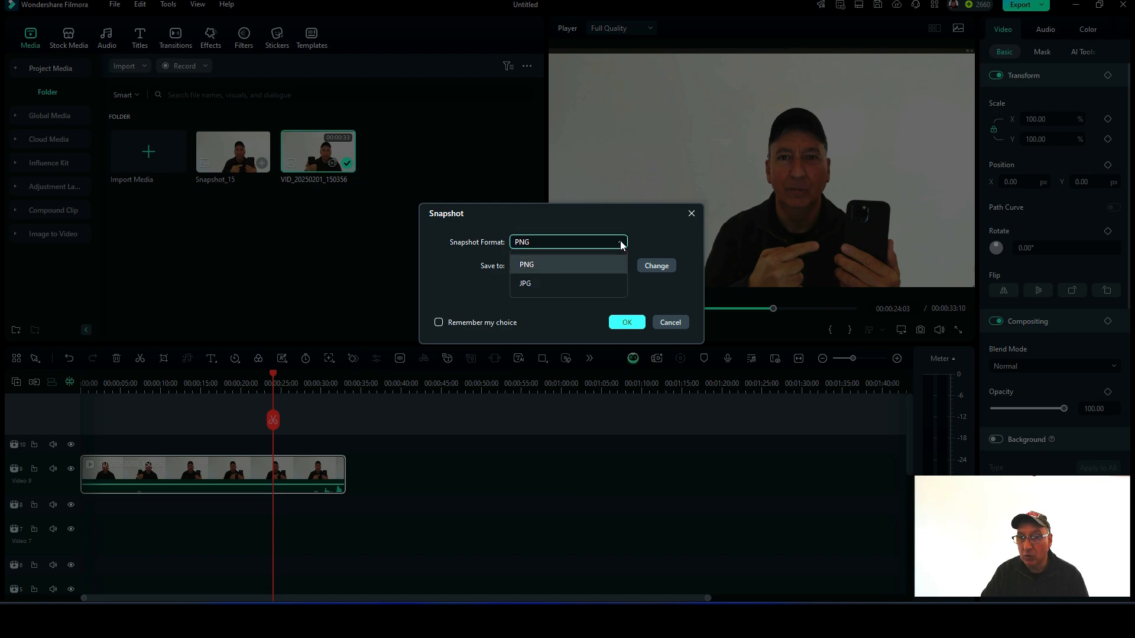
pyautogui.click(587, 310)
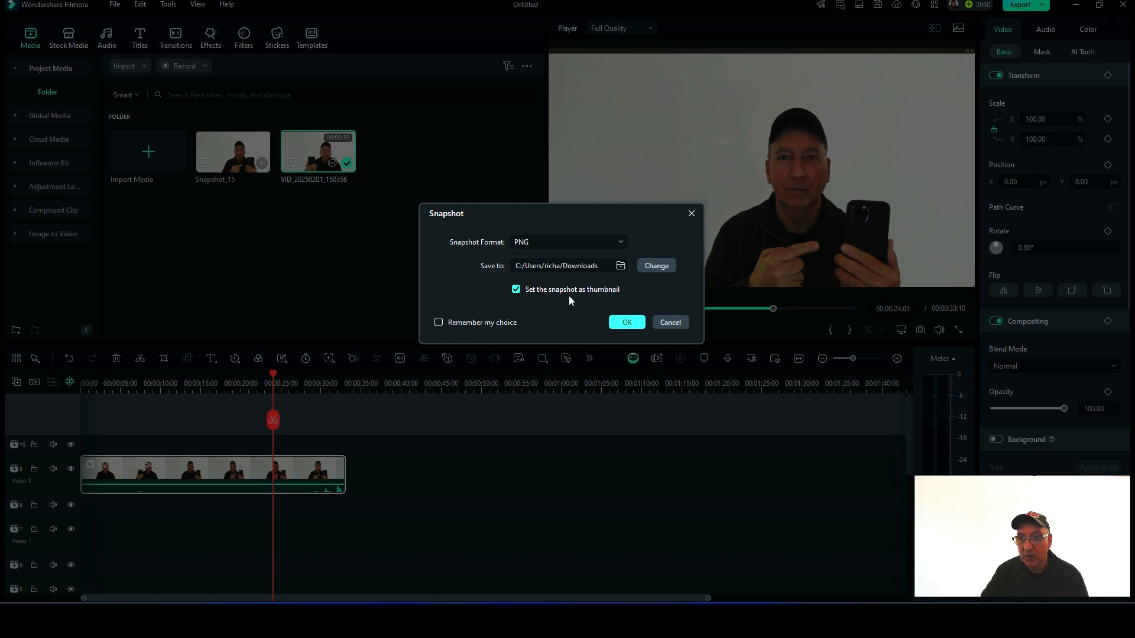
pyautogui.click(625, 323)
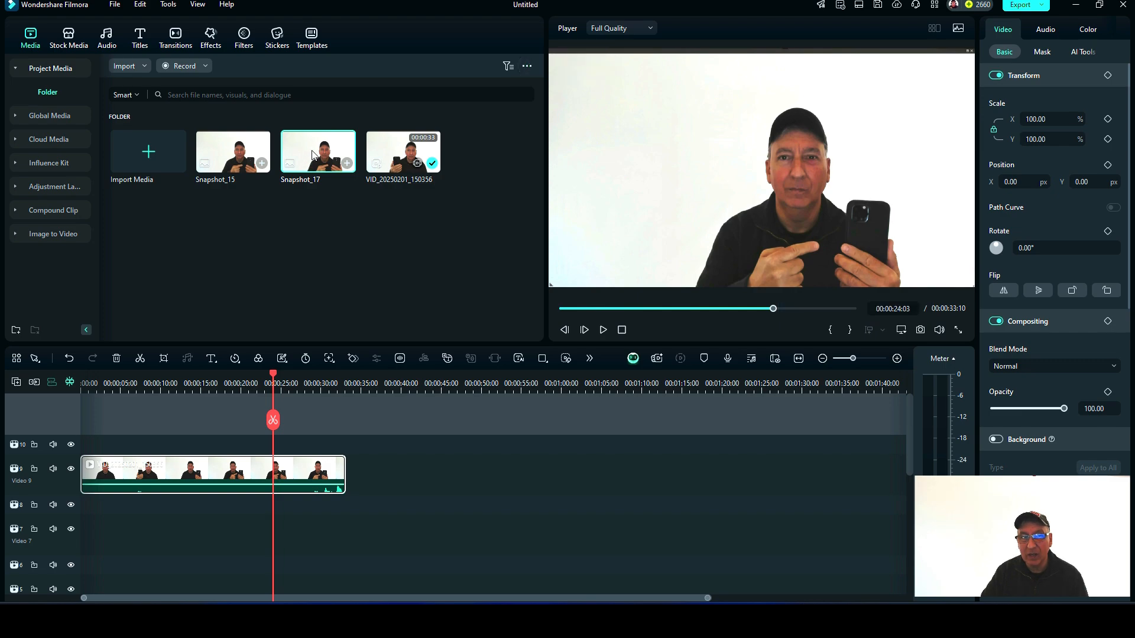
# Step: Delete the new snapshot from the project media and cut the video clip from the timeline
pyautogui.rightClick(314, 155)
pyautogui.click(352, 412)
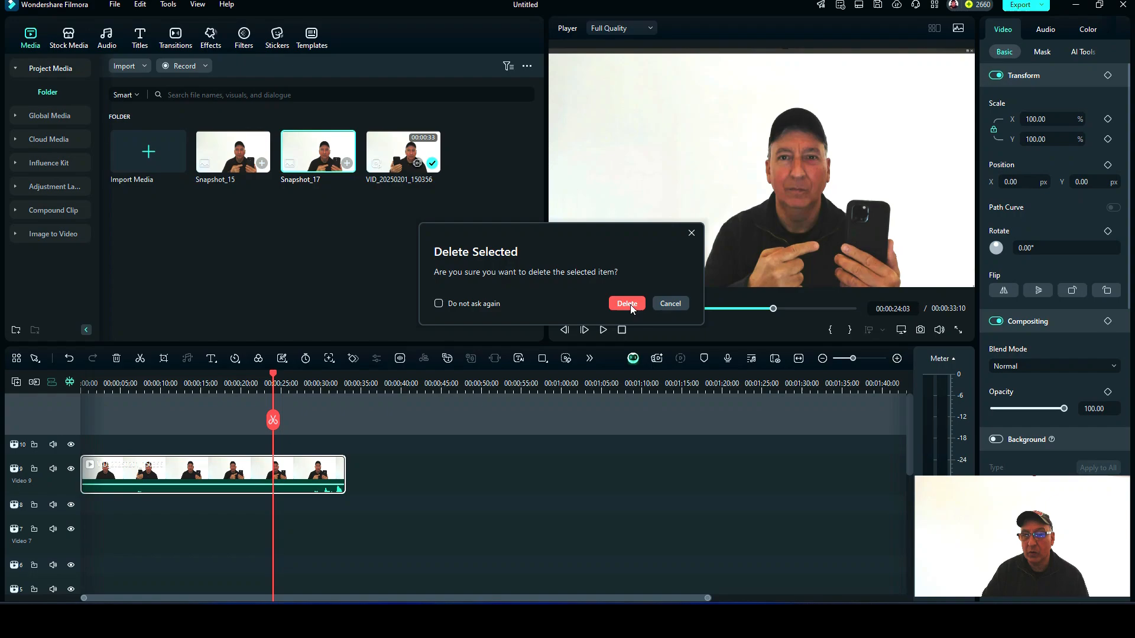
pyautogui.click(626, 304)
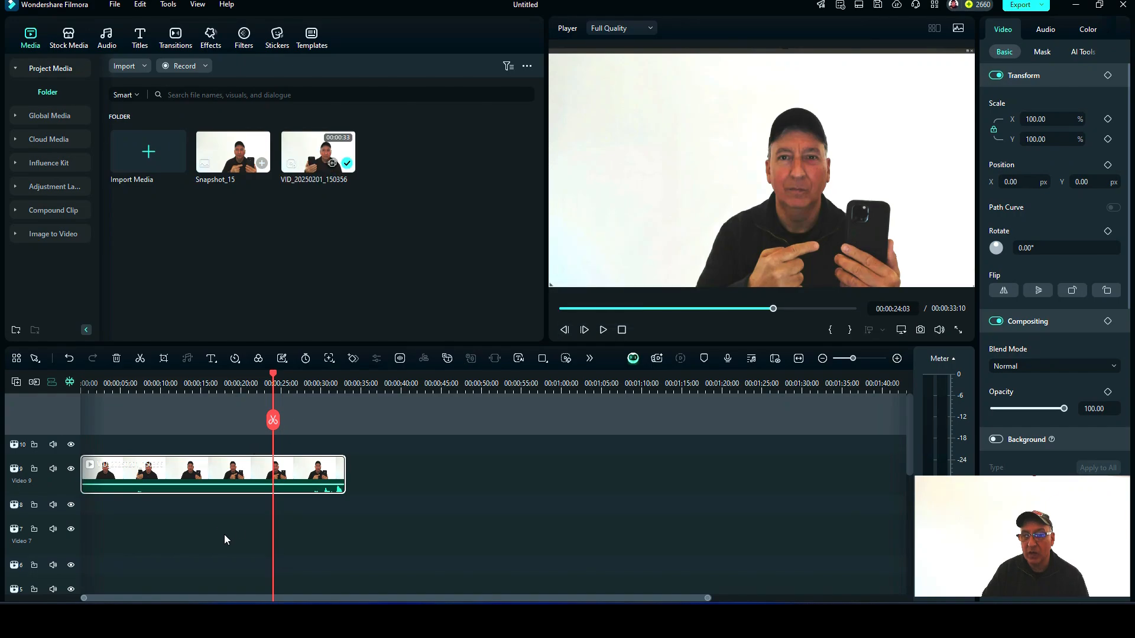
pyautogui.rightClick(217, 480)
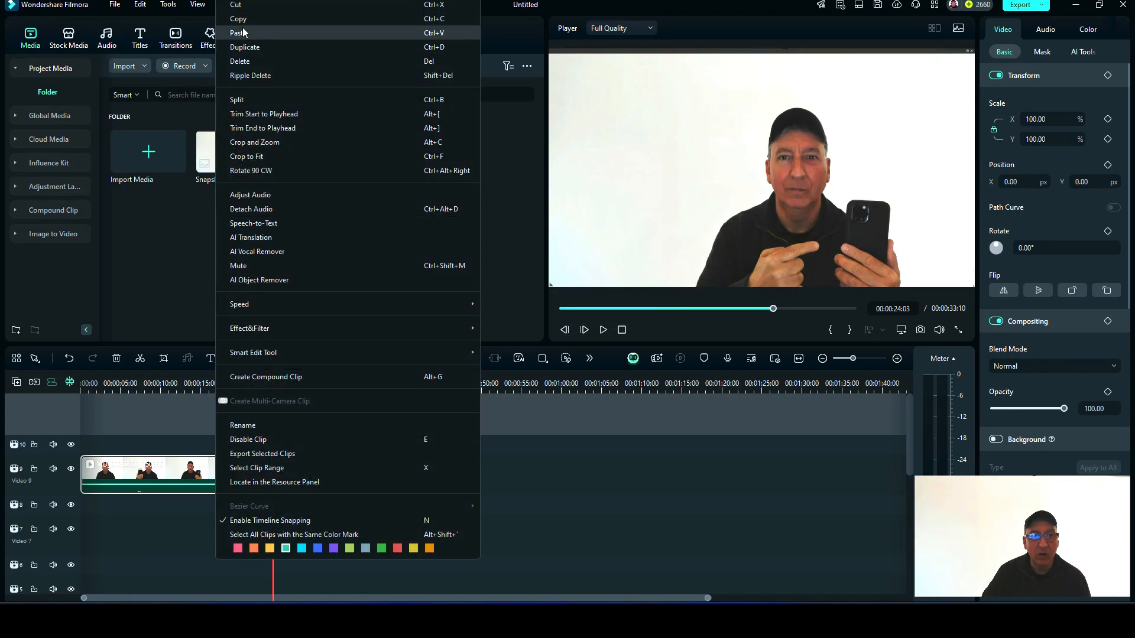
pyautogui.click(257, 3)
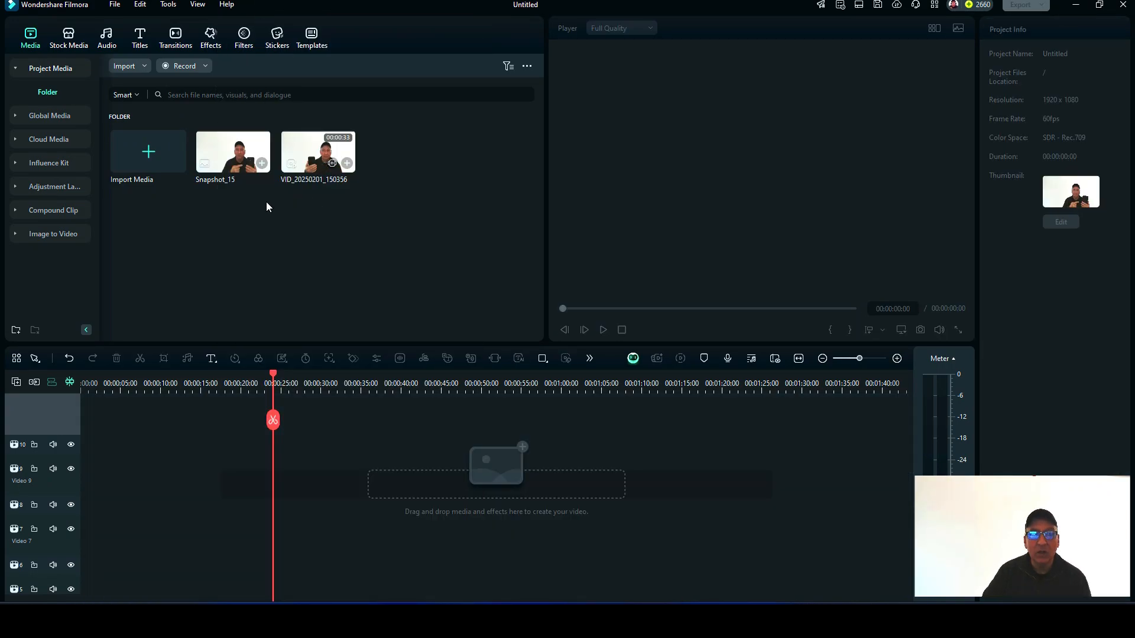
# Step: Place Snapshot_15 at the start of the Video 9 track and return the playhead to the beginning
pyautogui.moveTo(250, 149); pyautogui.dragTo(118, 470)
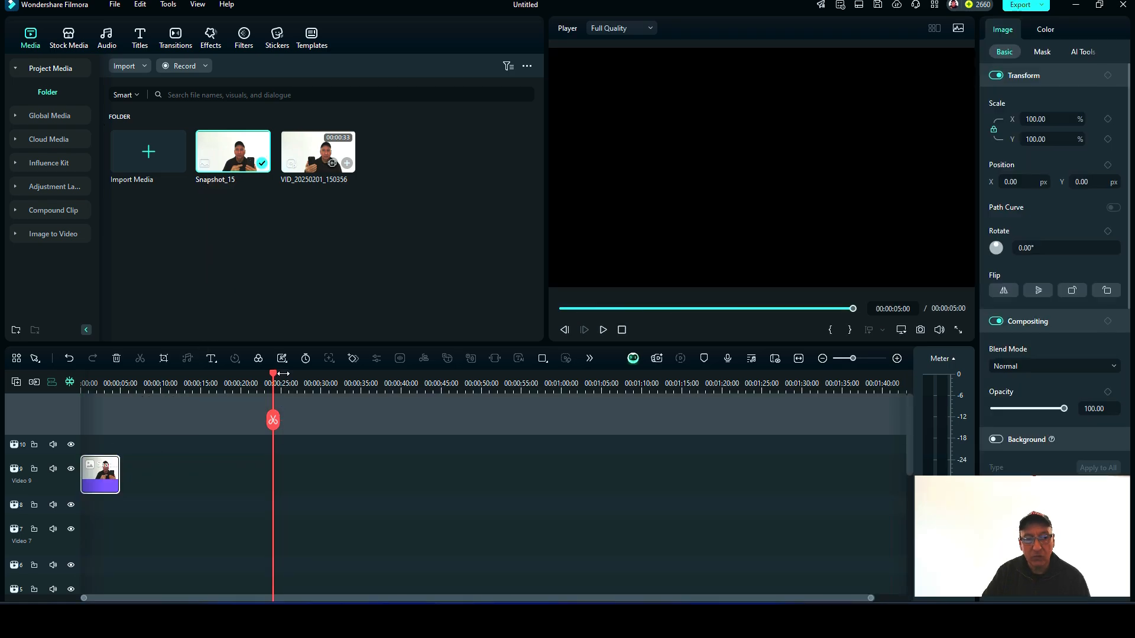
pyautogui.moveTo(283, 373); pyautogui.dragTo(75, 406)
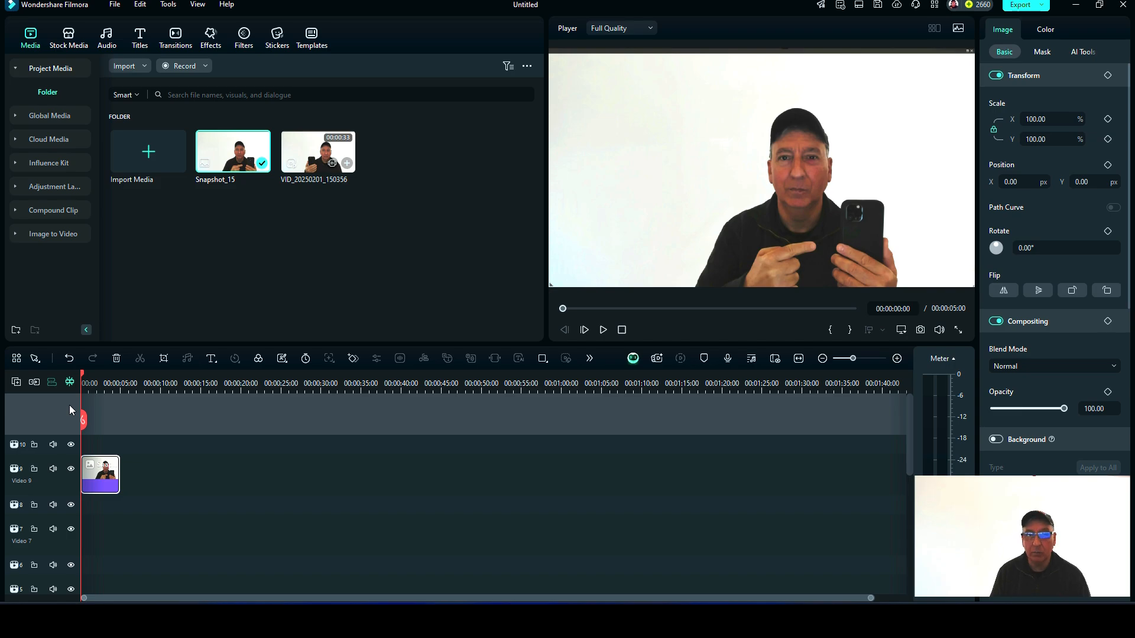
# Step: Look over the stock media partner sources for possible background images, ending back in the project media
pyautogui.click(79, 41)
pyautogui.click(19, 117)
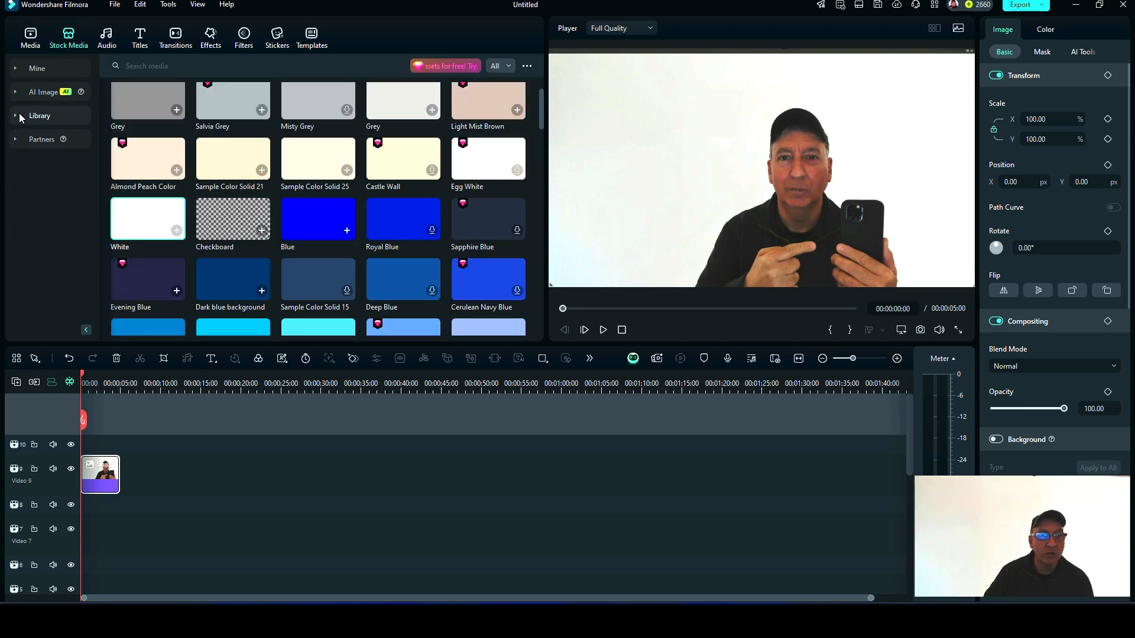
pyautogui.click(15, 140)
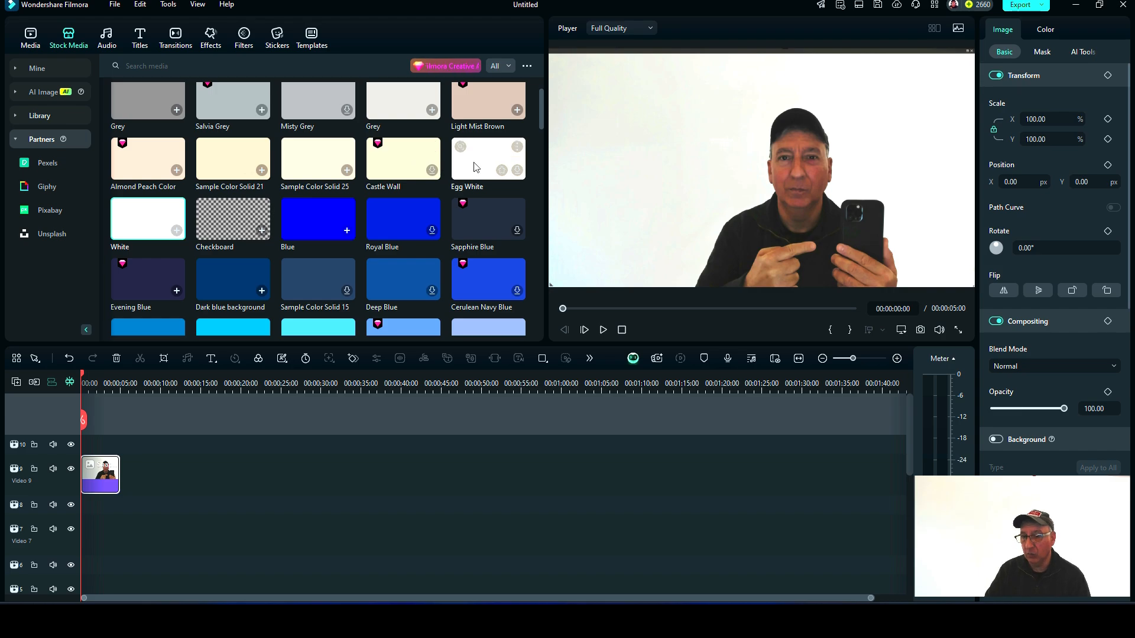
pyautogui.click(27, 46)
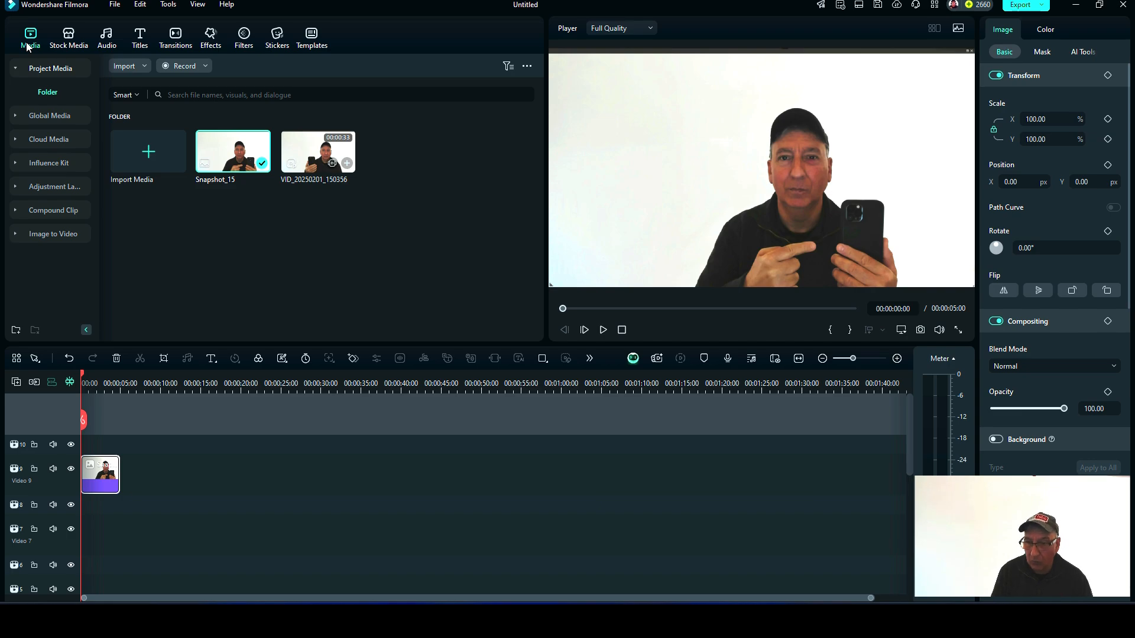
# Step: Add the Snapshot_3 room image from Global Media to track 8, directly below the portrait image, as the background
pyautogui.click(46, 115)
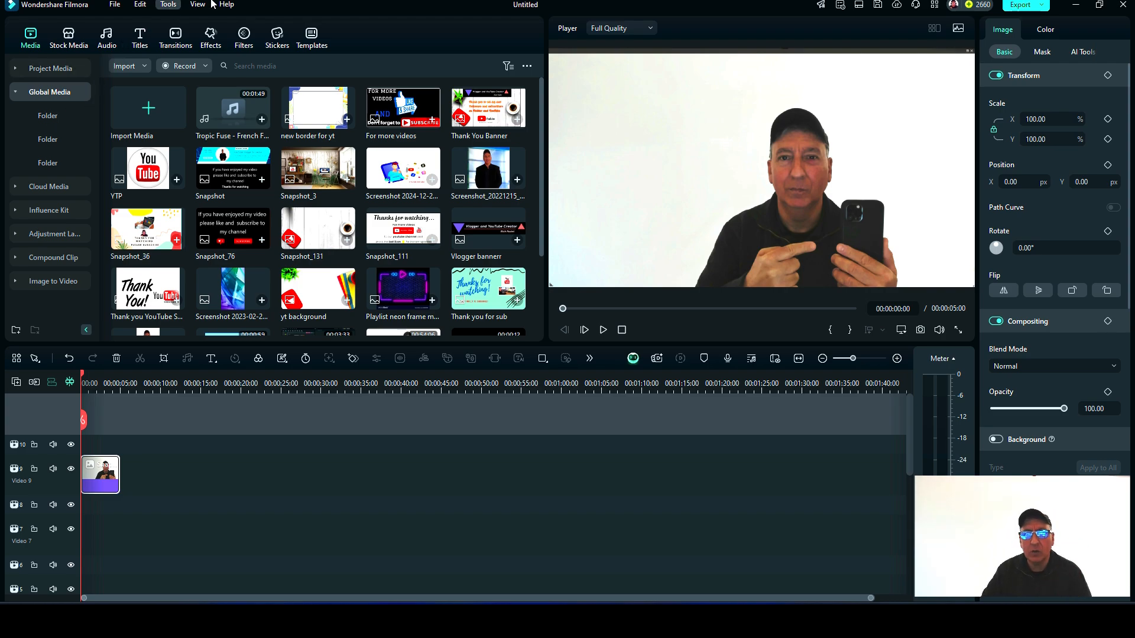
pyautogui.scroll(-3, 324, 230)
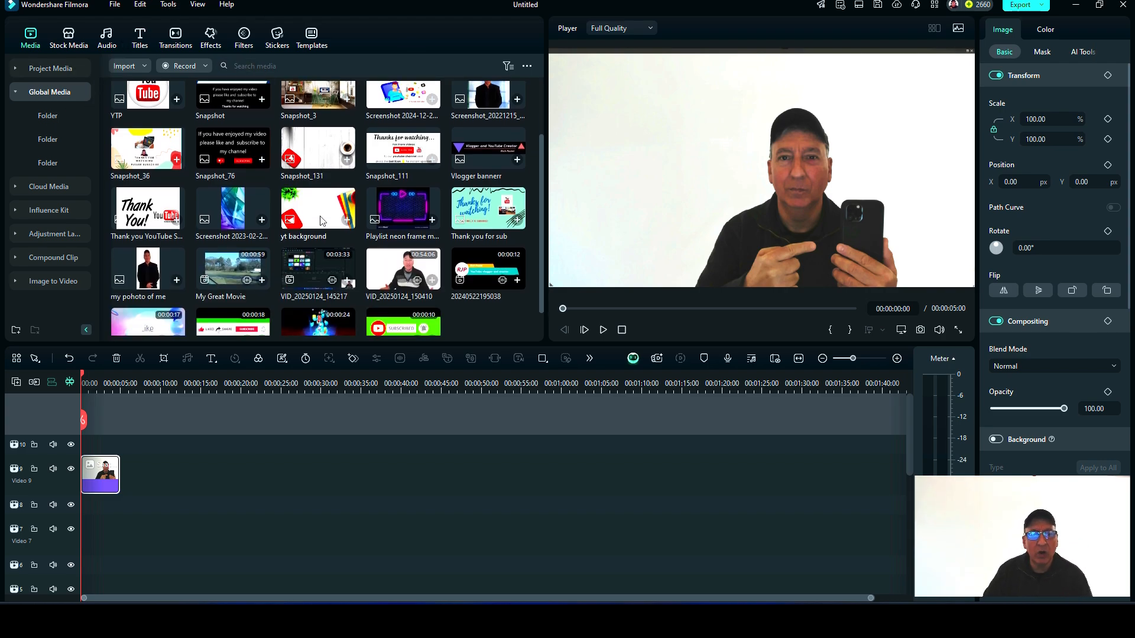
pyautogui.scroll(2, 320, 221)
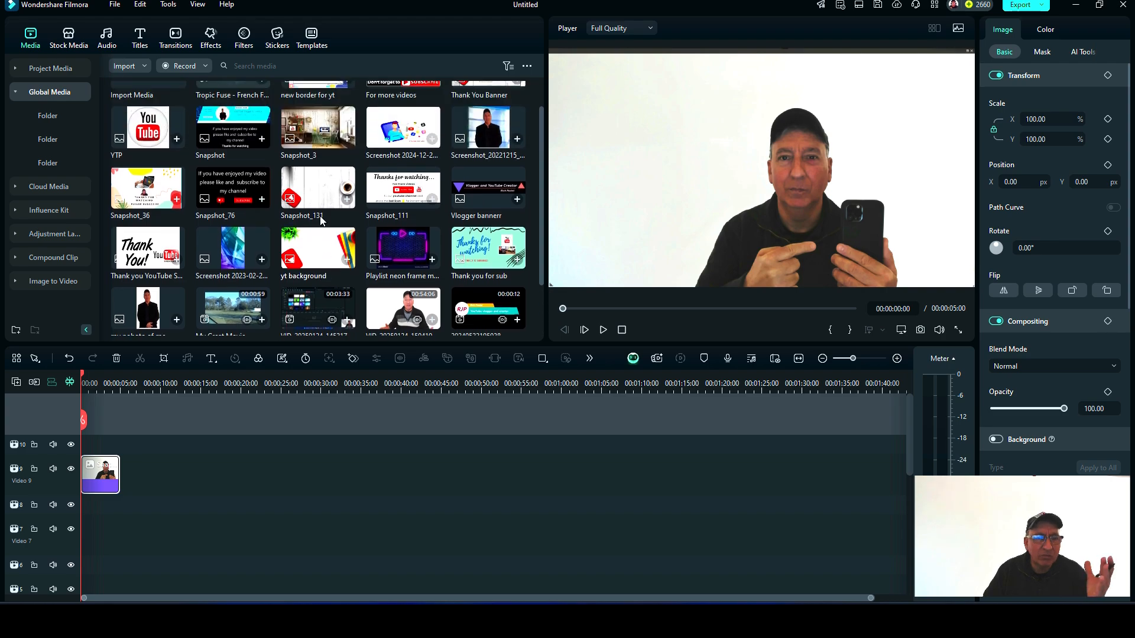
pyautogui.scroll(1, 323, 188)
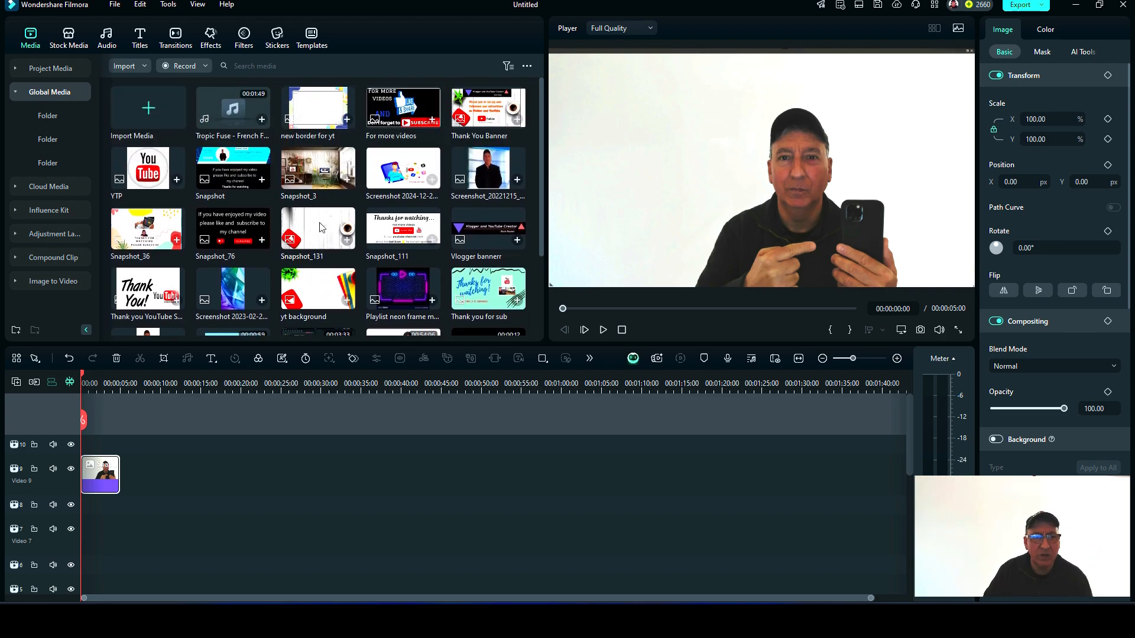
pyautogui.click(303, 173)
pyautogui.moveTo(302, 173); pyautogui.dragTo(78, 503)
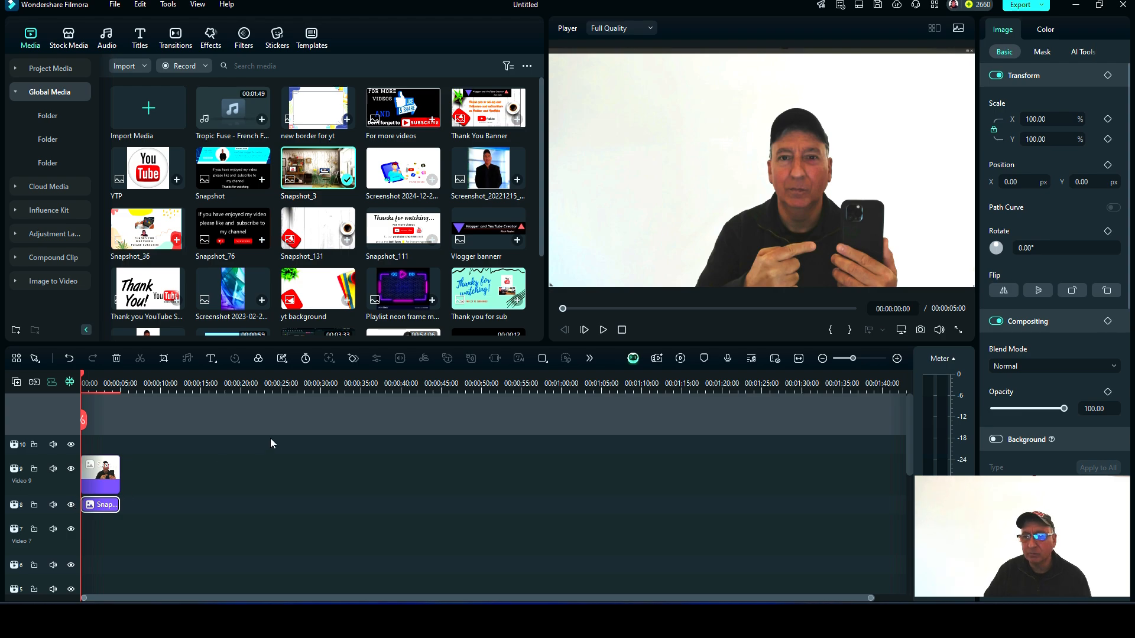
# Step: Remove the white background of the portrait image with AI Portrait Cutout, leaving the cutout switched on
pyautogui.click(100, 478)
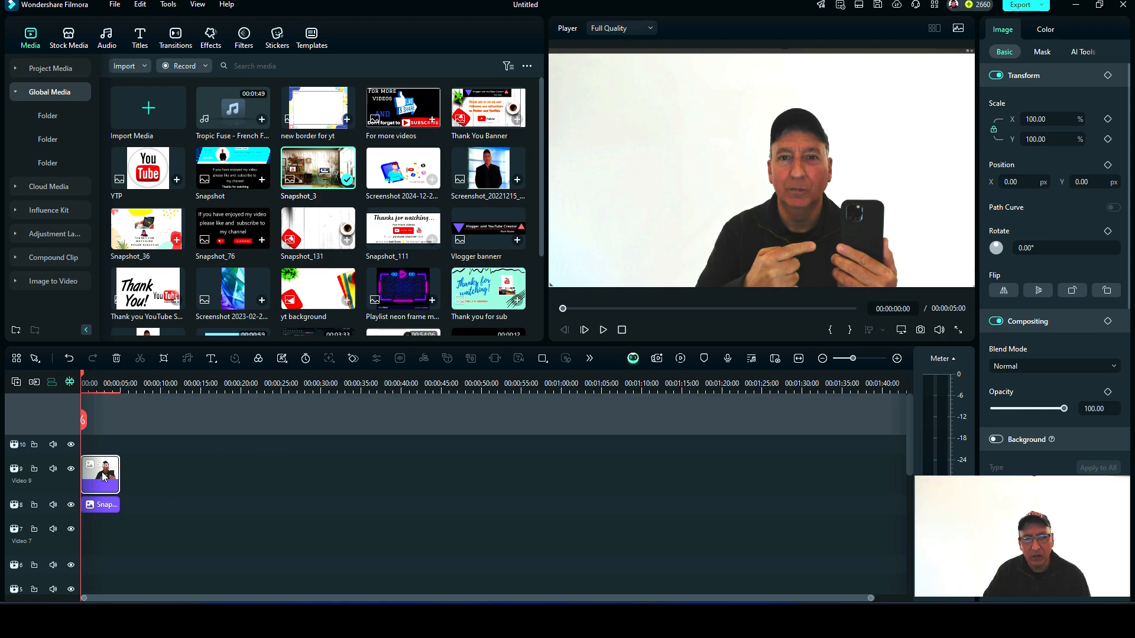
pyautogui.click(1083, 52)
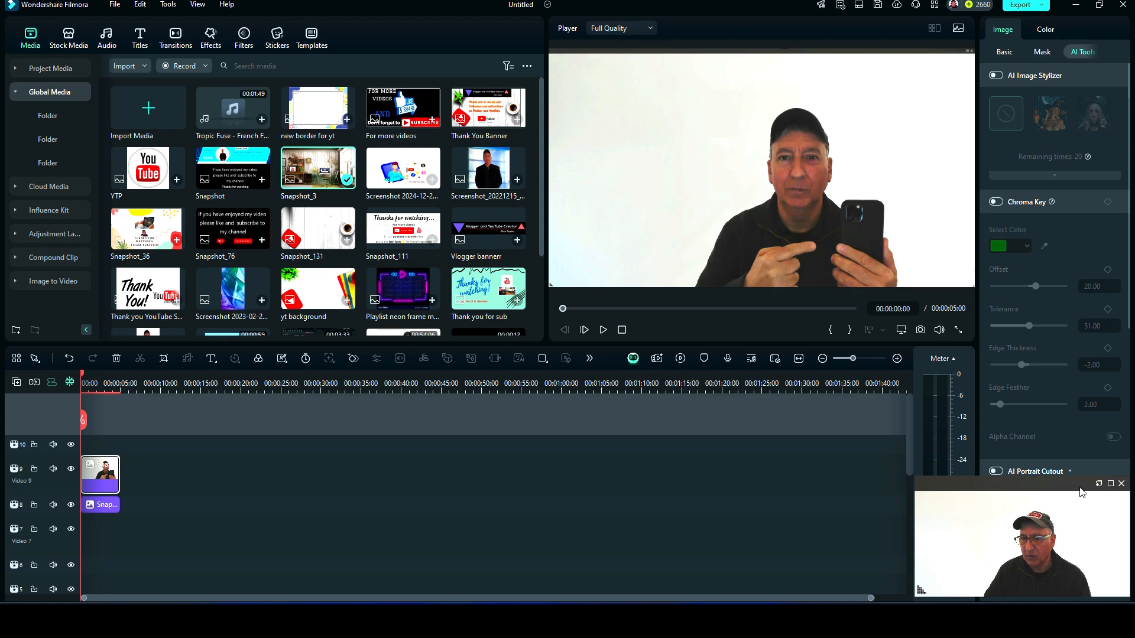
pyautogui.moveTo(1082, 484); pyautogui.dragTo(908, 493)
pyautogui.click(996, 471)
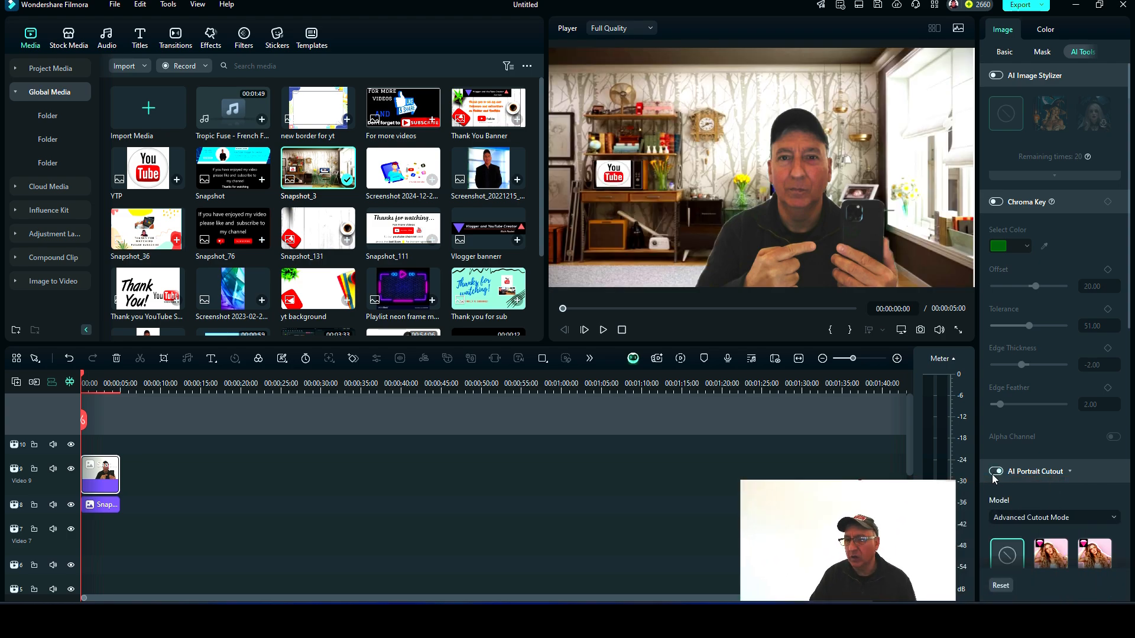
pyautogui.click(996, 472)
pyautogui.click(997, 472)
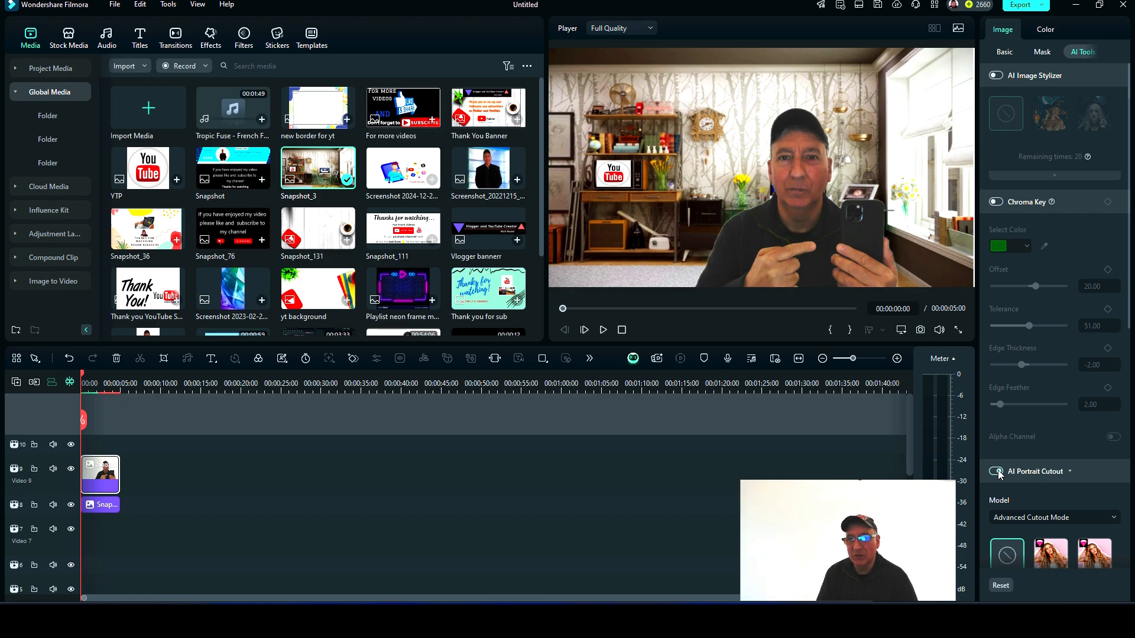
pyautogui.click(995, 471)
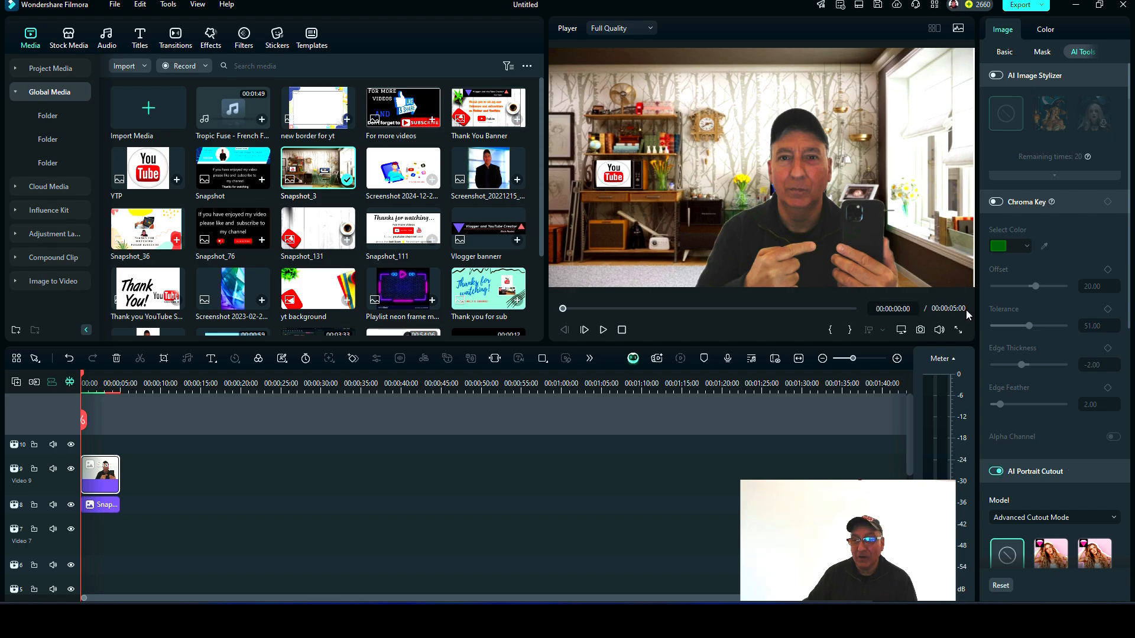
# Step: Scale down the cutout portrait and position it along the frame's lower edge, just left of the desk computer
pyautogui.click(801, 224)
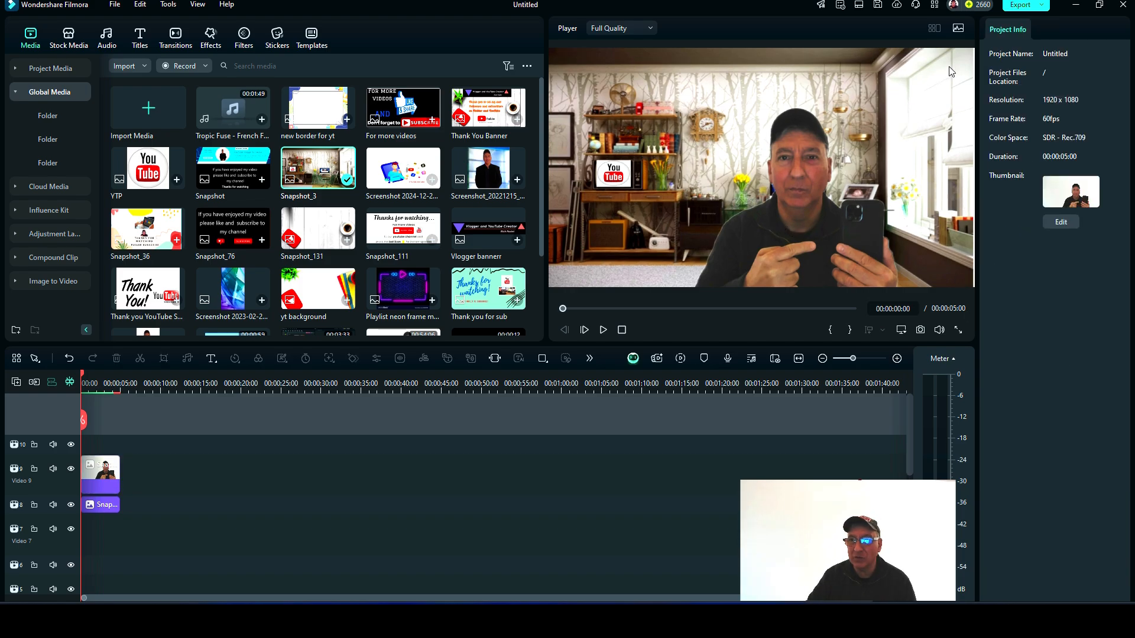
pyautogui.click(817, 218)
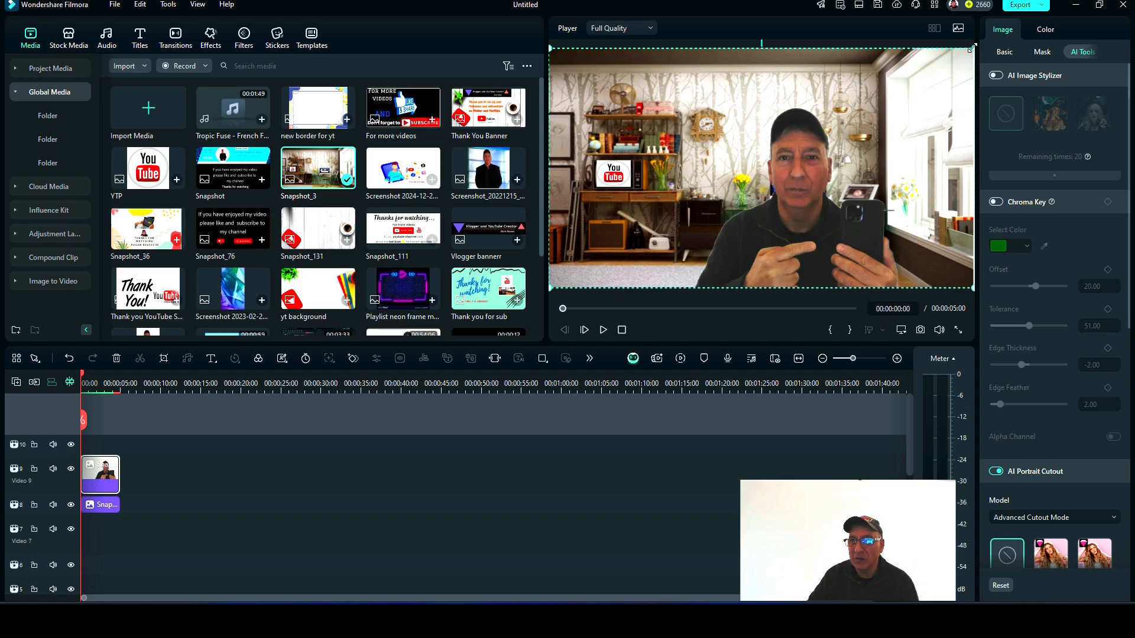
pyautogui.moveTo(972, 47); pyautogui.dragTo(857, 109)
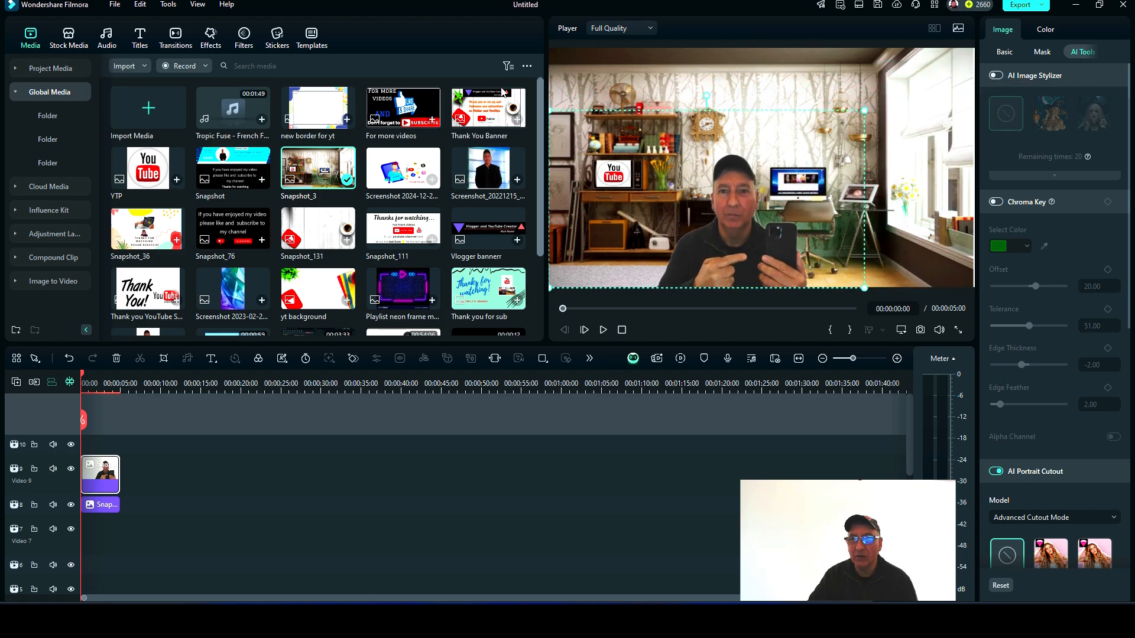
pyautogui.moveTo(550, 111); pyautogui.dragTo(539, 105)
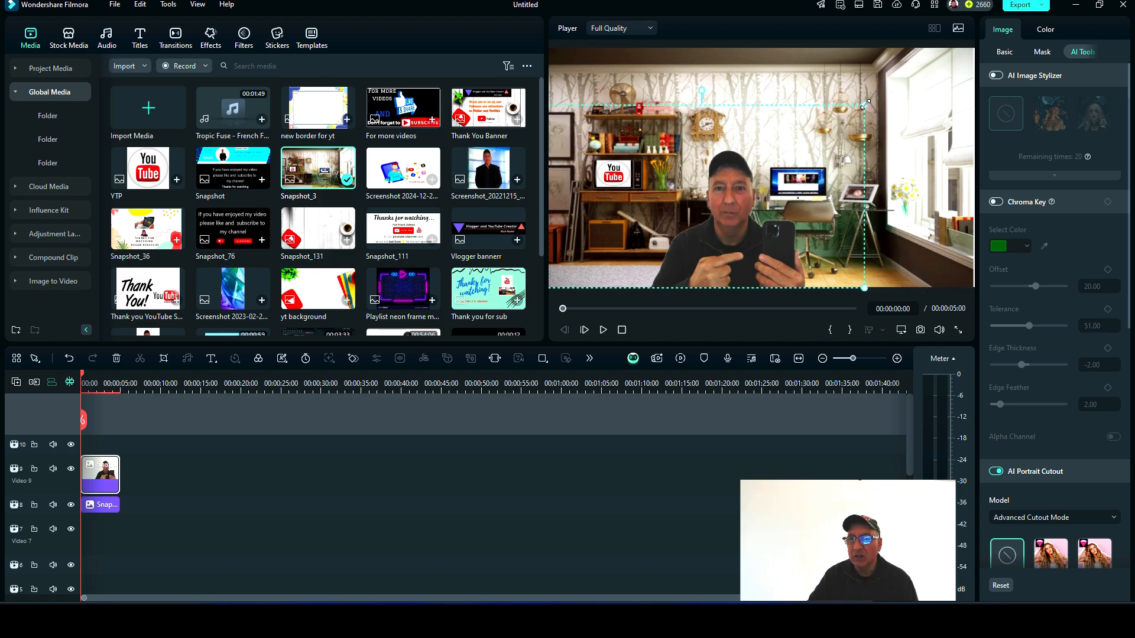
pyautogui.moveTo(864, 105); pyautogui.dragTo(882, 95)
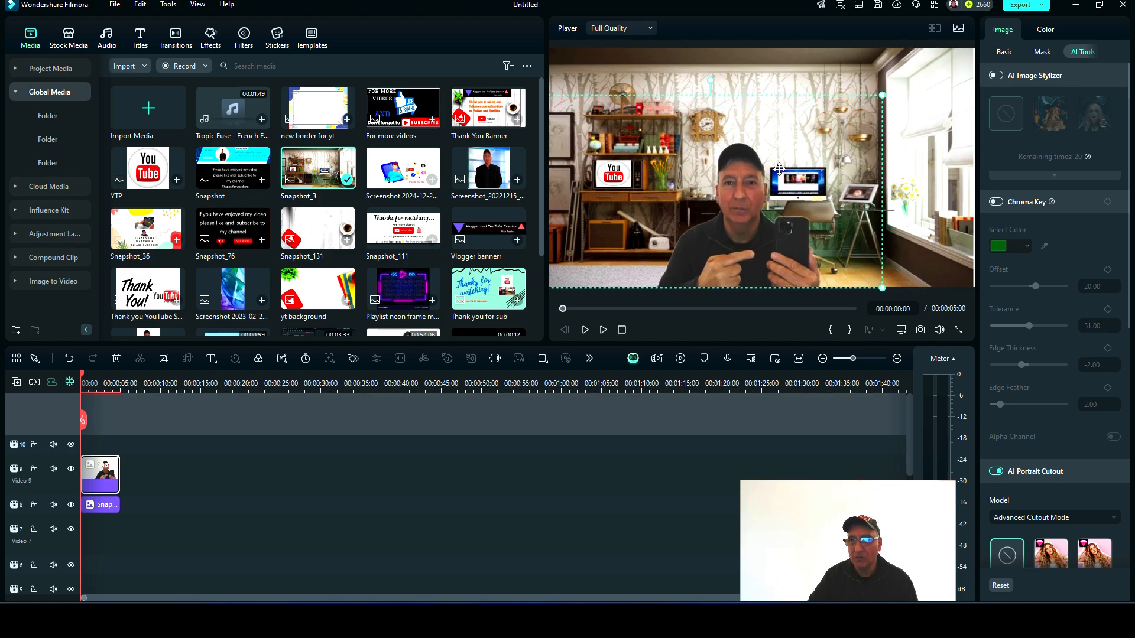
pyautogui.moveTo(746, 236); pyautogui.dragTo(734, 232)
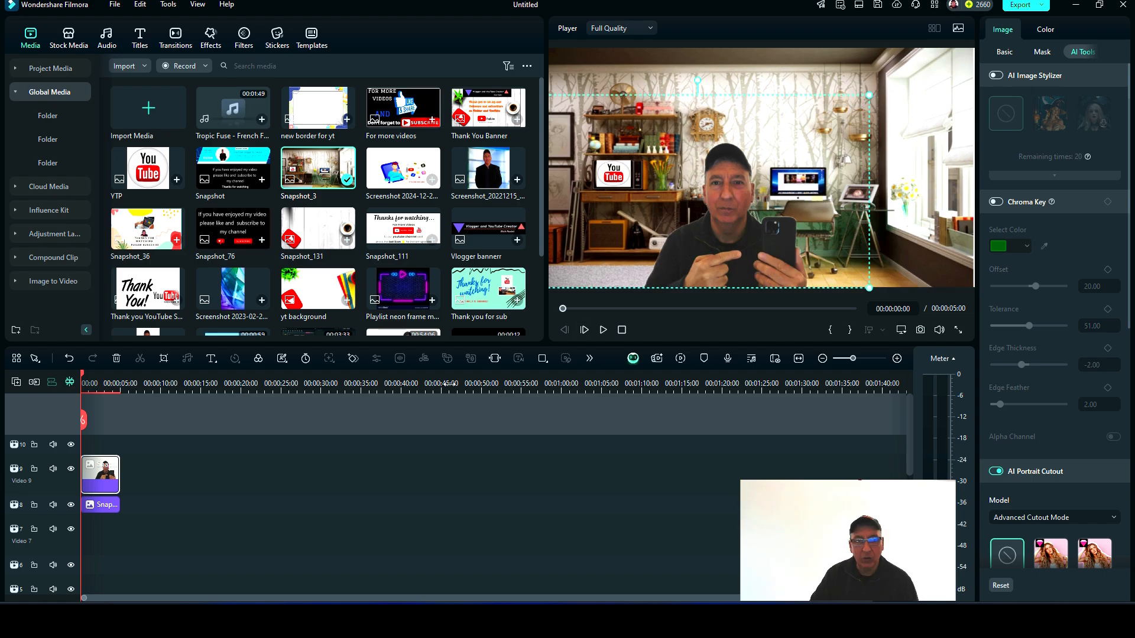
# Step: Add the Default Title to track 10 above the portrait and move it to the frame's upper edge, about Y 459 px
pyautogui.click(140, 41)
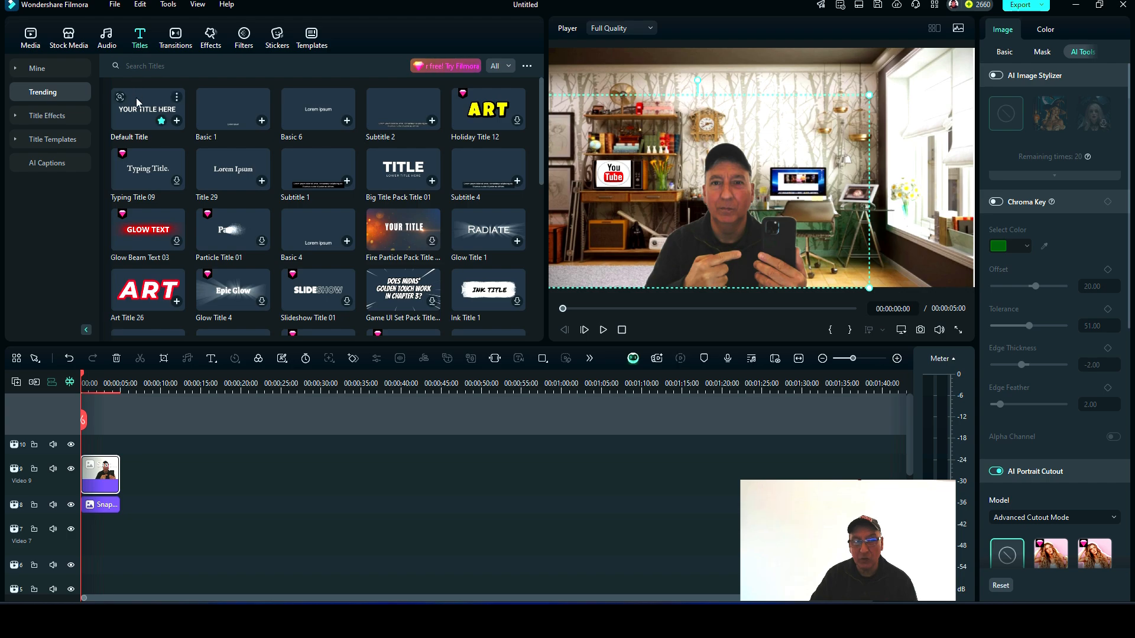
pyautogui.moveTo(136, 102); pyautogui.dragTo(82, 455)
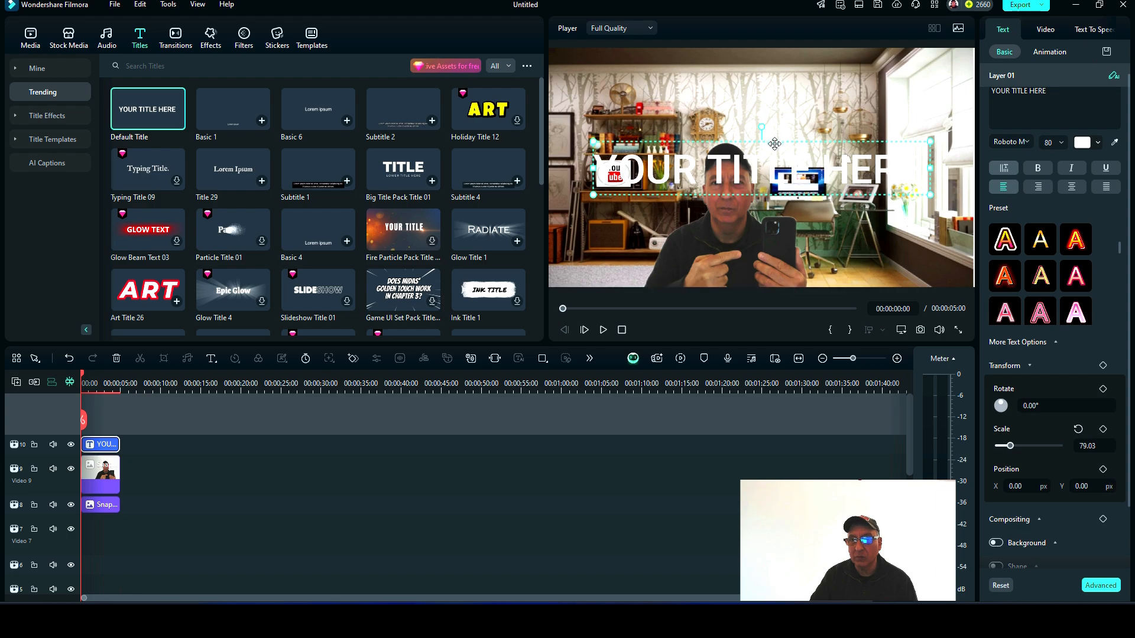
pyautogui.moveTo(776, 148); pyautogui.dragTo(777, 40)
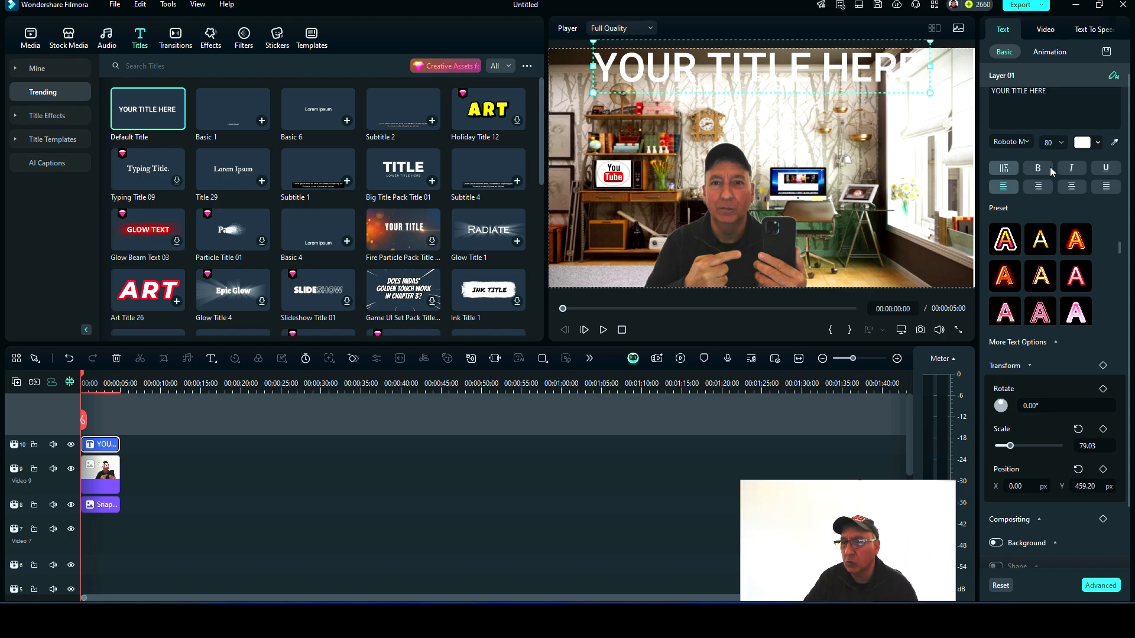
# Step: Colour the title text red and set its font size to 24
pyautogui.click(1098, 143)
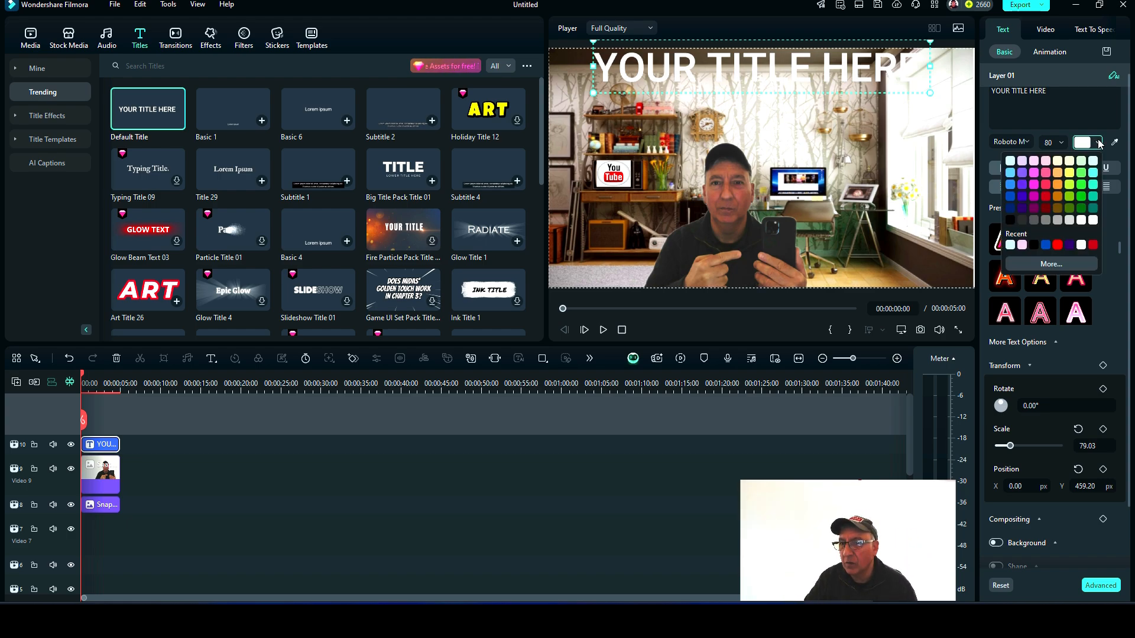
pyautogui.click(1057, 244)
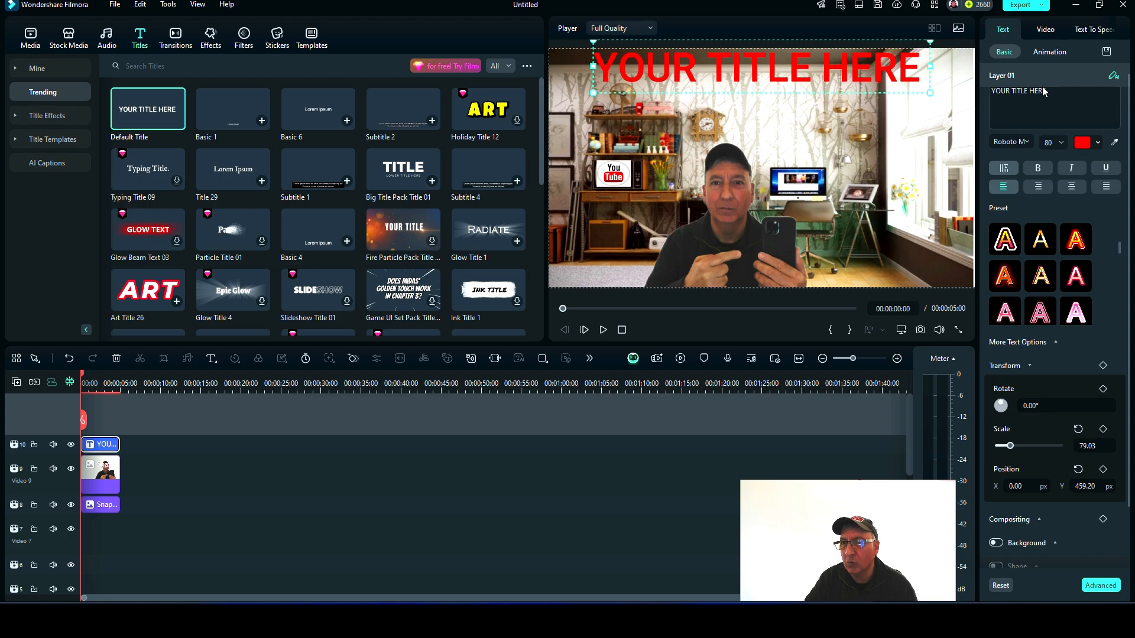
pyautogui.click(1061, 142)
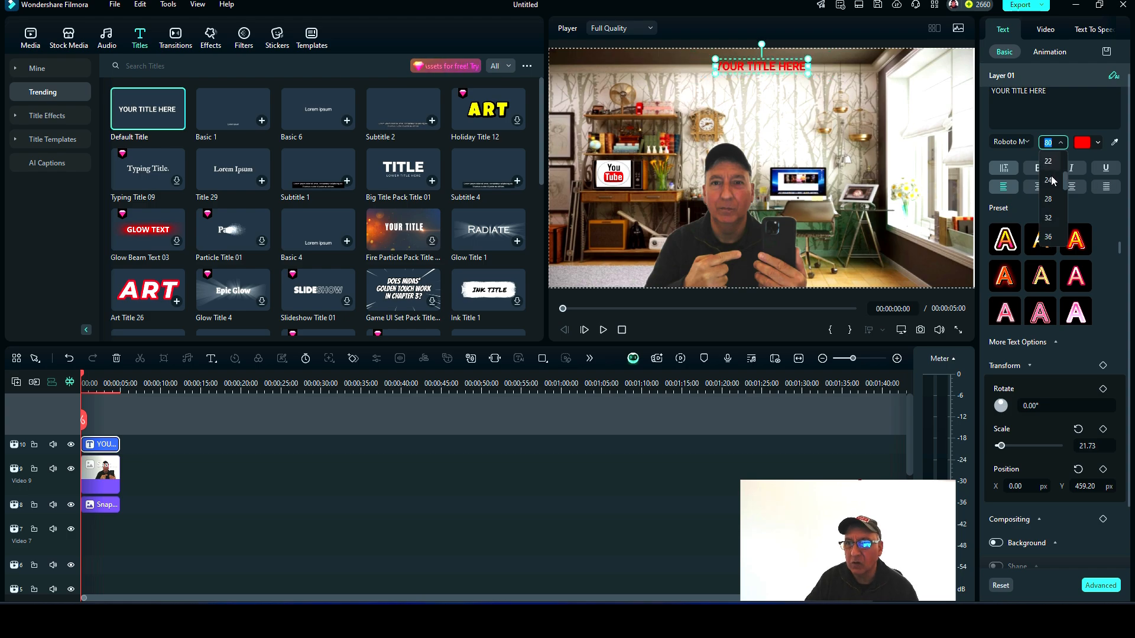
pyautogui.scroll(2, 1050, 172)
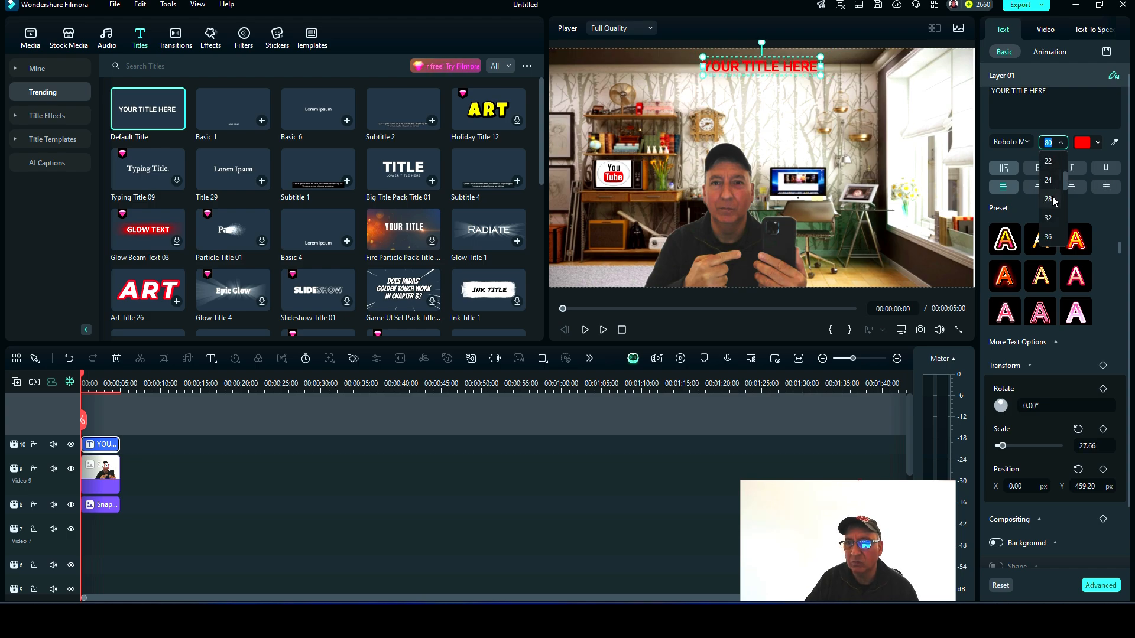
pyautogui.click(1050, 183)
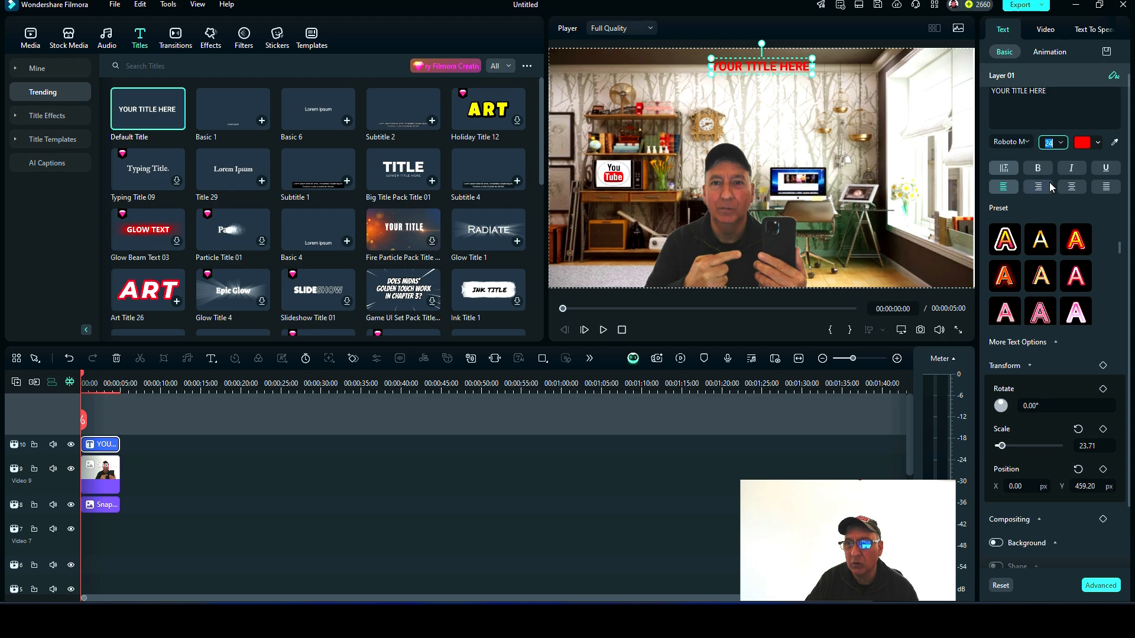
# Step: Raise the title to Y 504 px and replace its text with "Making thumbnails with Filmora 14"
pyautogui.moveTo(771, 60)
pyautogui.mouseDown()
pyautogui.moveTo(767, 52)
pyautogui.moveTo(785, 55)
pyautogui.moveTo(775, 55)
pyautogui.mouseUp()
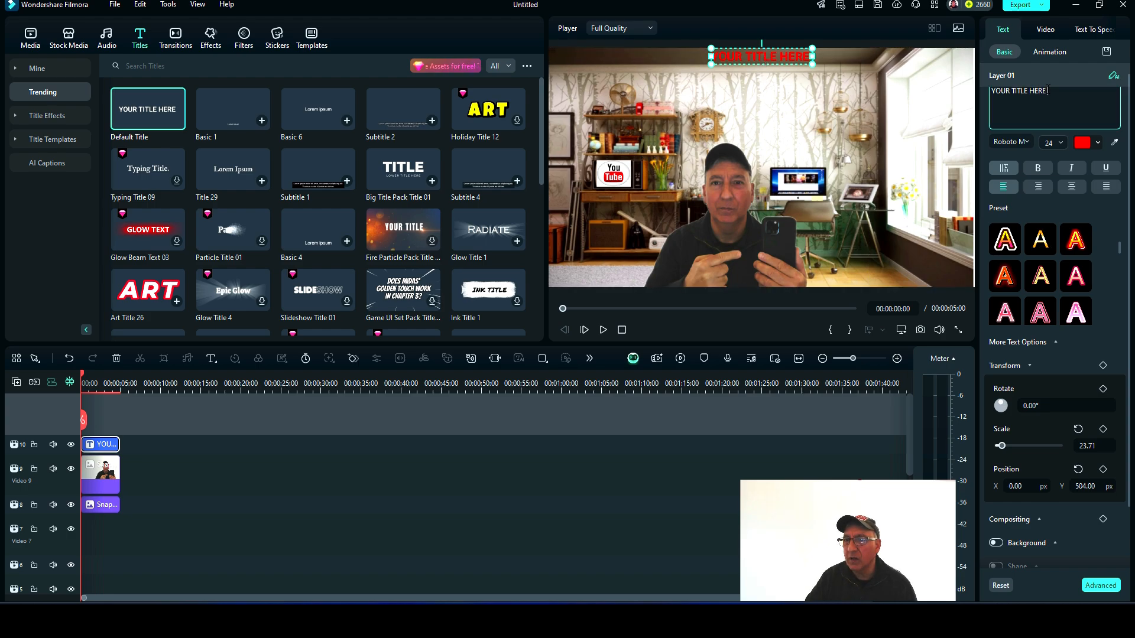
pyautogui.moveTo(1046, 91); pyautogui.dragTo(986, 89)
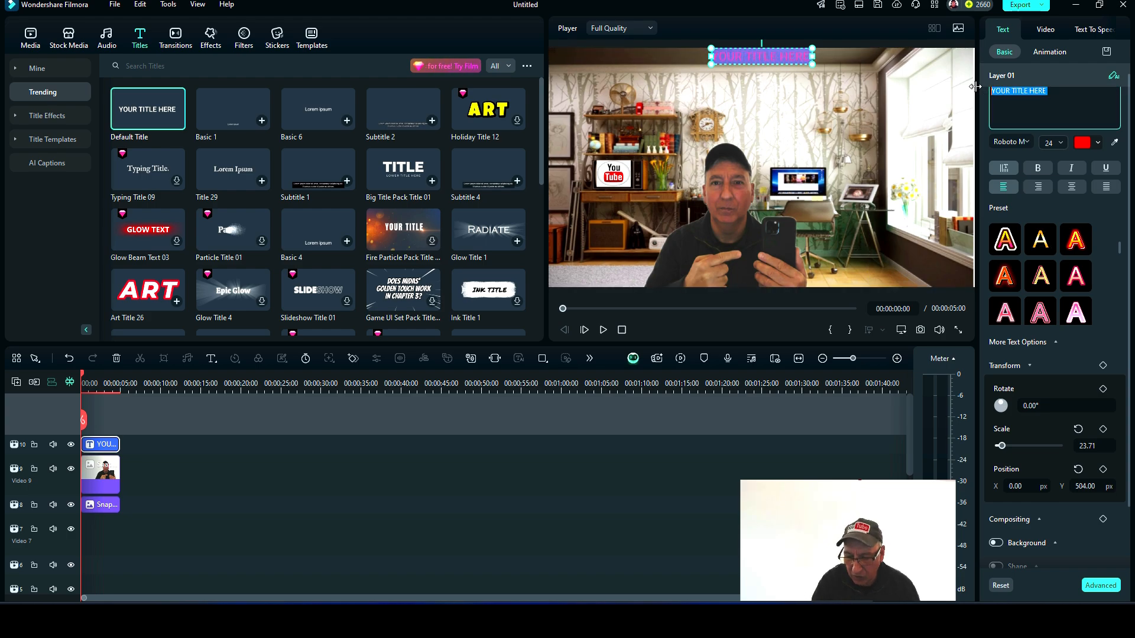
pyautogui.press('BackSpace')
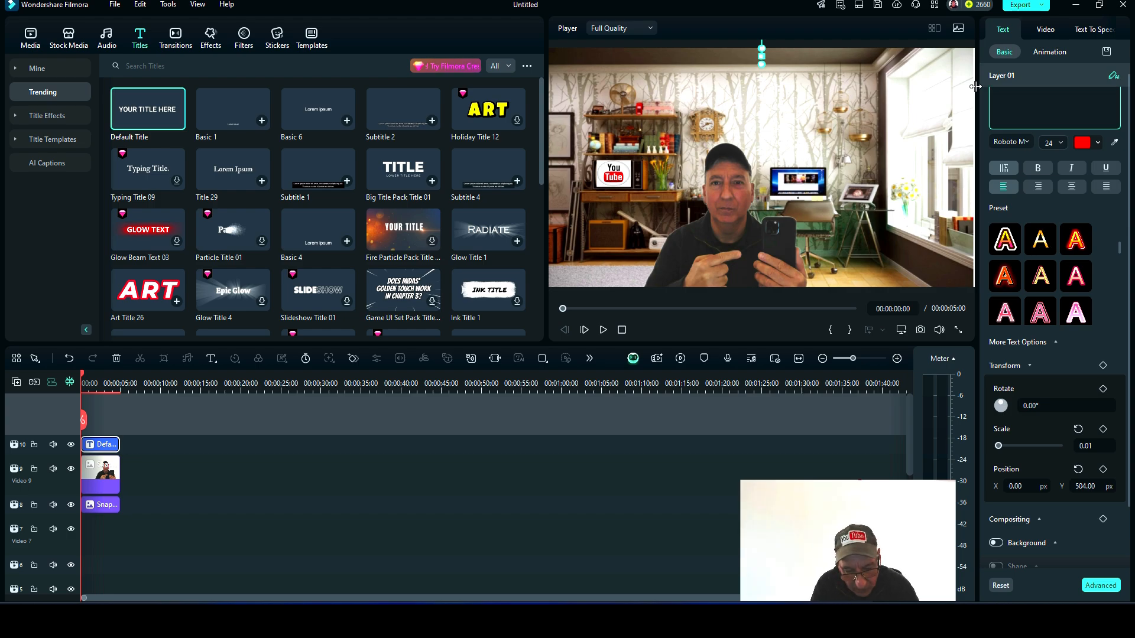
pyautogui.write('Making th')
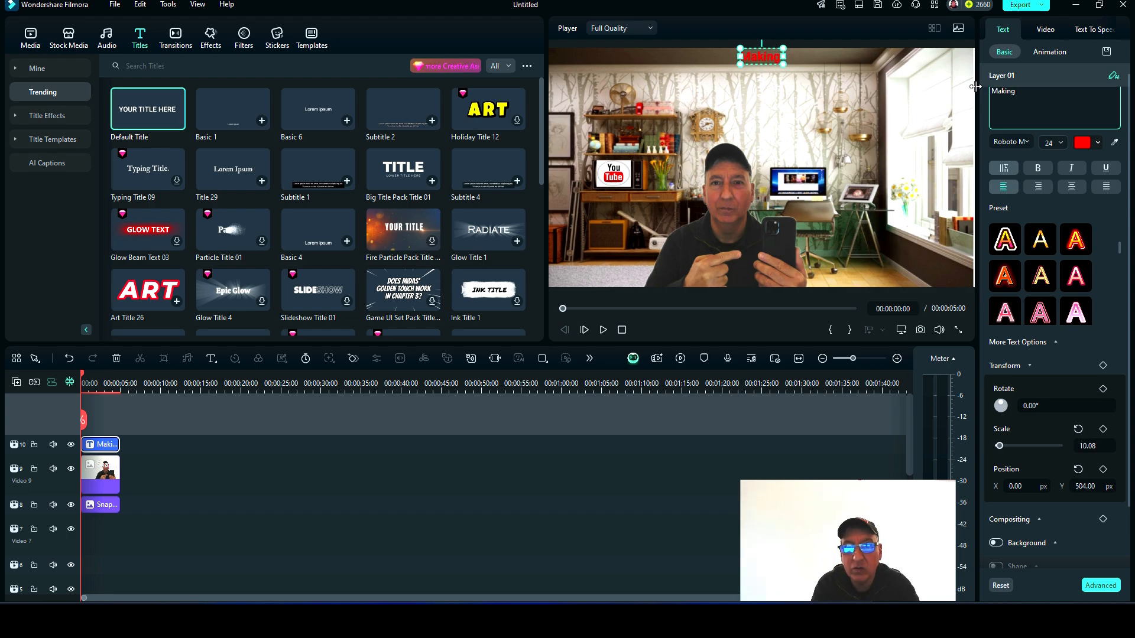
pyautogui.write('u')
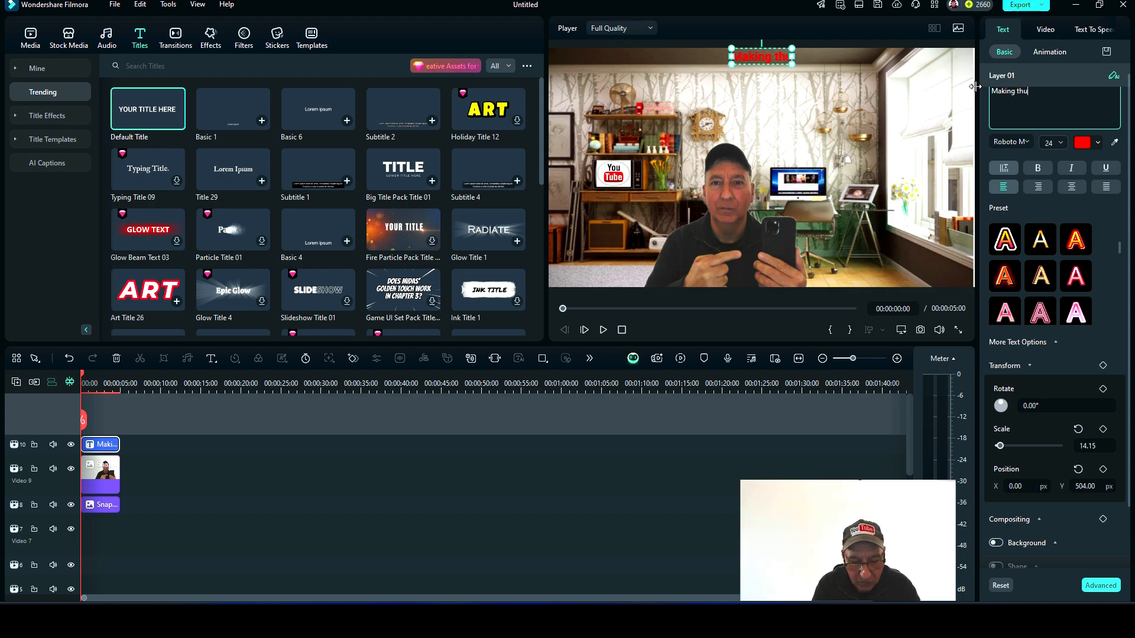
pyautogui.write('mbnails ')
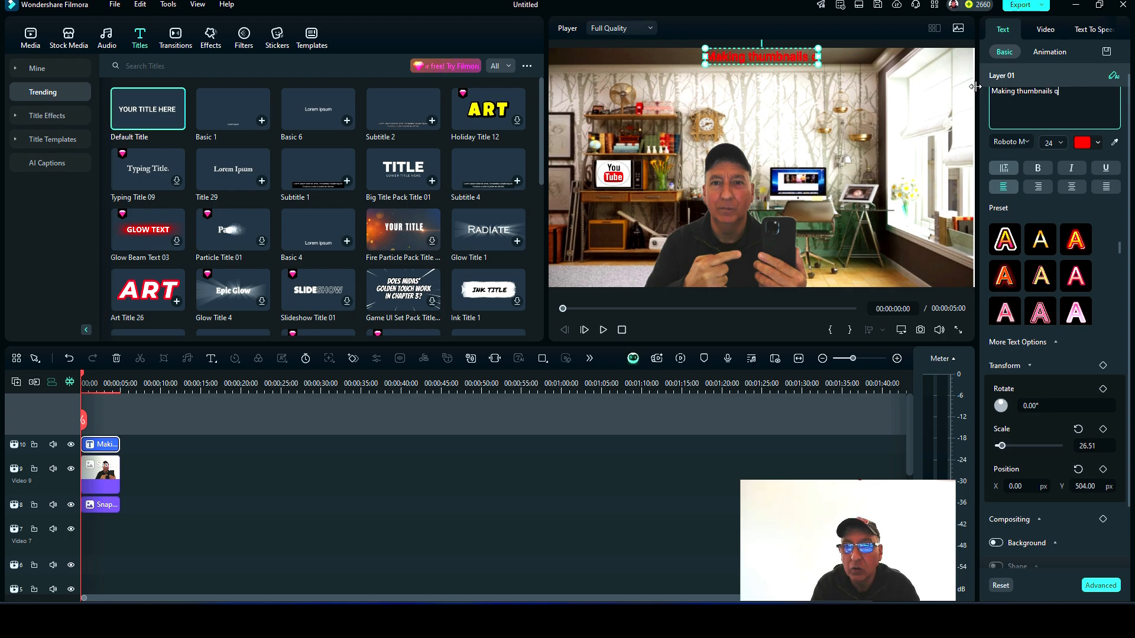
pyautogui.write('with ')
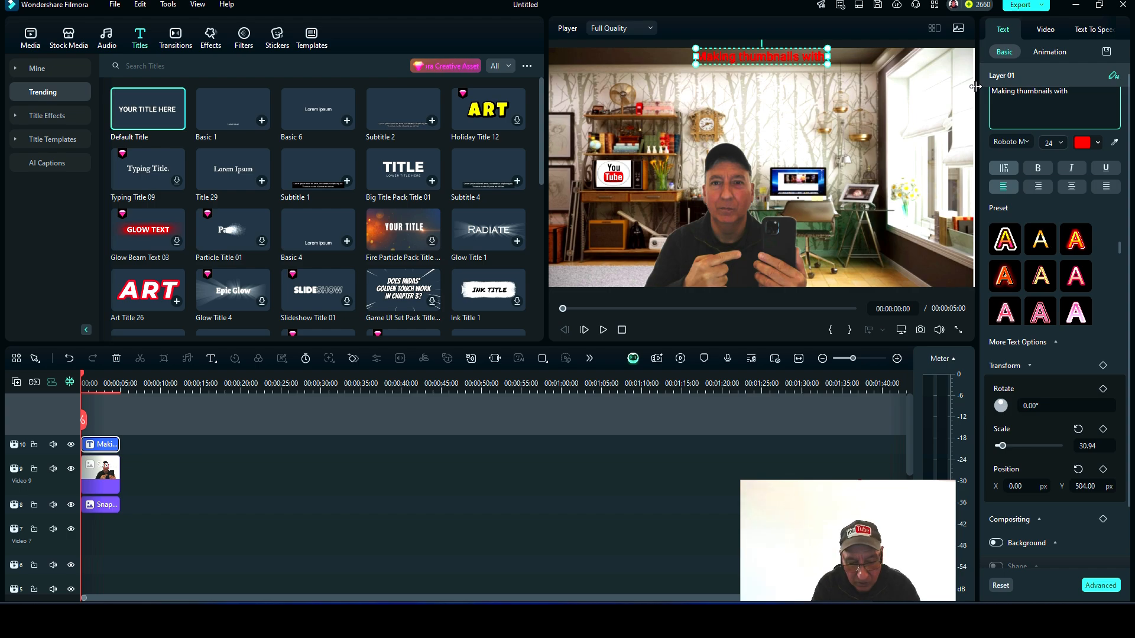
pyautogui.write('Fi')
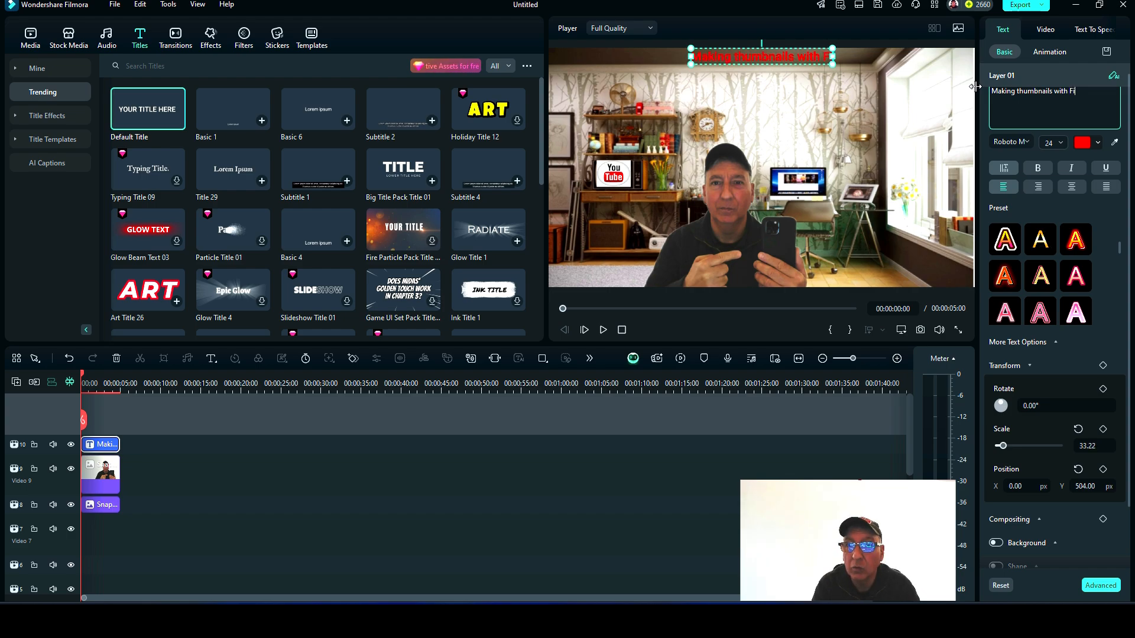
pyautogui.write('lmor')
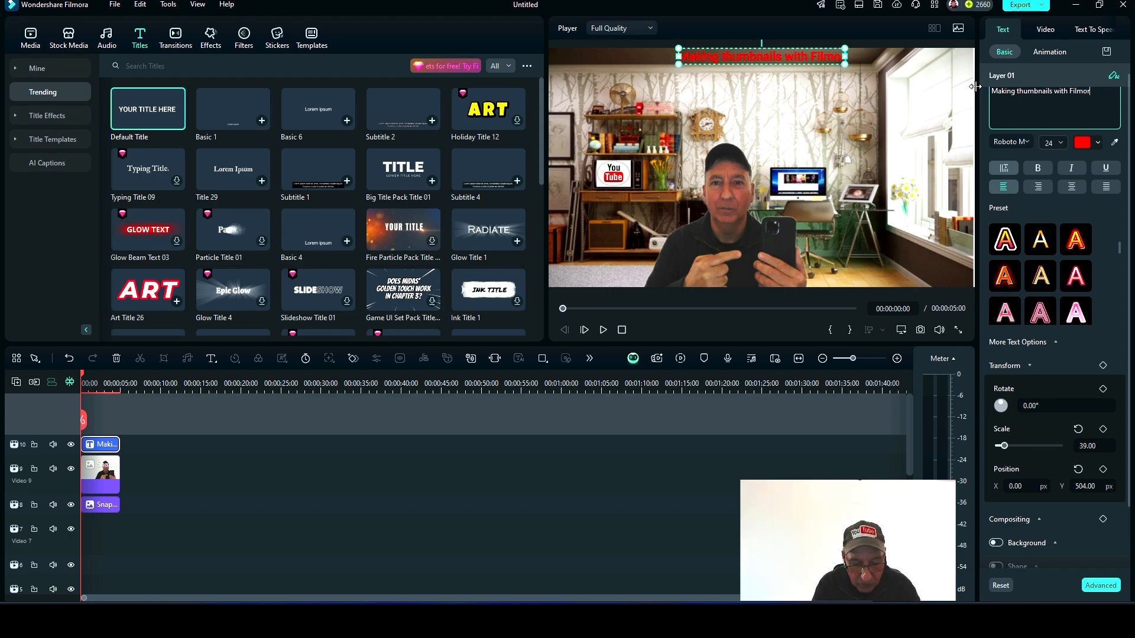
pyautogui.write('a 14')
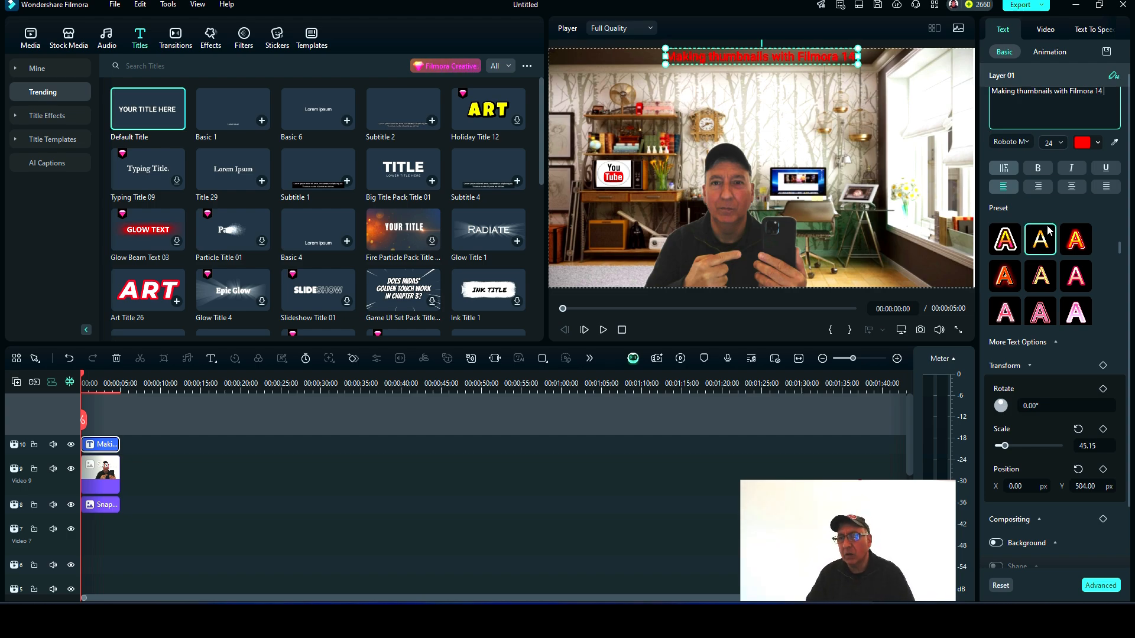
# Step: Try several blue, purple and dark neon preset text styles on the title
pyautogui.scroll(3, 1111, 261)
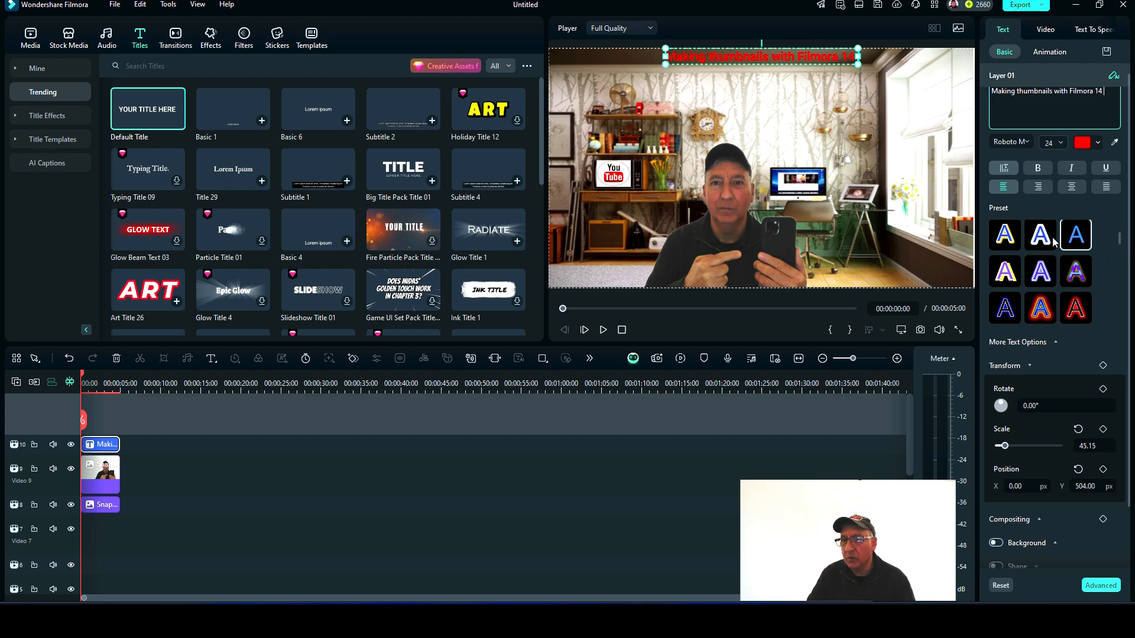
pyautogui.click(1038, 240)
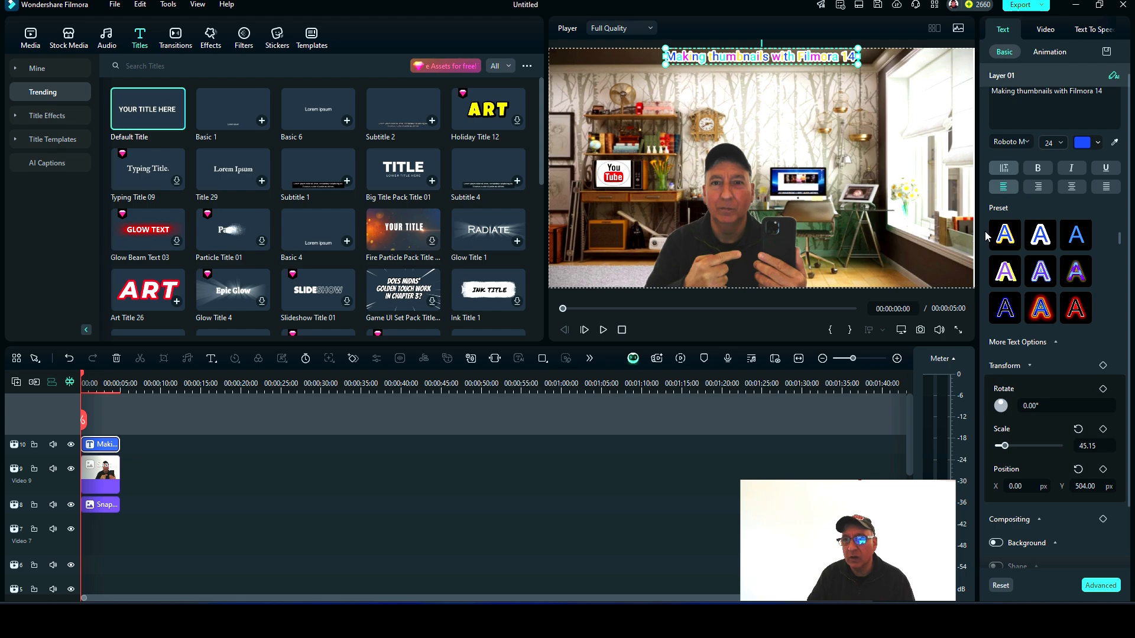
pyautogui.click(1006, 272)
pyautogui.click(1035, 275)
pyautogui.click(1074, 272)
pyautogui.click(1073, 309)
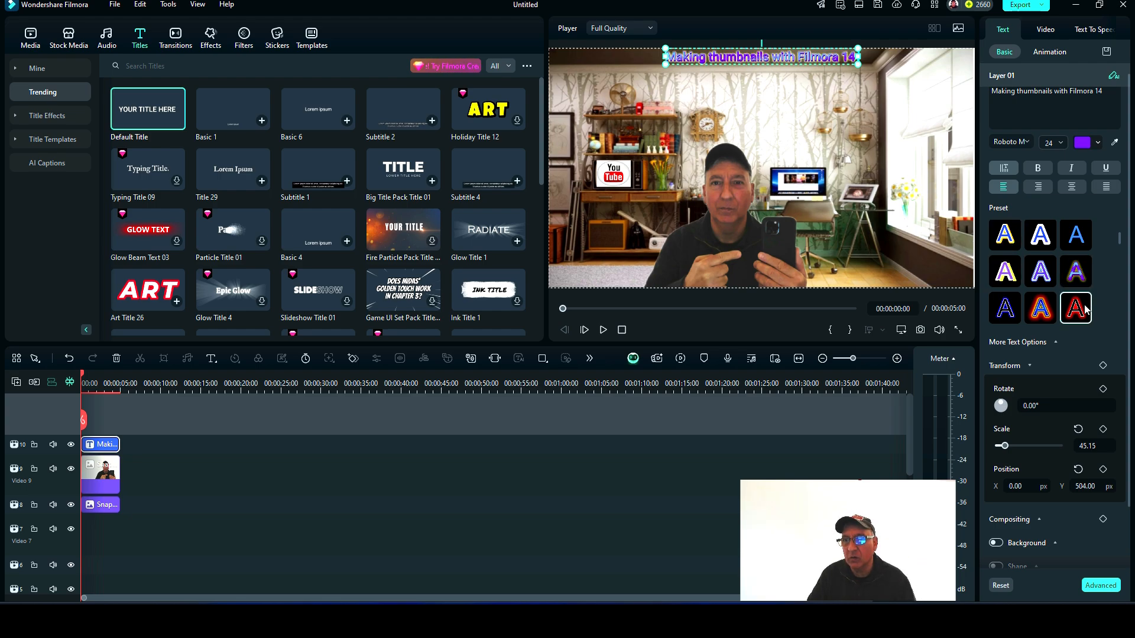
pyautogui.click(1052, 320)
pyautogui.click(1005, 309)
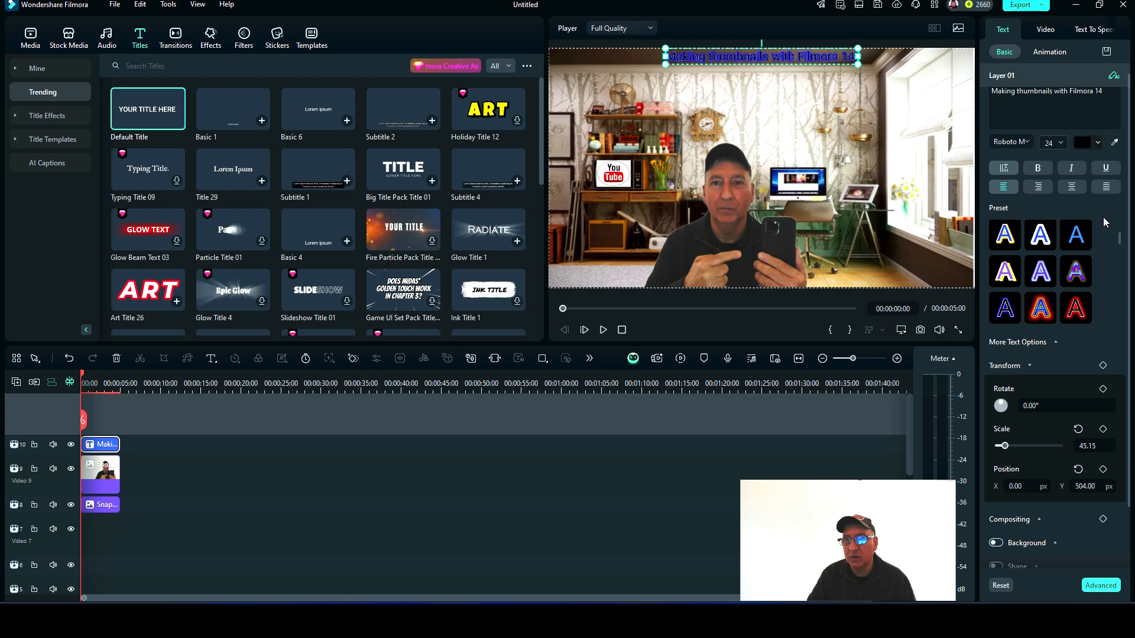
# Step: Try the orange, pink-outlined, orange-red and soft pink preset text styles on the title
pyautogui.moveTo(1117, 241); pyautogui.dragTo(1117, 253)
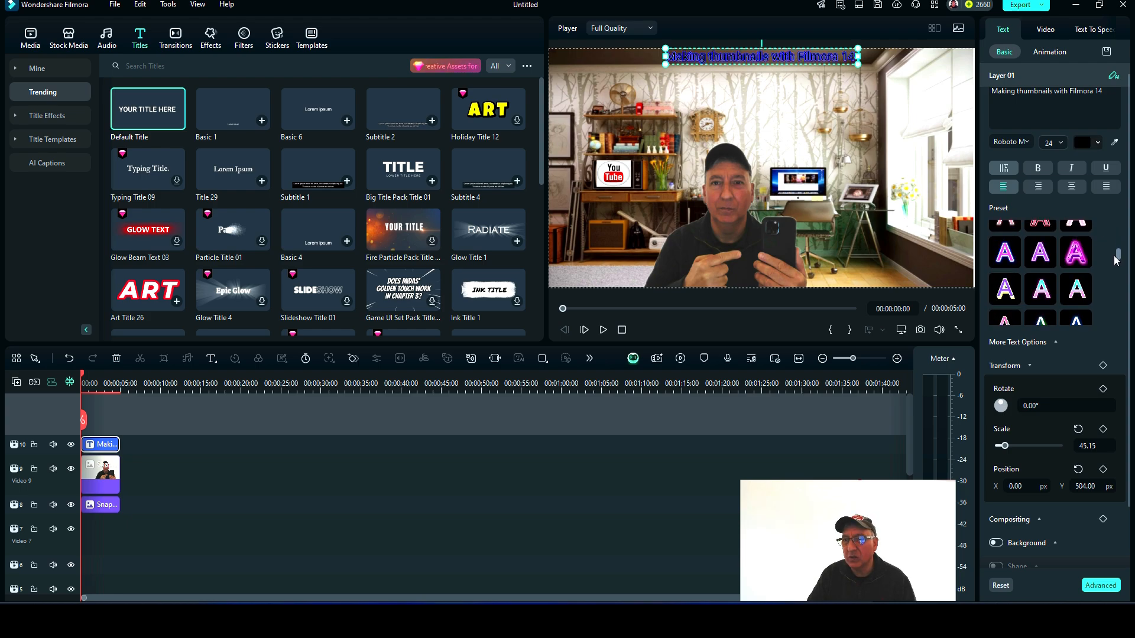
pyautogui.click(1076, 226)
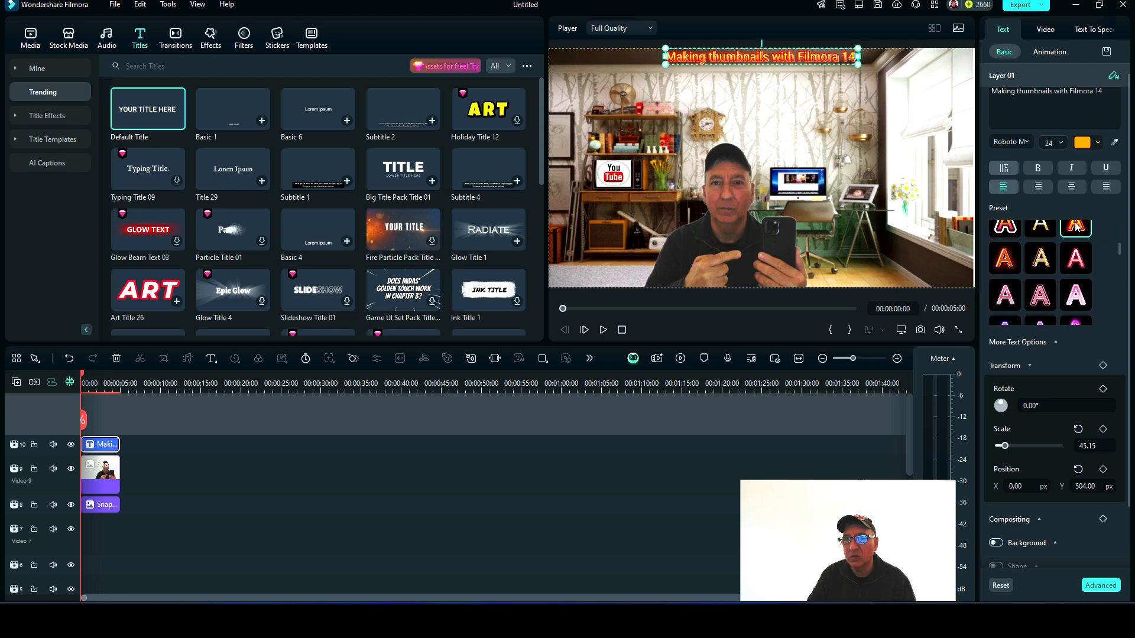
pyautogui.click(1006, 231)
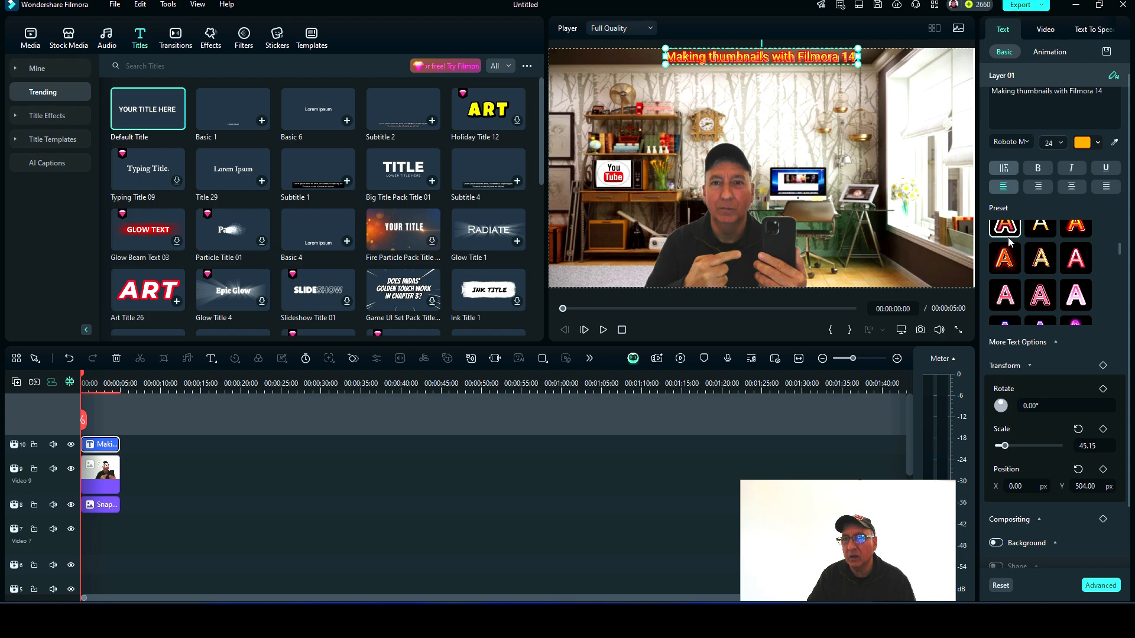
pyautogui.click(1011, 232)
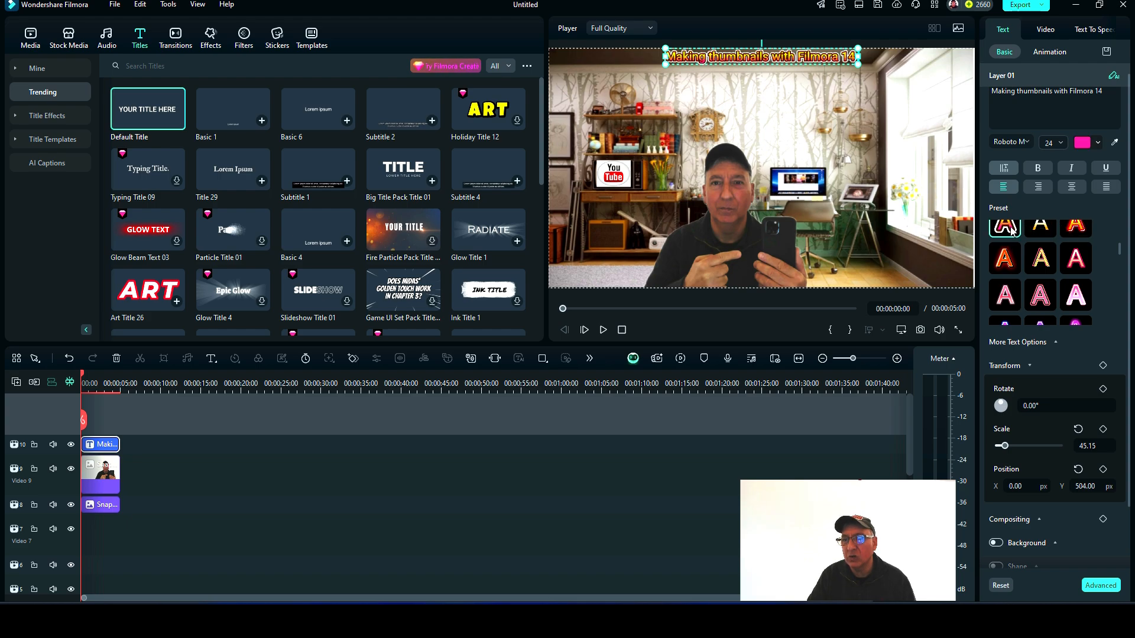
pyautogui.click(1004, 262)
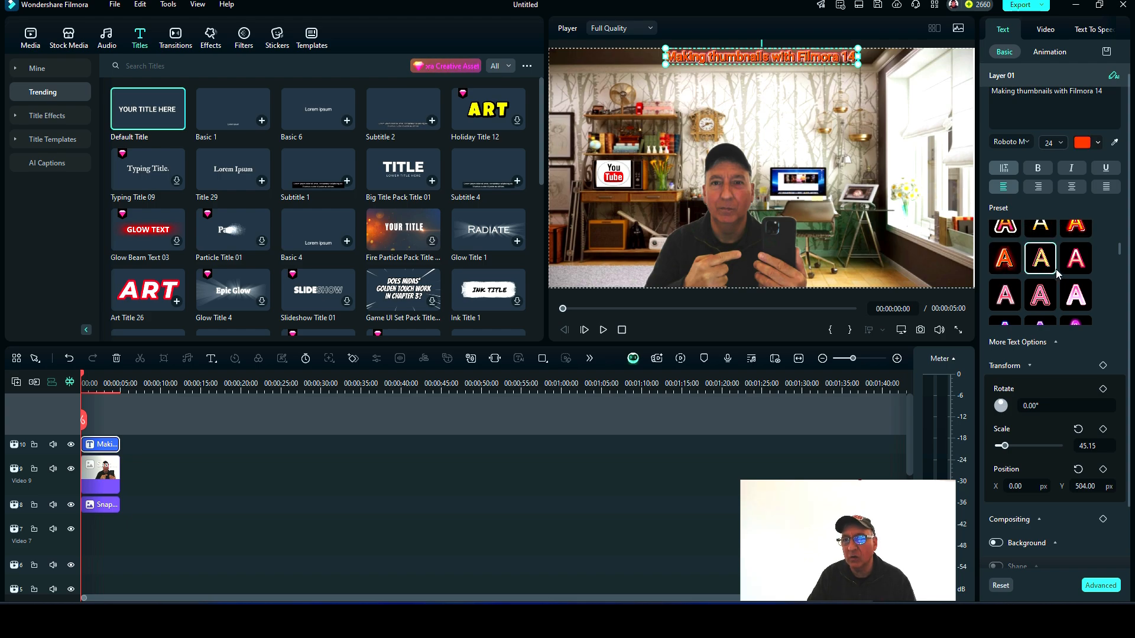
pyautogui.click(1016, 296)
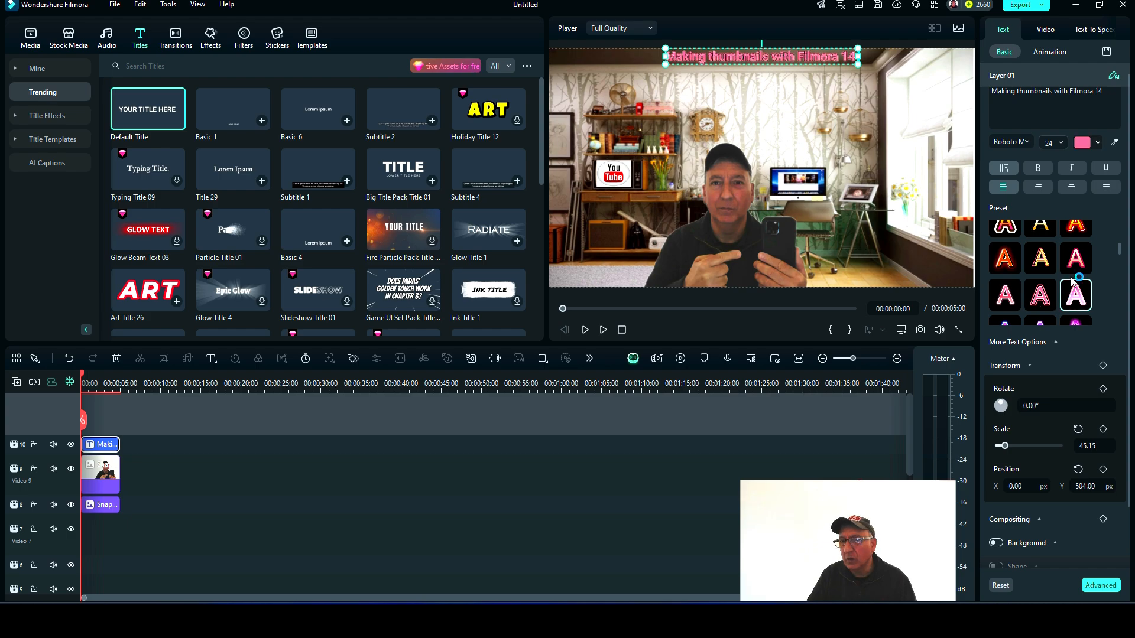
# Step: Try the yellow-and-red, yellow-green and pink-and-cyan preset text styles on the title
pyautogui.scroll(-3, 1116, 257)
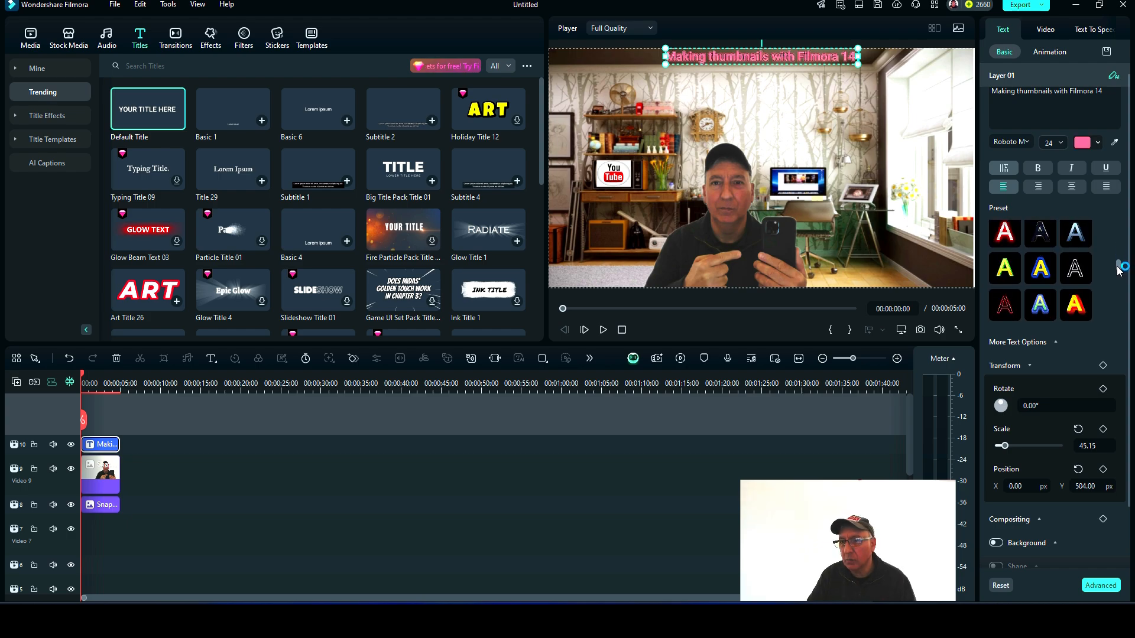
pyautogui.click(1086, 303)
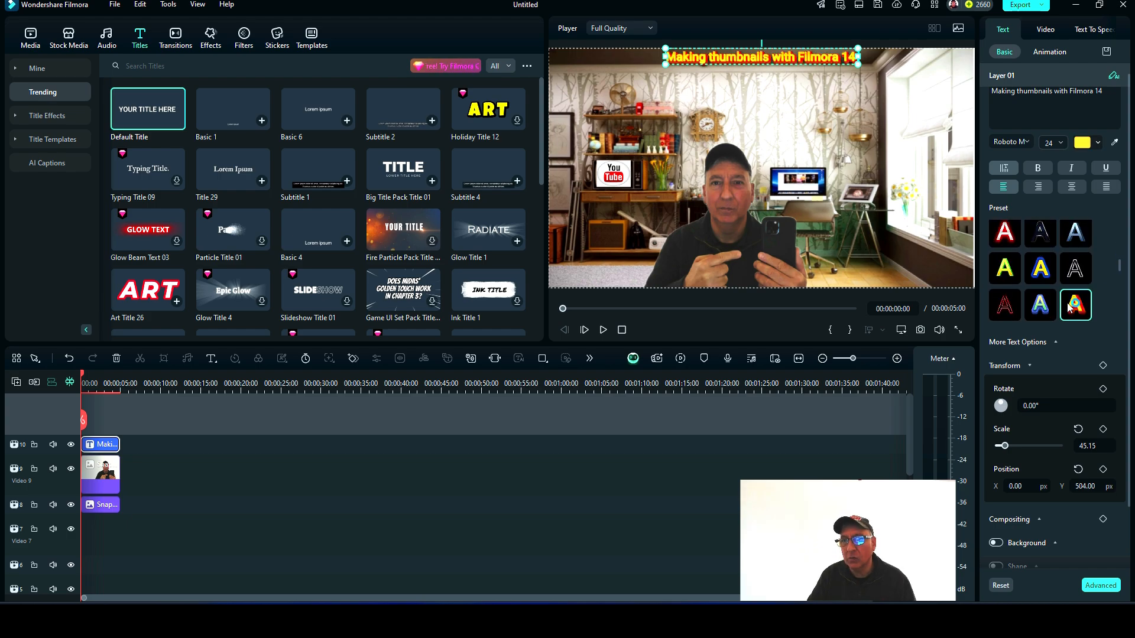
pyautogui.click(1008, 276)
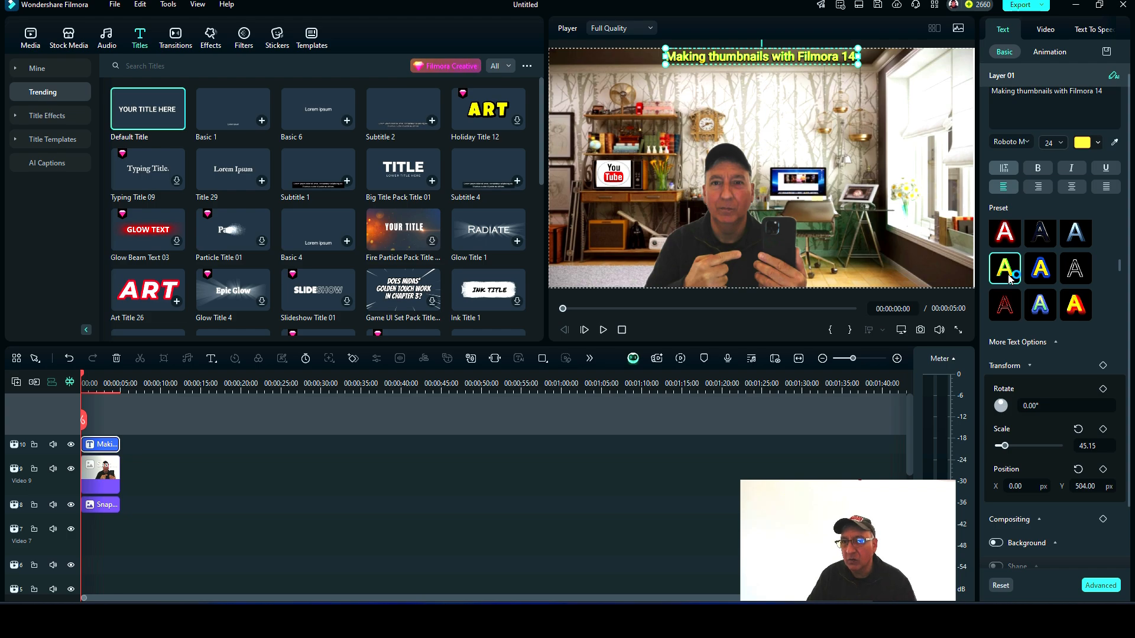
pyautogui.scroll(2, 1106, 287)
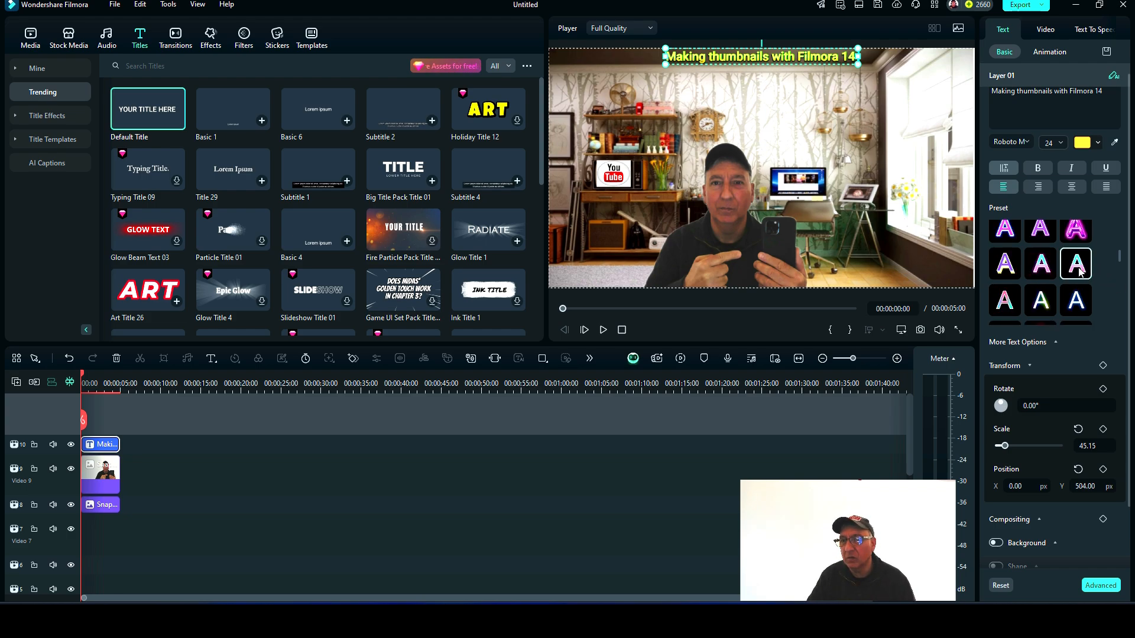
pyautogui.click(1077, 271)
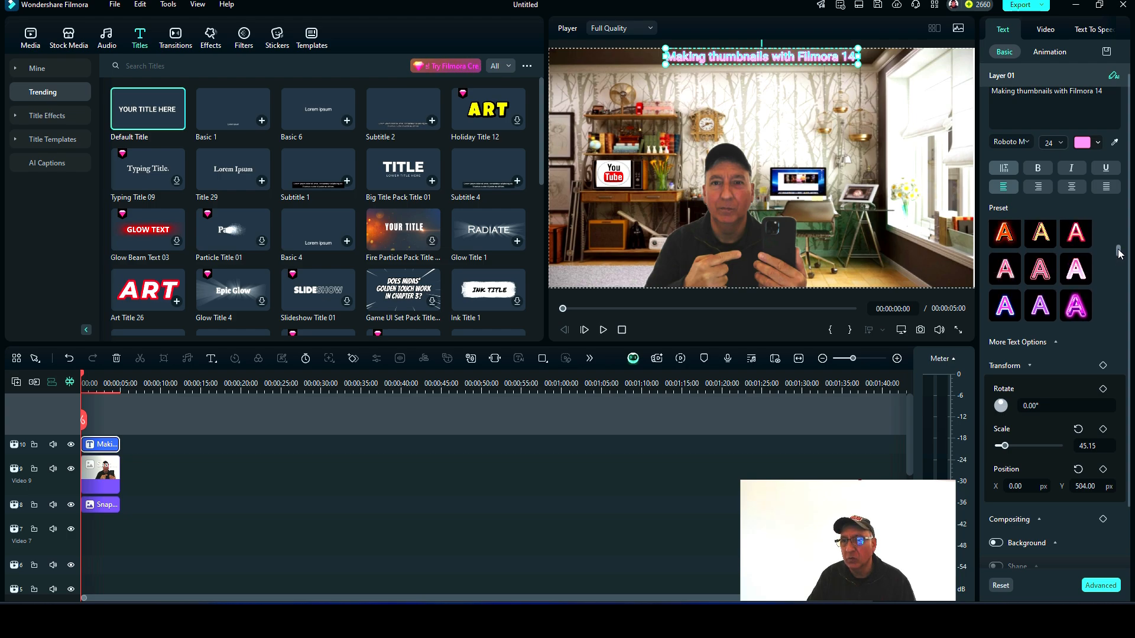
# Step: Compare the black preset with the pale gold outline, and settle on the orange-red outlined preset for the title
pyautogui.moveTo(1118, 260); pyautogui.dragTo(1118, 252)
pyautogui.click(1041, 237)
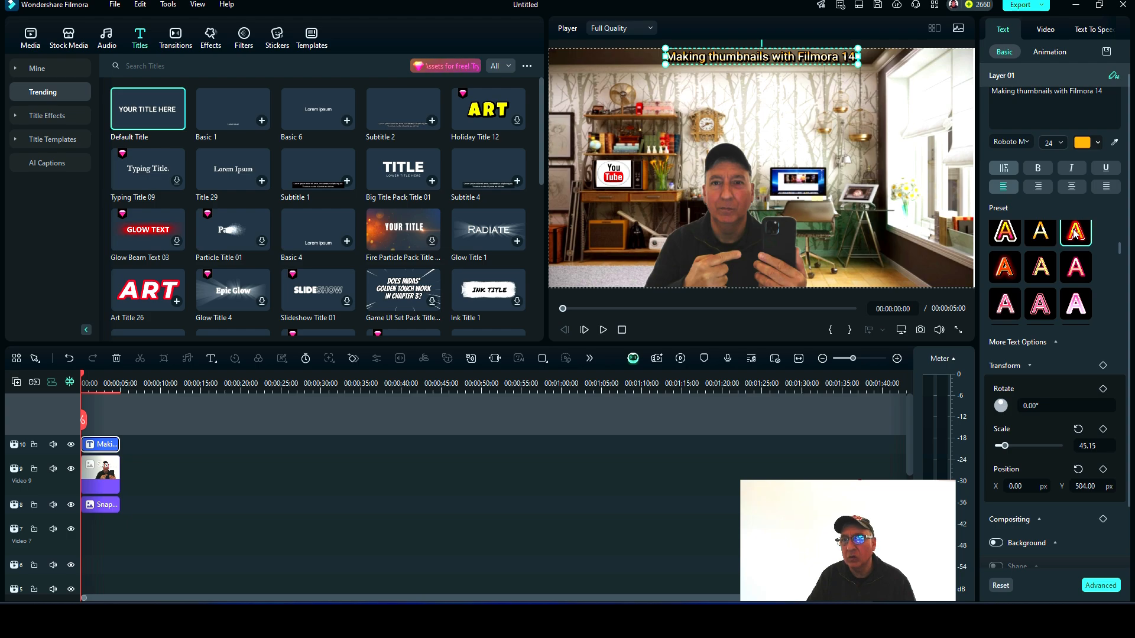
pyautogui.click(1003, 267)
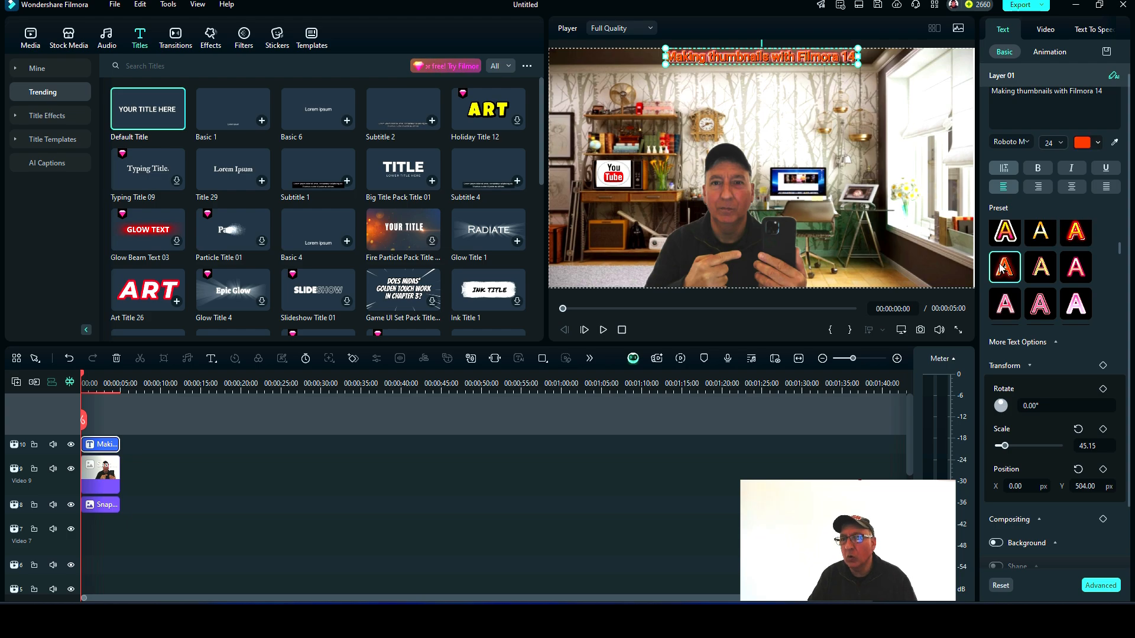
# Step: Try the glowing red preset text style on the title, and settle on the black-outlined yellow-orange one
pyautogui.moveTo(1115, 247); pyautogui.dragTo(1116, 264)
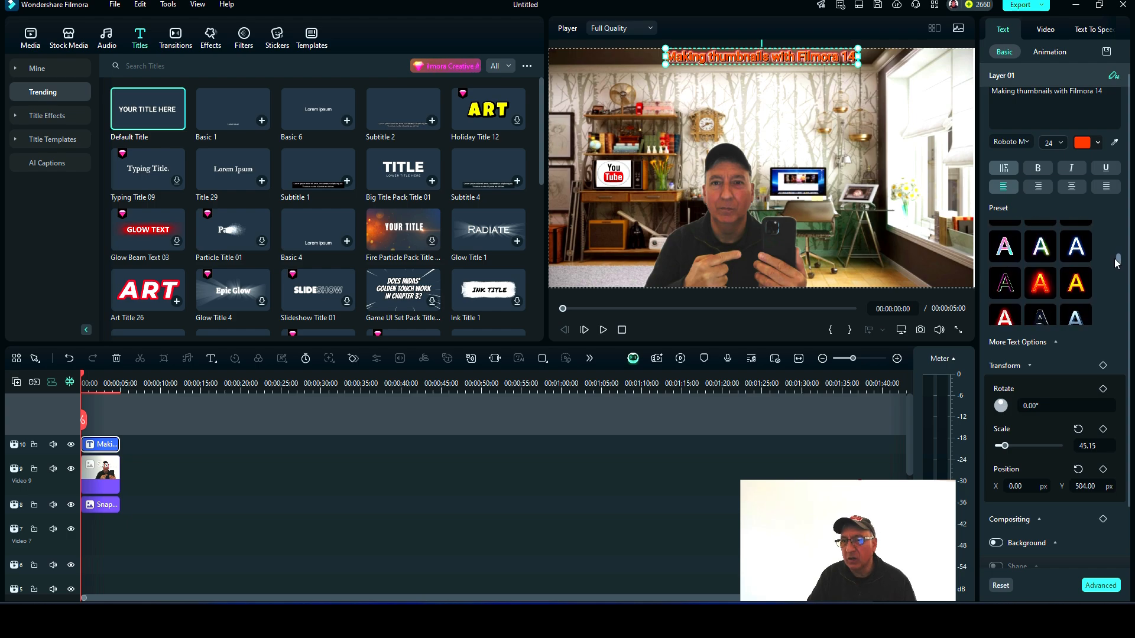
pyautogui.click(1036, 285)
pyautogui.click(1075, 282)
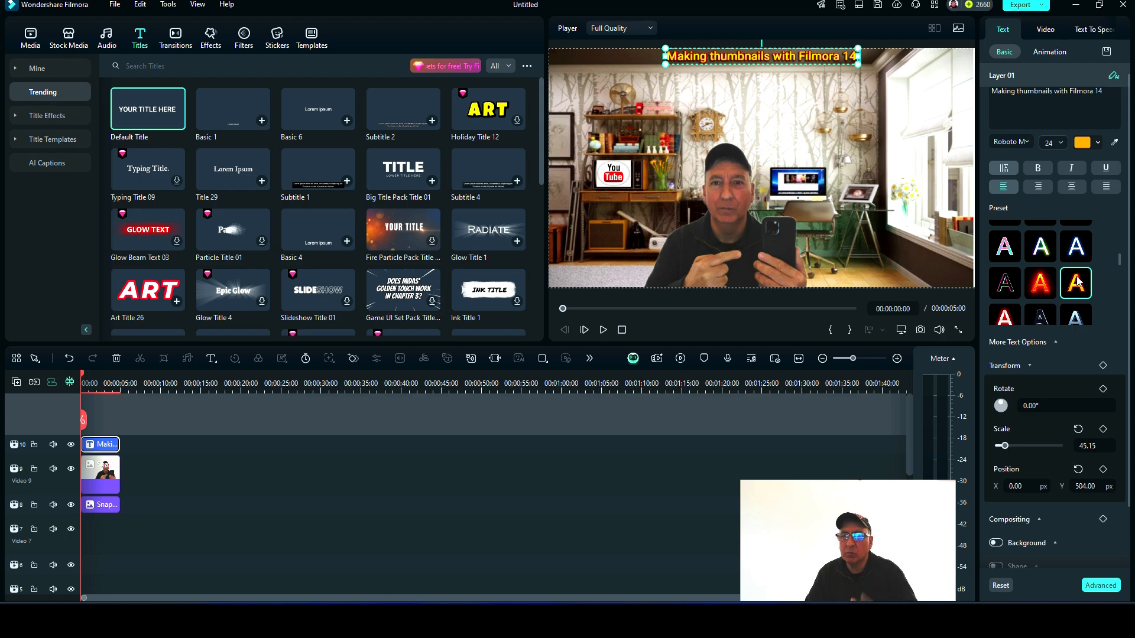
pyautogui.click(693, 450)
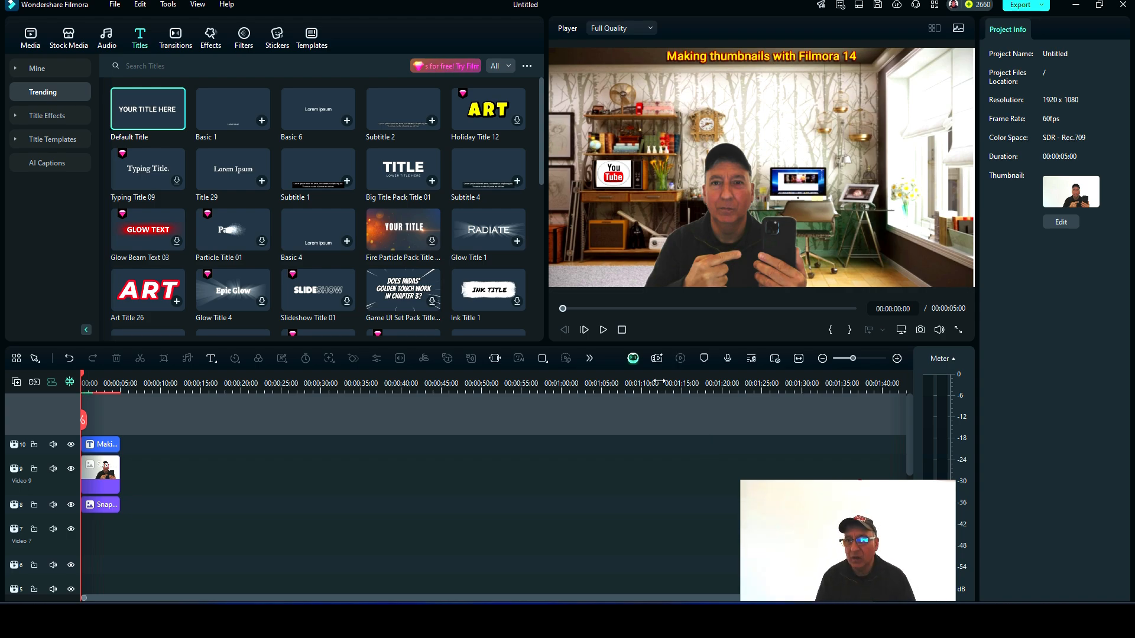
# Step: Open the room image's color settings and look through its color, light, sharpening and vignette adjustments
pyautogui.click(731, 226)
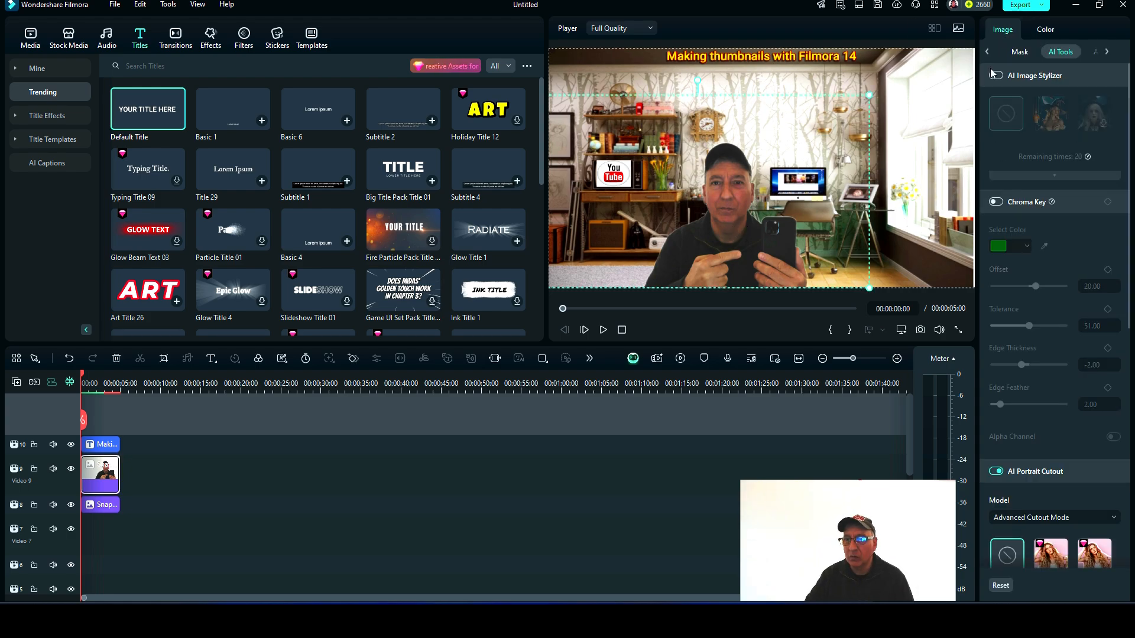
pyautogui.click(942, 132)
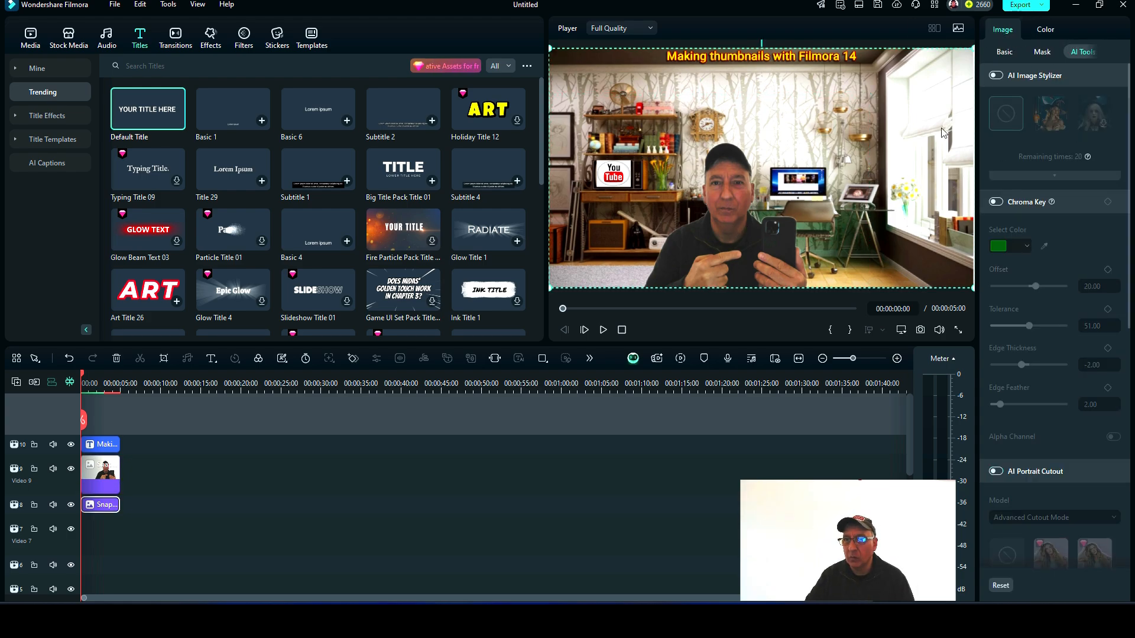
pyautogui.click(1047, 31)
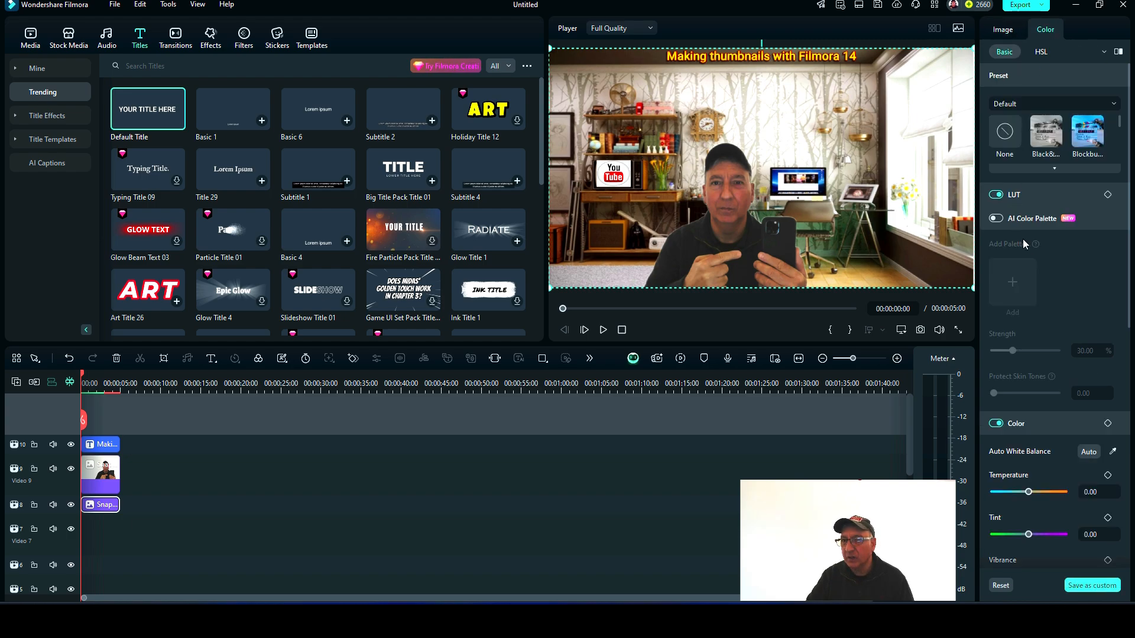
pyautogui.scroll(-6, 1073, 356)
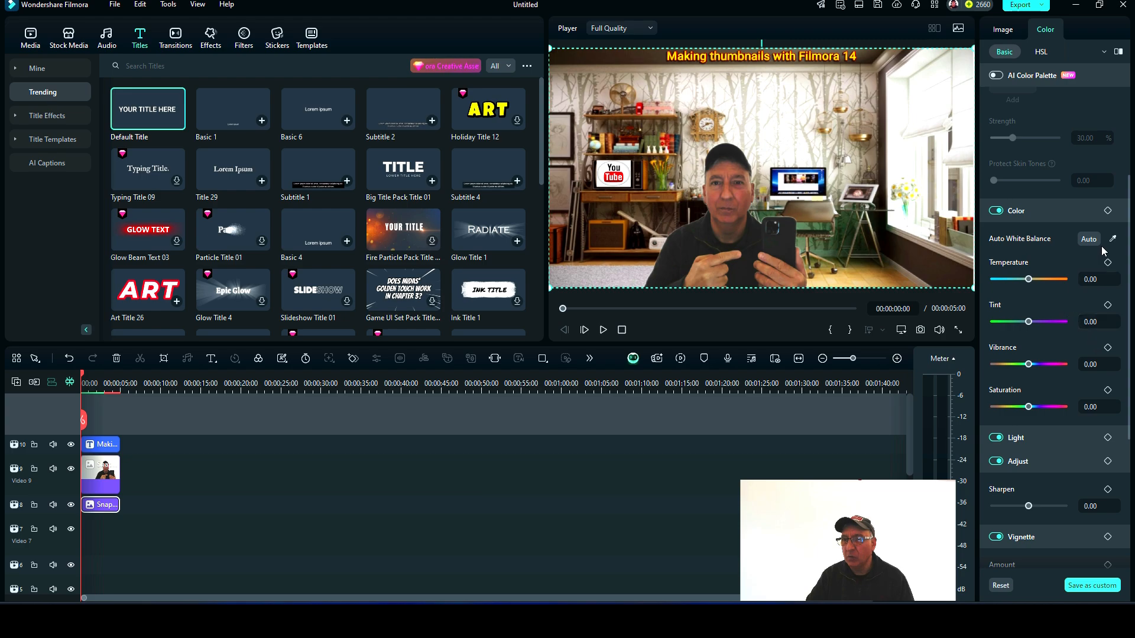
pyautogui.scroll(-3, 1089, 266)
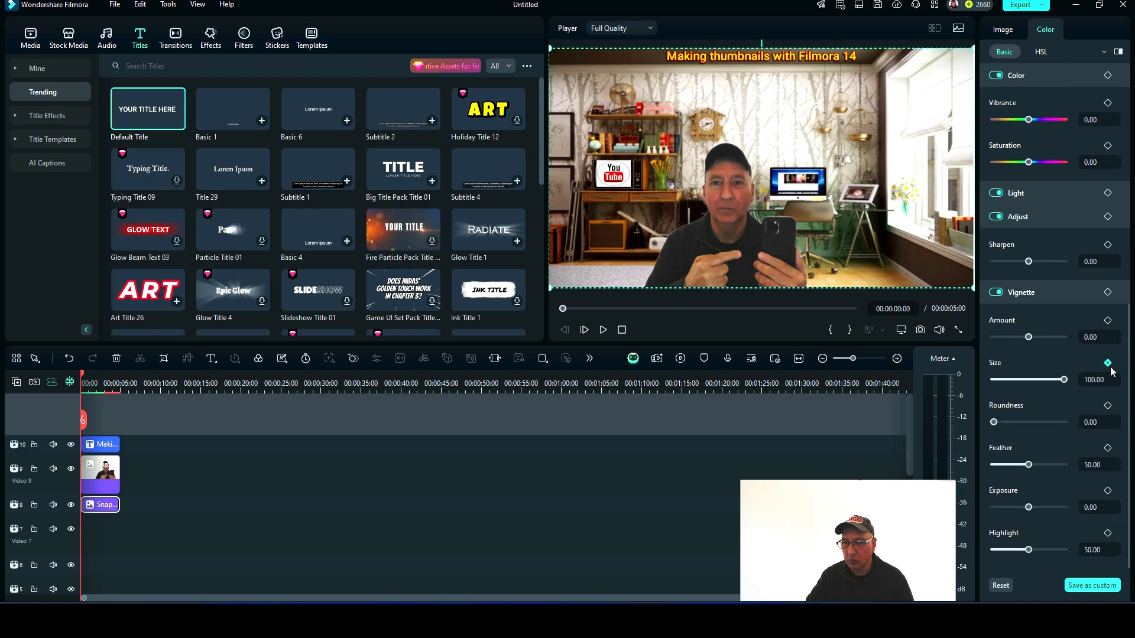
pyautogui.scroll(3, 1113, 381)
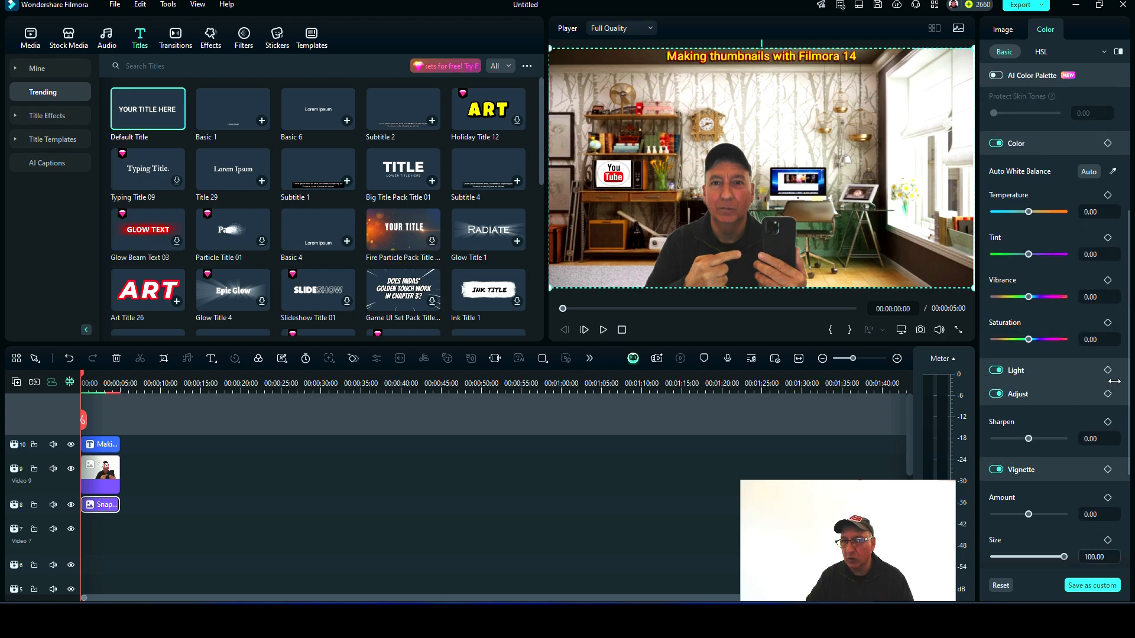
pyautogui.scroll(5, 1114, 381)
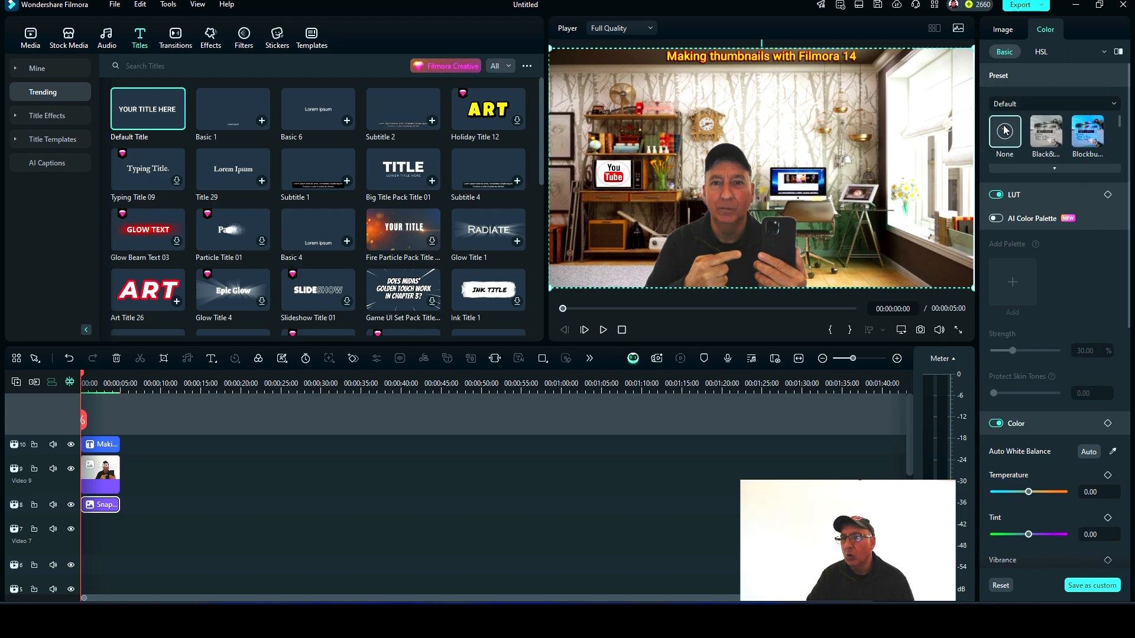
# Step: Expand the color presets and try Brighten, Blockbuster, Boost Color and Black & White on the room image
pyautogui.click(1116, 107)
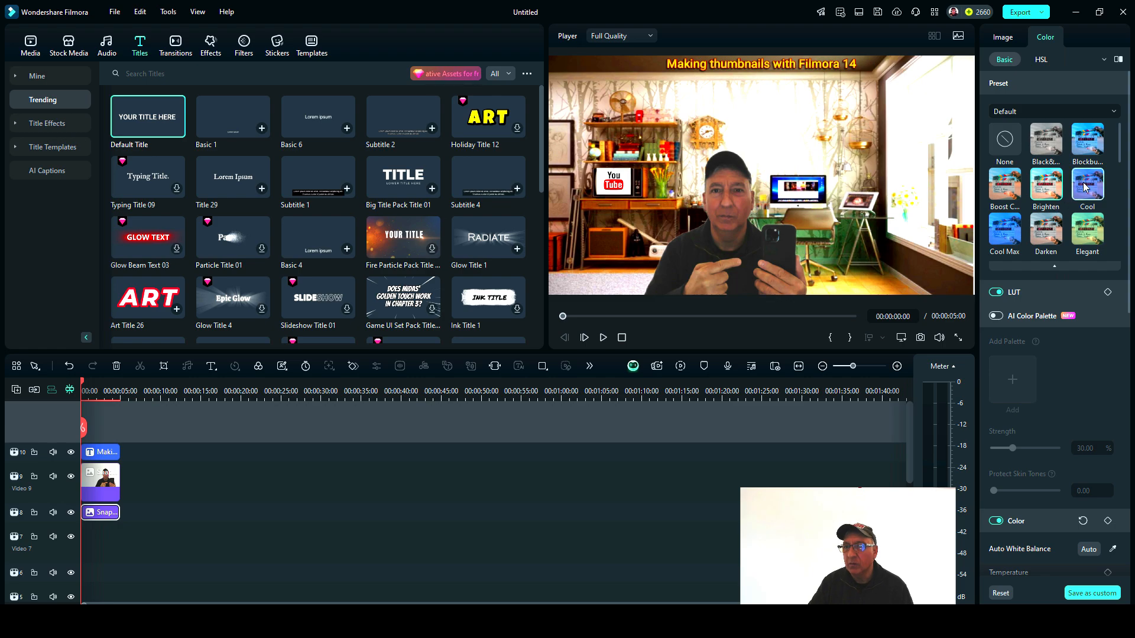
pyautogui.click(1092, 146)
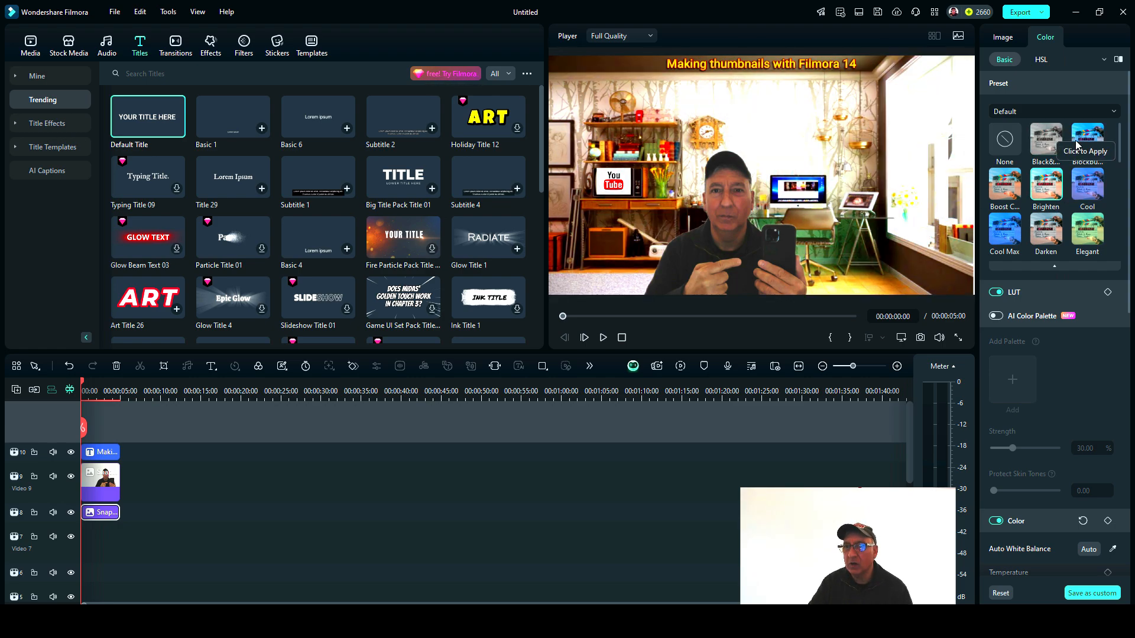
pyautogui.click(1091, 143)
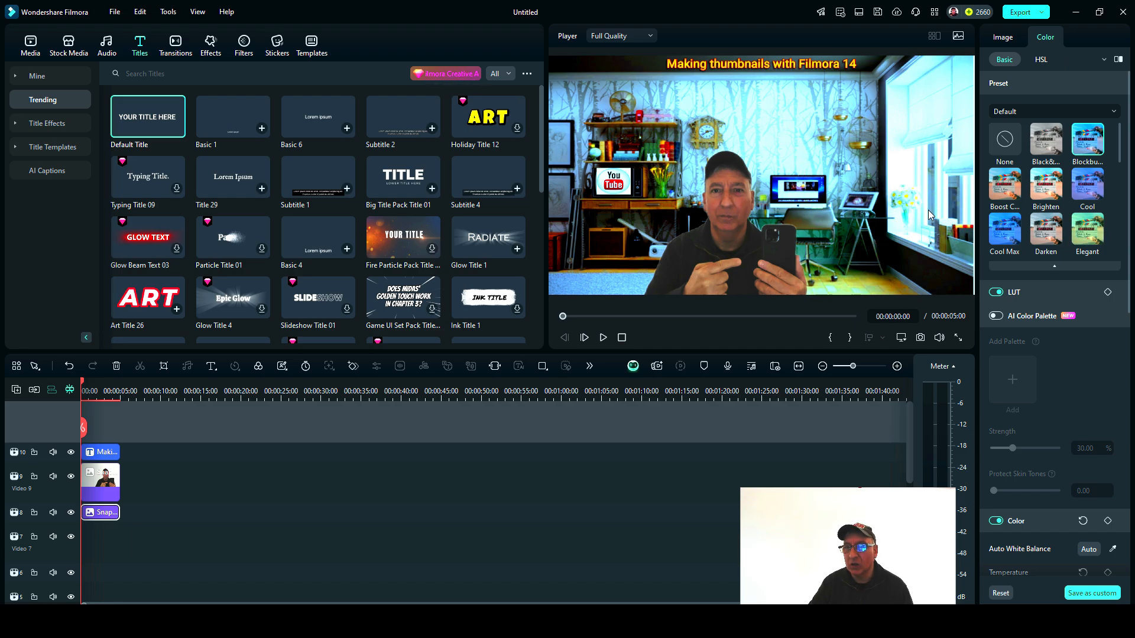
pyautogui.click(1013, 188)
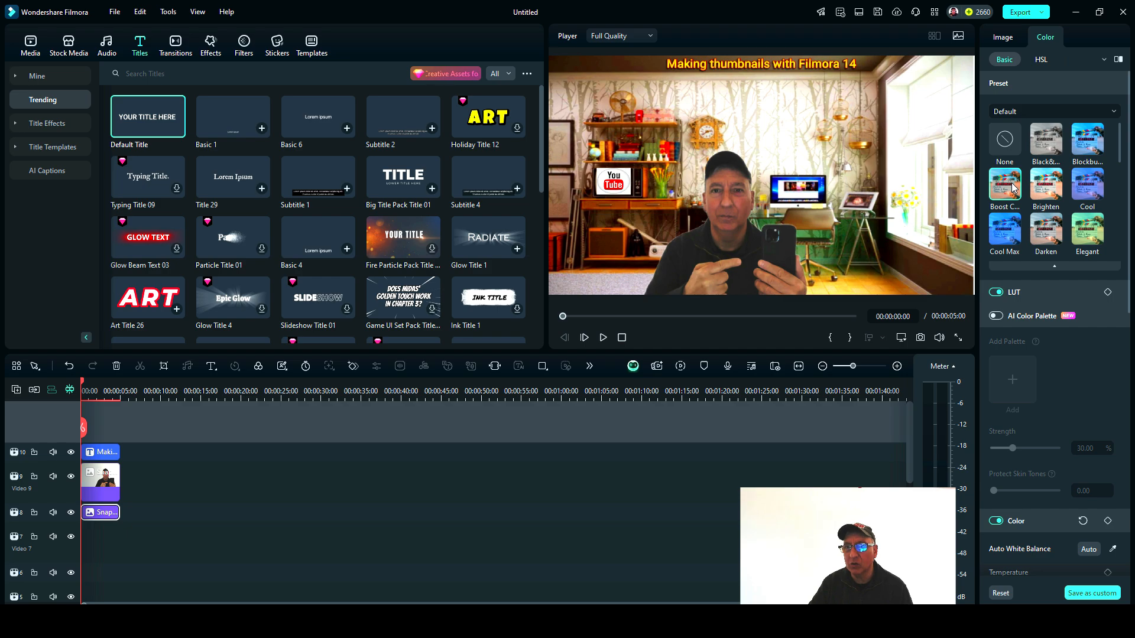
pyautogui.click(1048, 185)
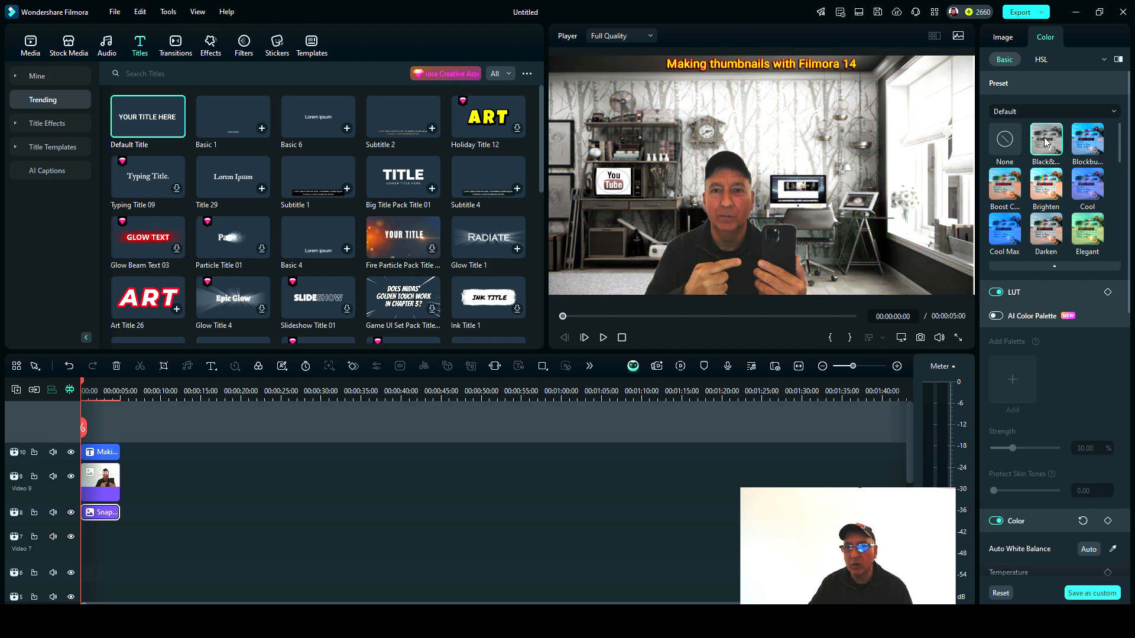
# Step: Compare the Black & White color preset with None on the portrait
pyautogui.click(749, 264)
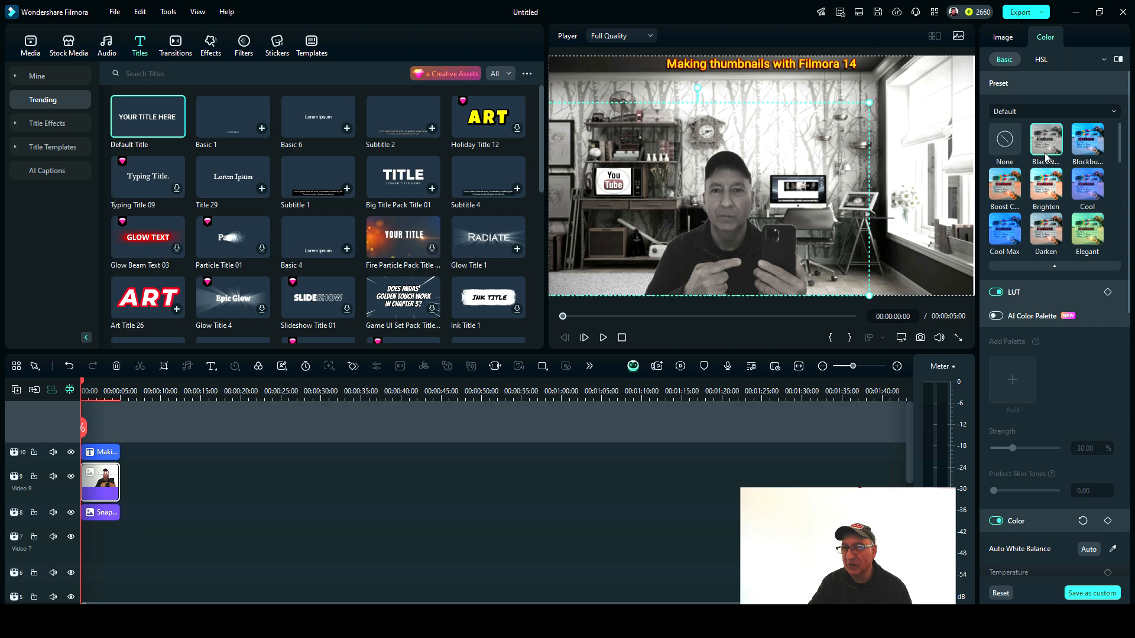
pyautogui.click(1006, 146)
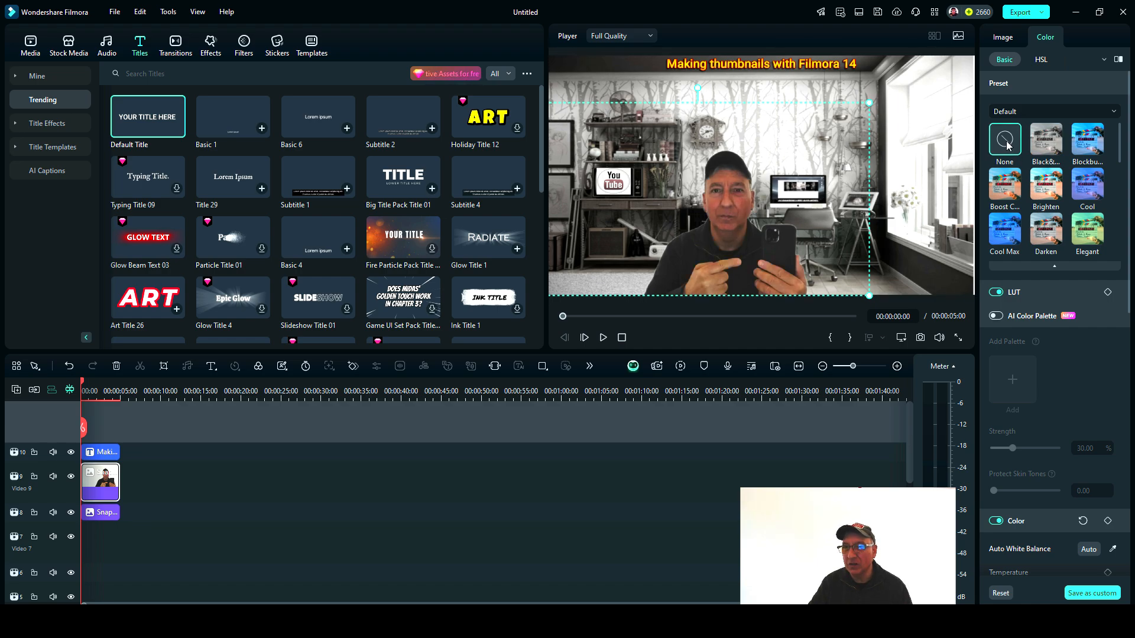
pyautogui.click(1047, 147)
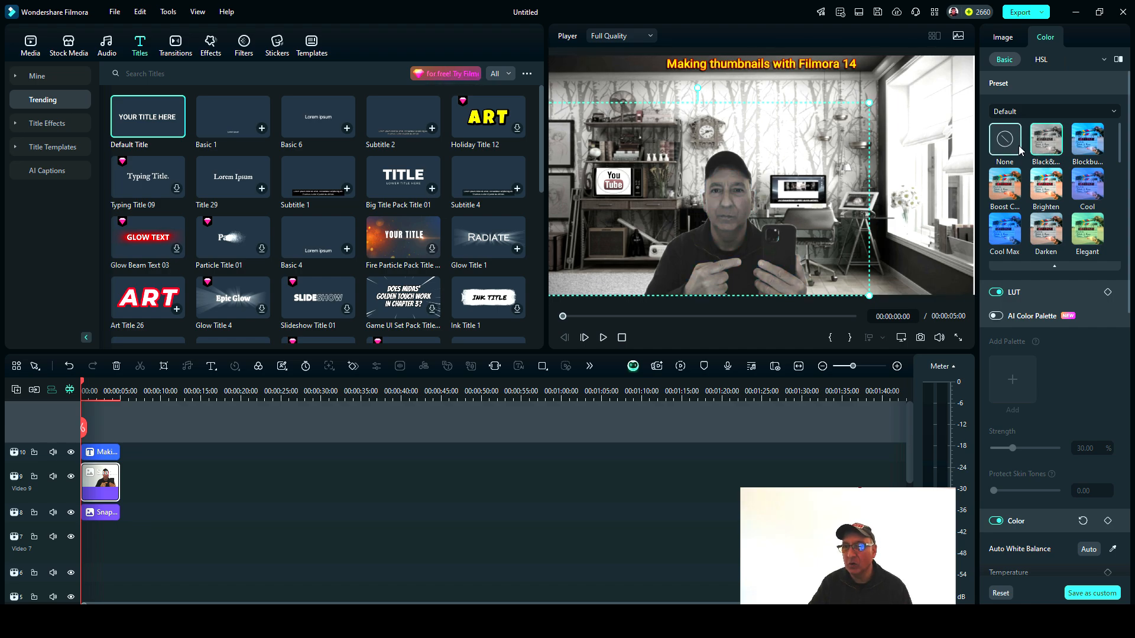
# Step: Set the color preset of both the room image and the portrait to None
pyautogui.click(928, 172)
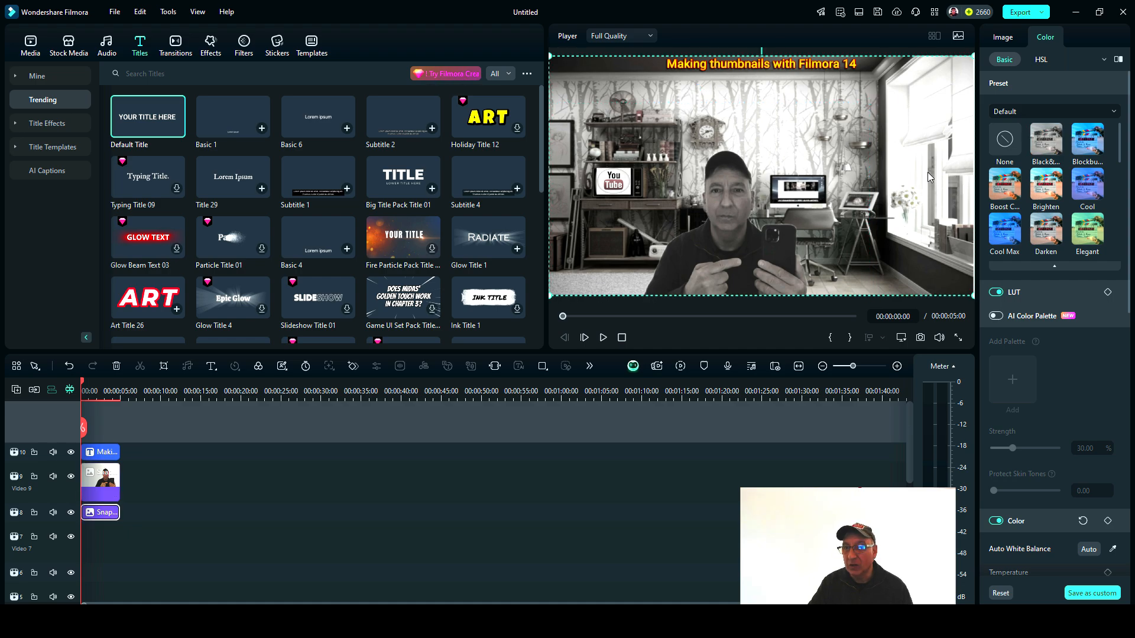
pyautogui.click(1003, 145)
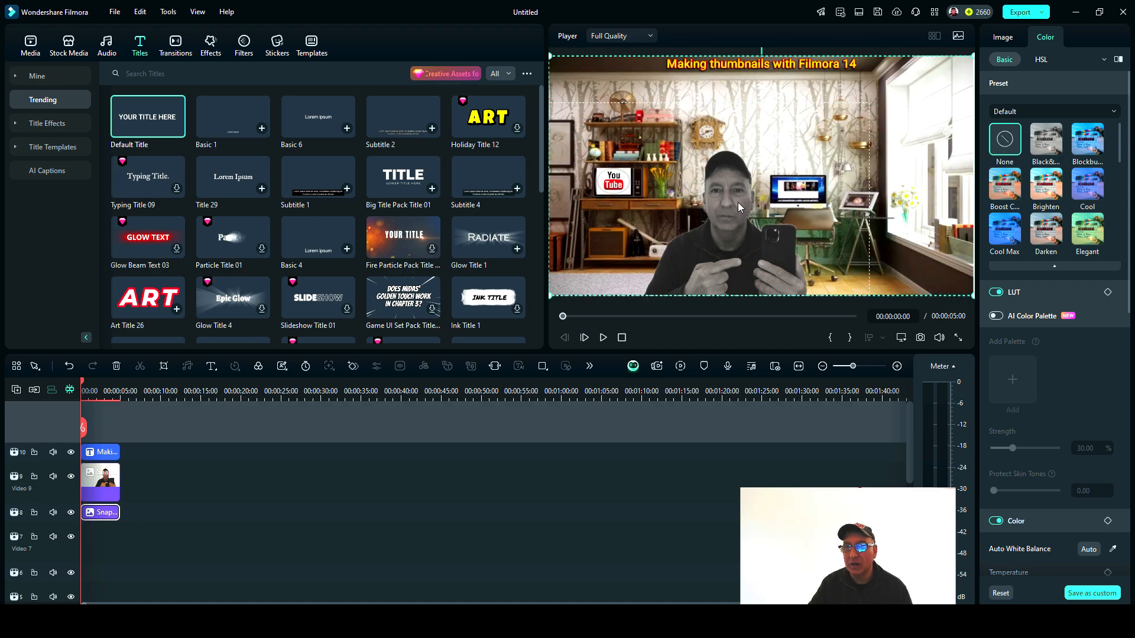
pyautogui.click(738, 207)
pyautogui.click(1009, 146)
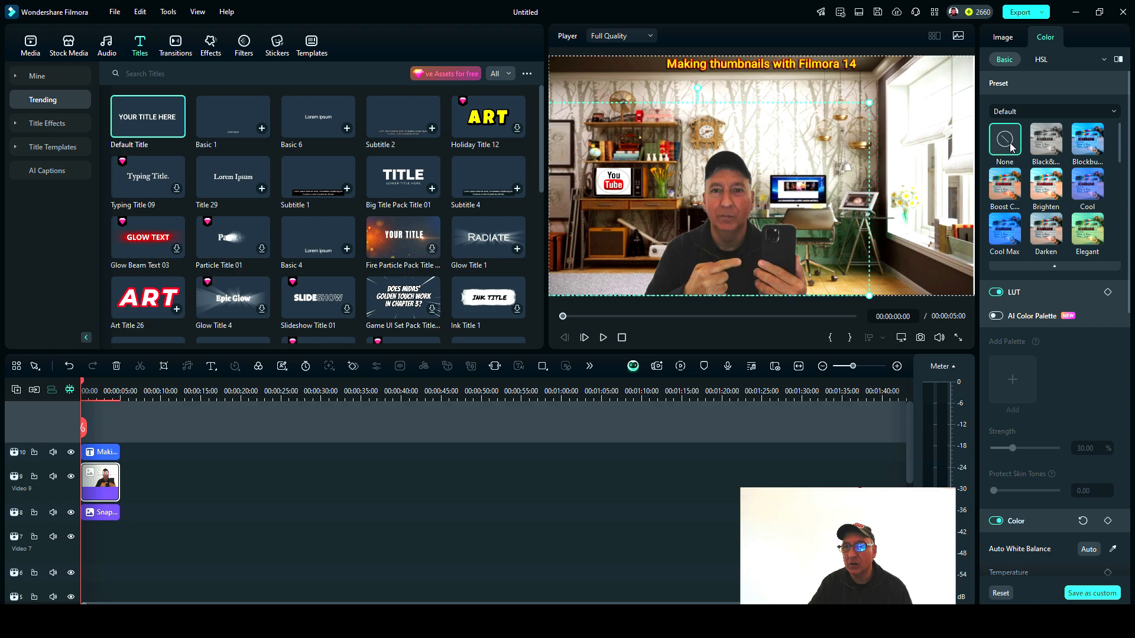
pyautogui.click(567, 438)
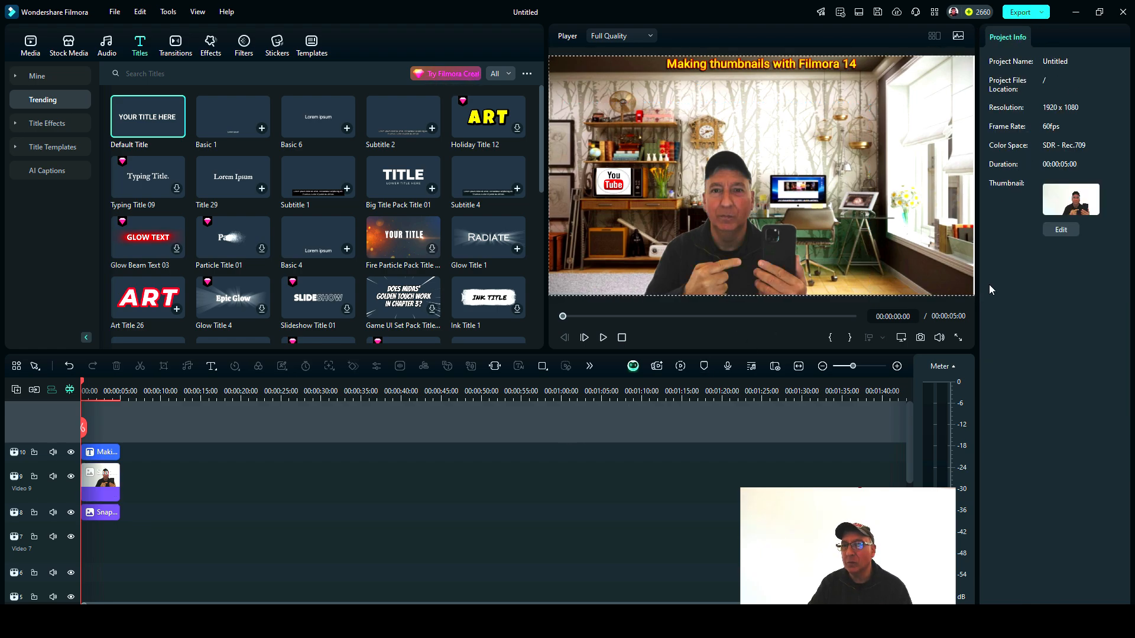
# Step: Undo the last preset change and try the None, Blockbuster, Cool and Cool Max color presets on the portrait
pyautogui.hotkey('ctrl', 'z')
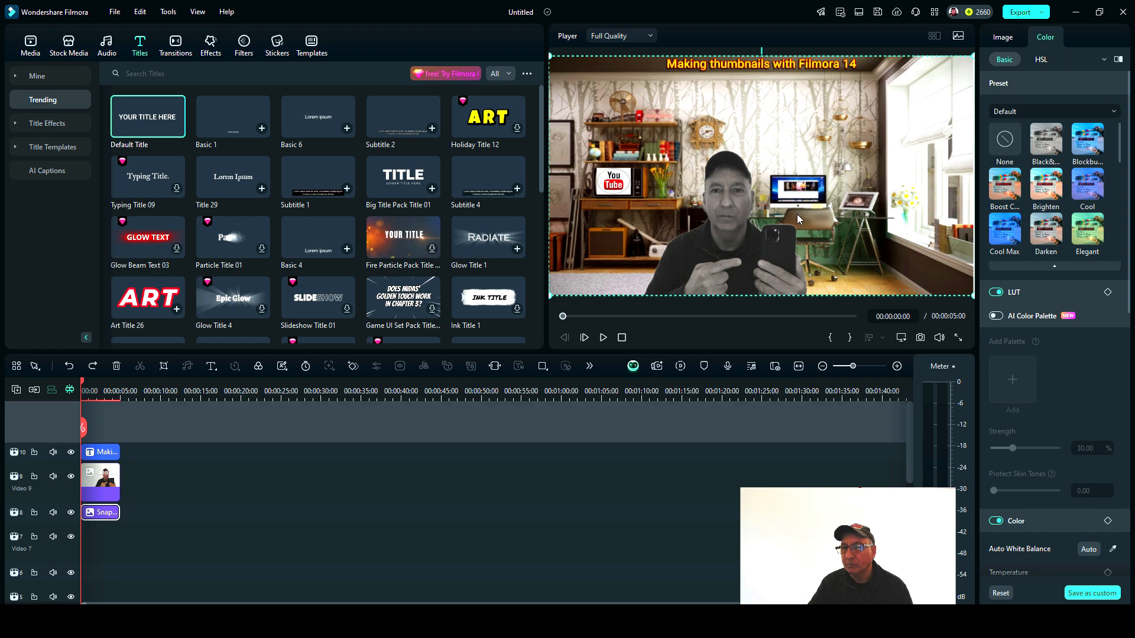
pyautogui.click(725, 217)
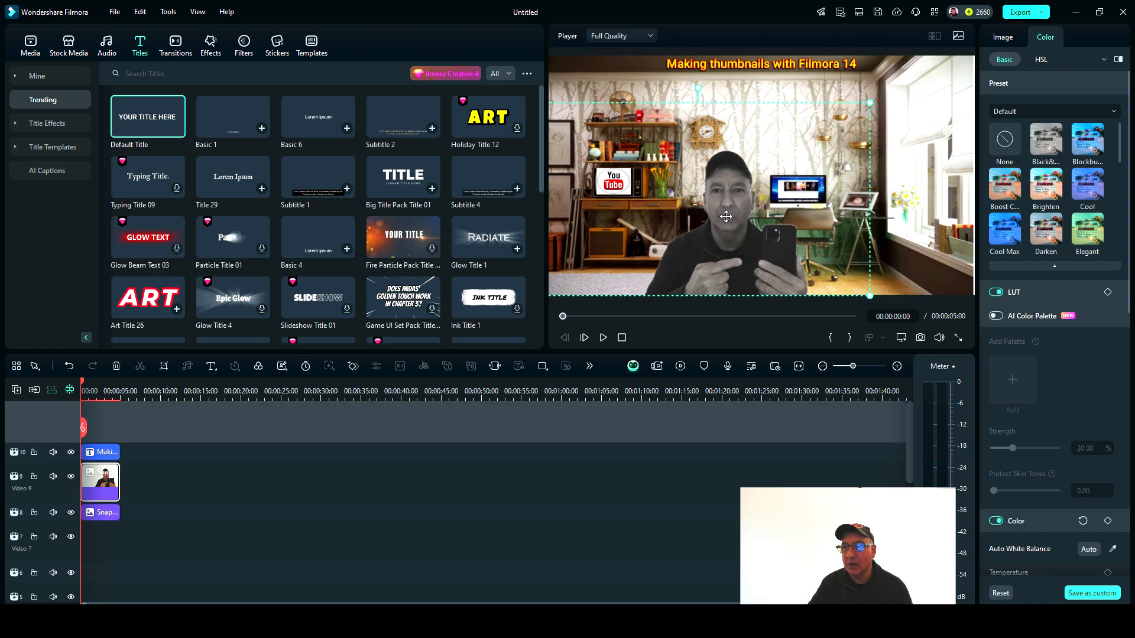
pyautogui.click(1004, 140)
pyautogui.click(1086, 146)
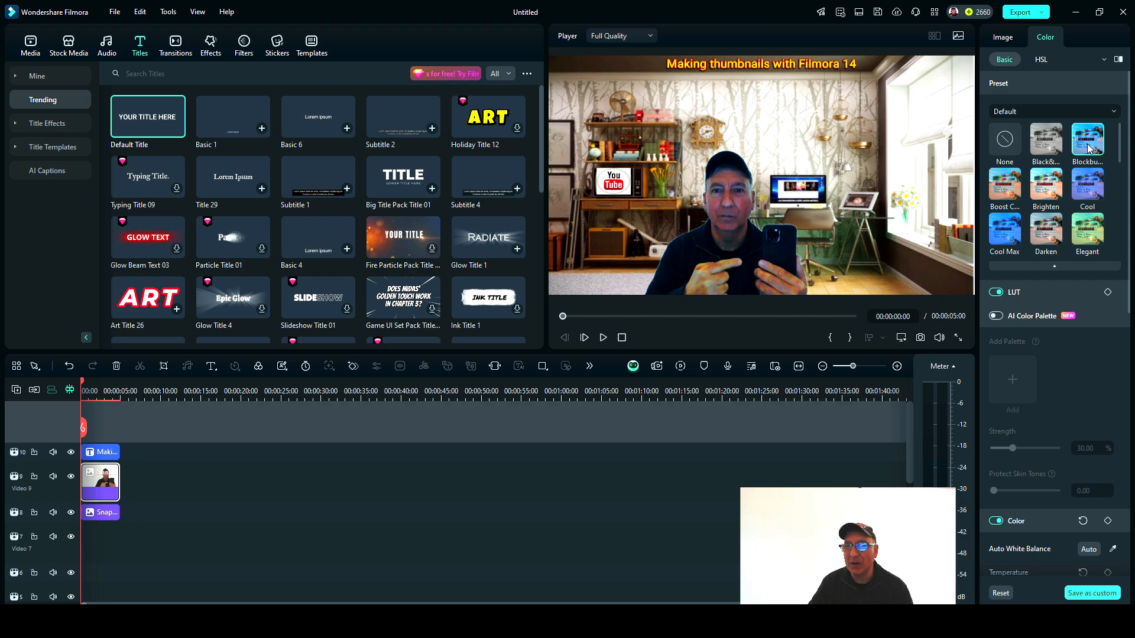
pyautogui.click(1089, 190)
pyautogui.click(1008, 193)
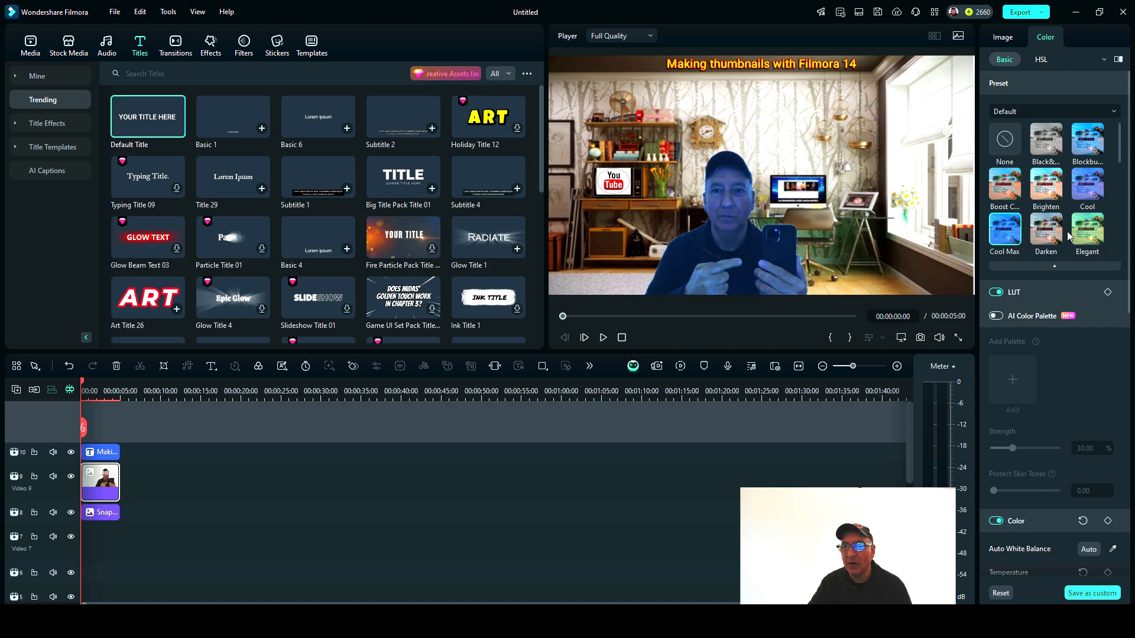
# Step: Compare the Elegant and Darken color presets on the portrait
pyautogui.click(1100, 236)
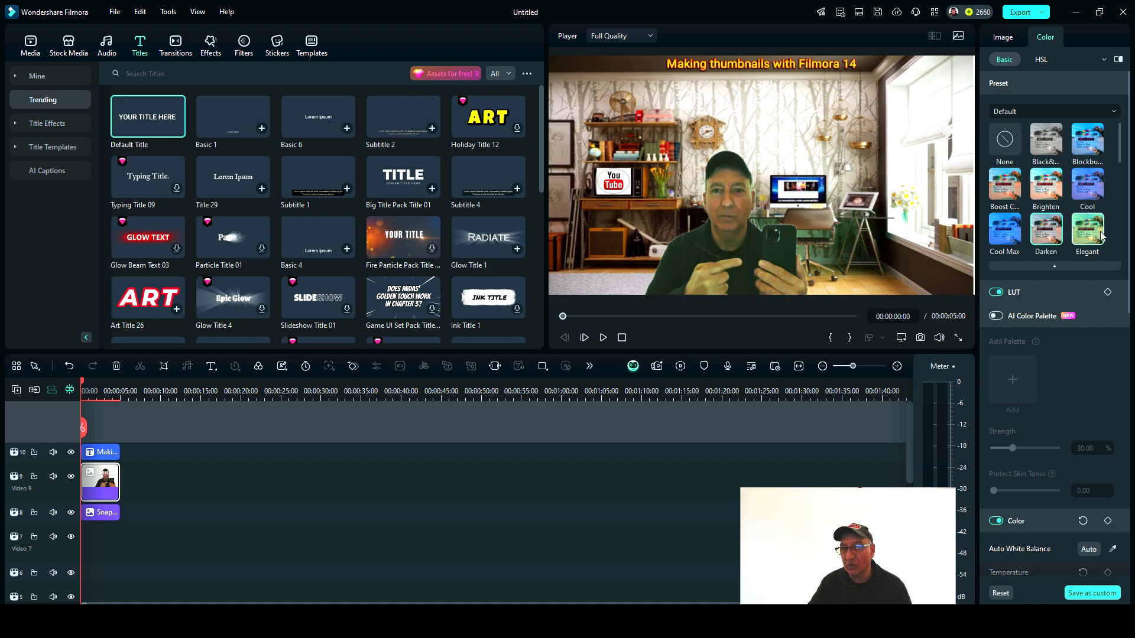
pyautogui.click(1041, 237)
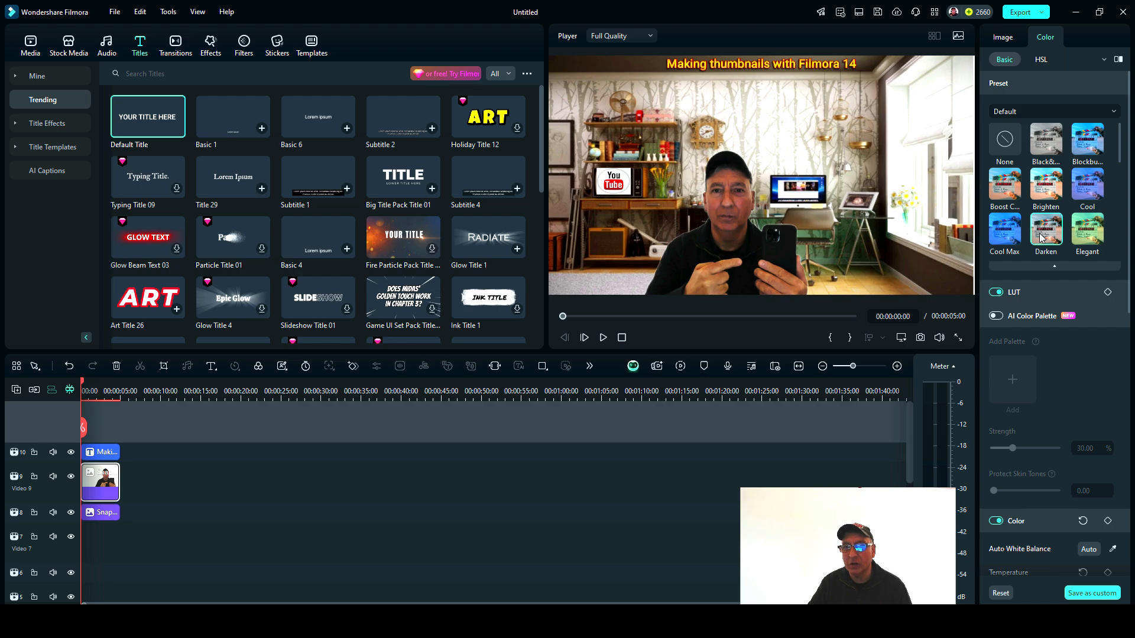
pyautogui.click(991, 236)
pyautogui.click(1053, 232)
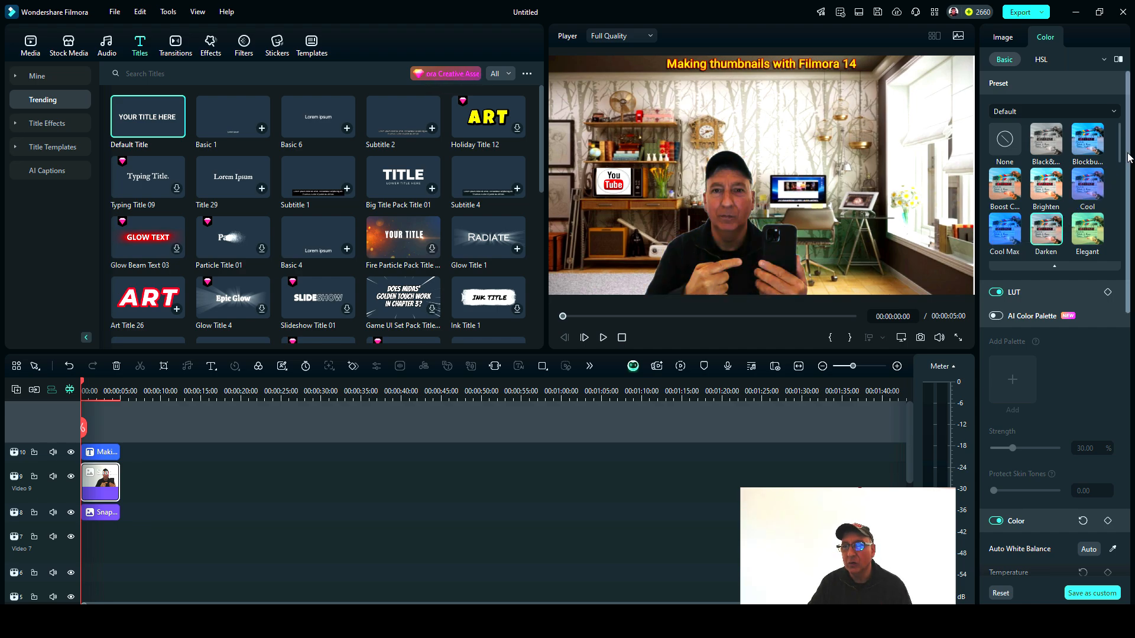
pyautogui.moveTo(1119, 161); pyautogui.dragTo(1119, 187)
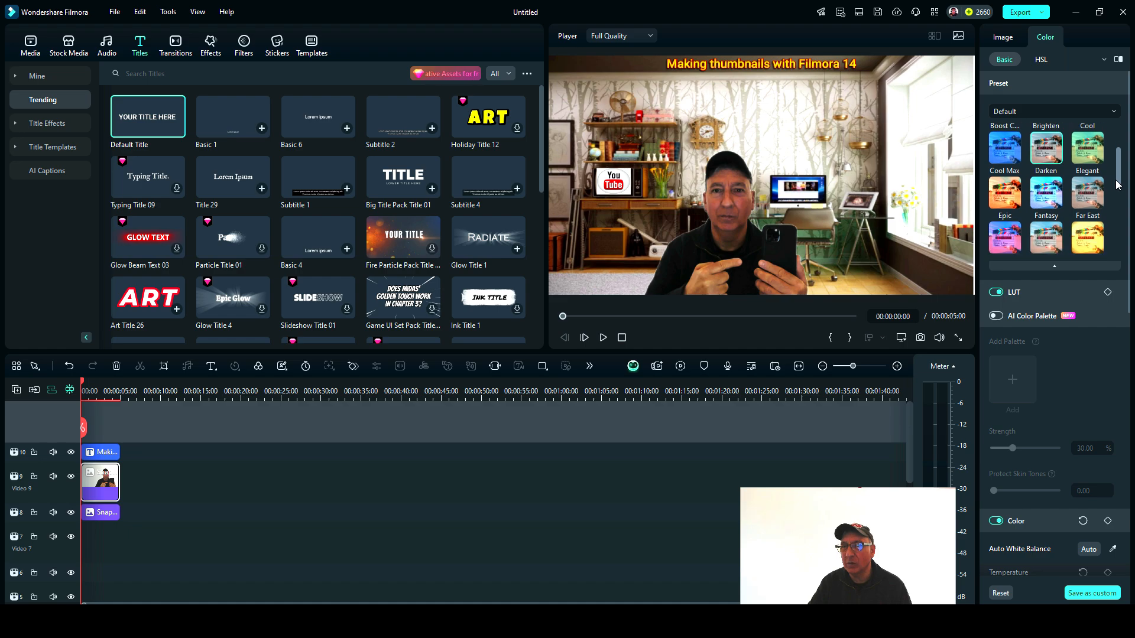
pyautogui.click(1096, 155)
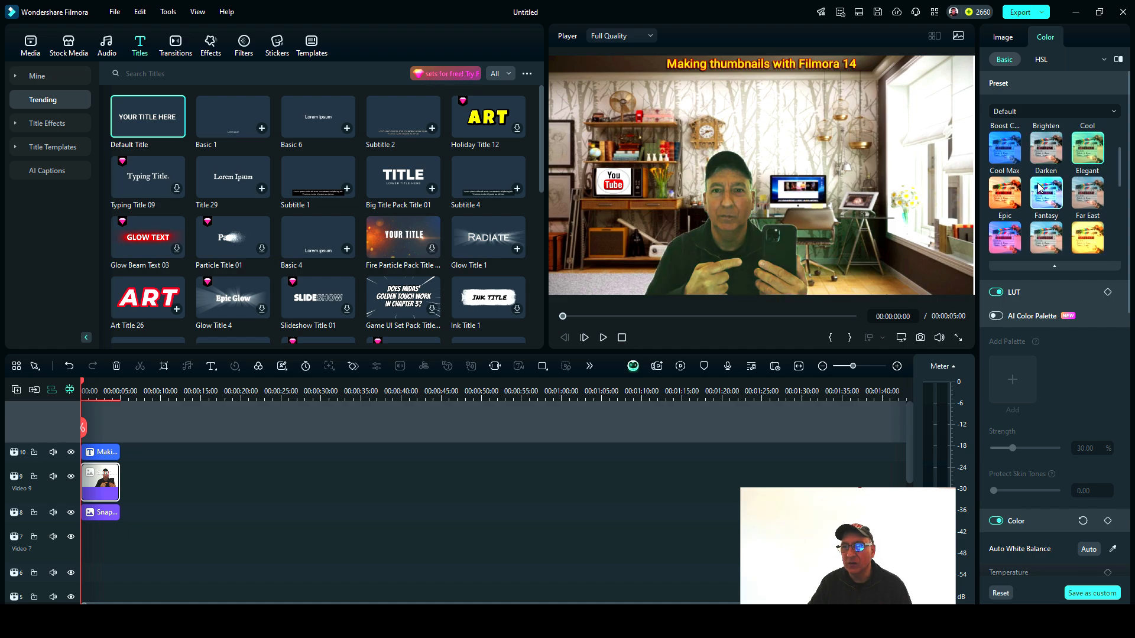
# Step: Reset the portrait's color preset to None after checking the presets for the room image
pyautogui.click(822, 136)
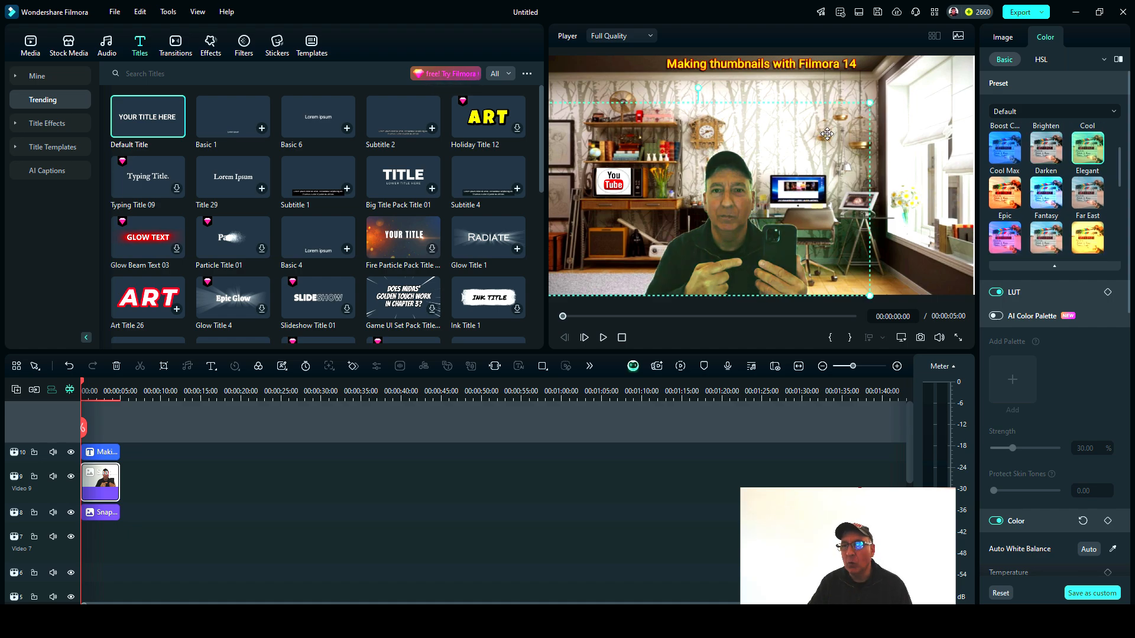
pyautogui.click(927, 151)
pyautogui.click(1087, 194)
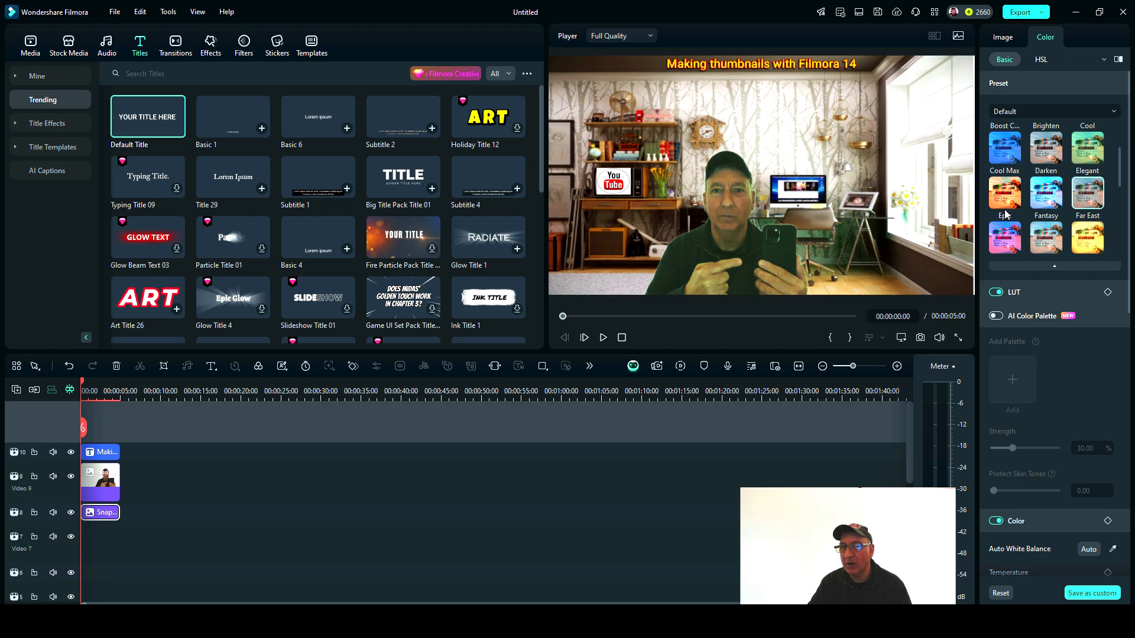
pyautogui.scroll(2, 1075, 201)
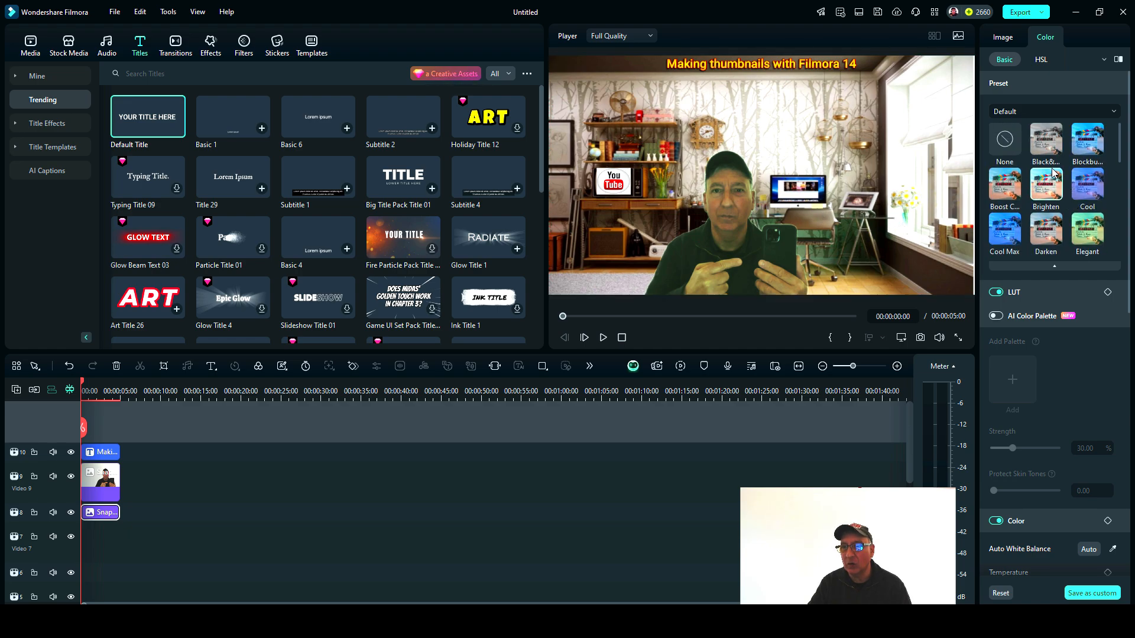
pyautogui.click(717, 233)
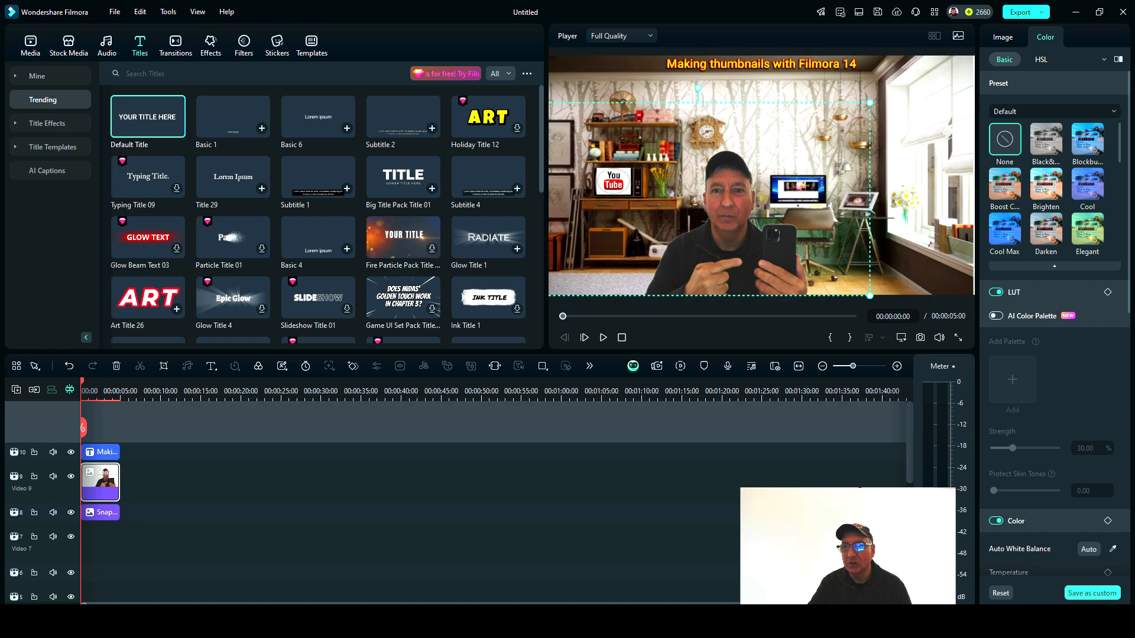
# Step: Try the Blockbuster, Elegant, Fantasy and Epic color presets on the room image
pyautogui.click(899, 173)
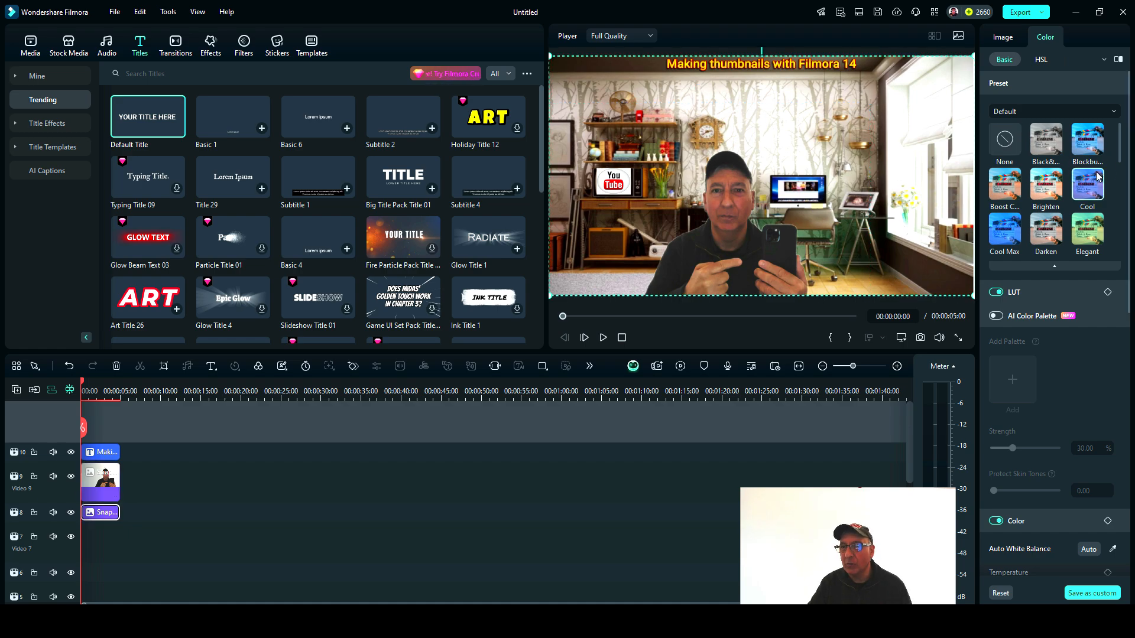
pyautogui.click(1079, 148)
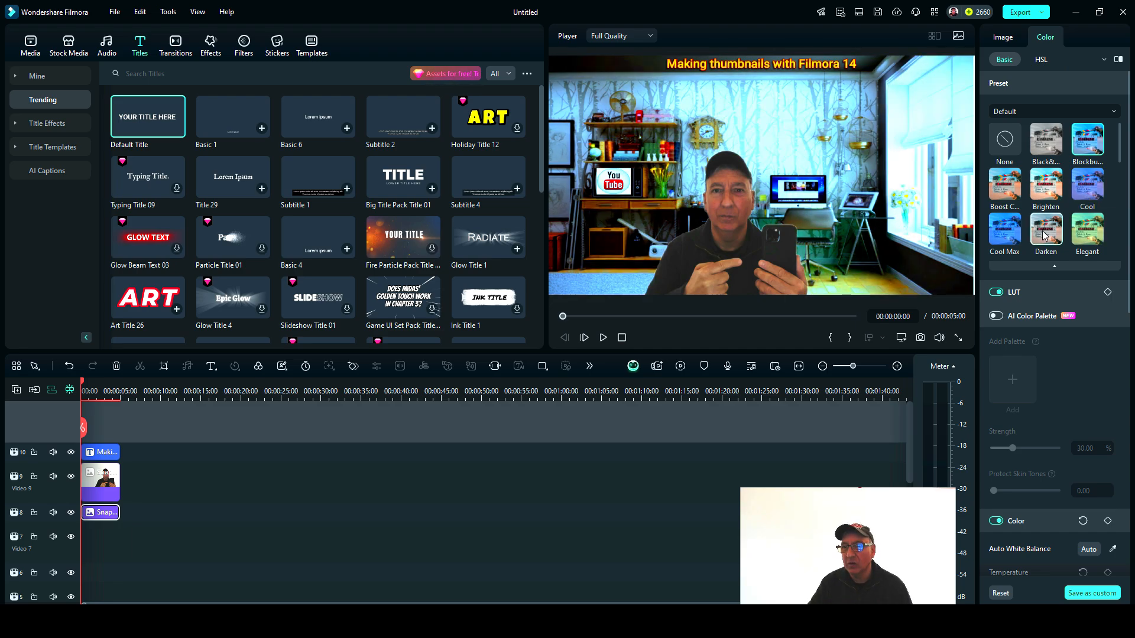
pyautogui.click(1087, 231)
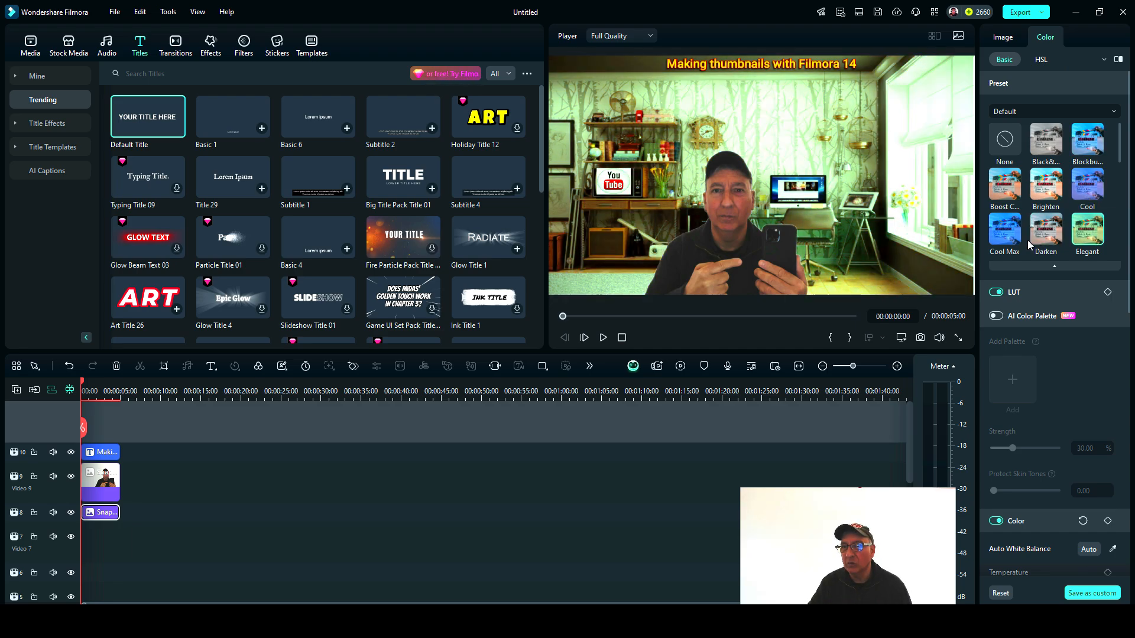
pyautogui.scroll(-1, 1120, 209)
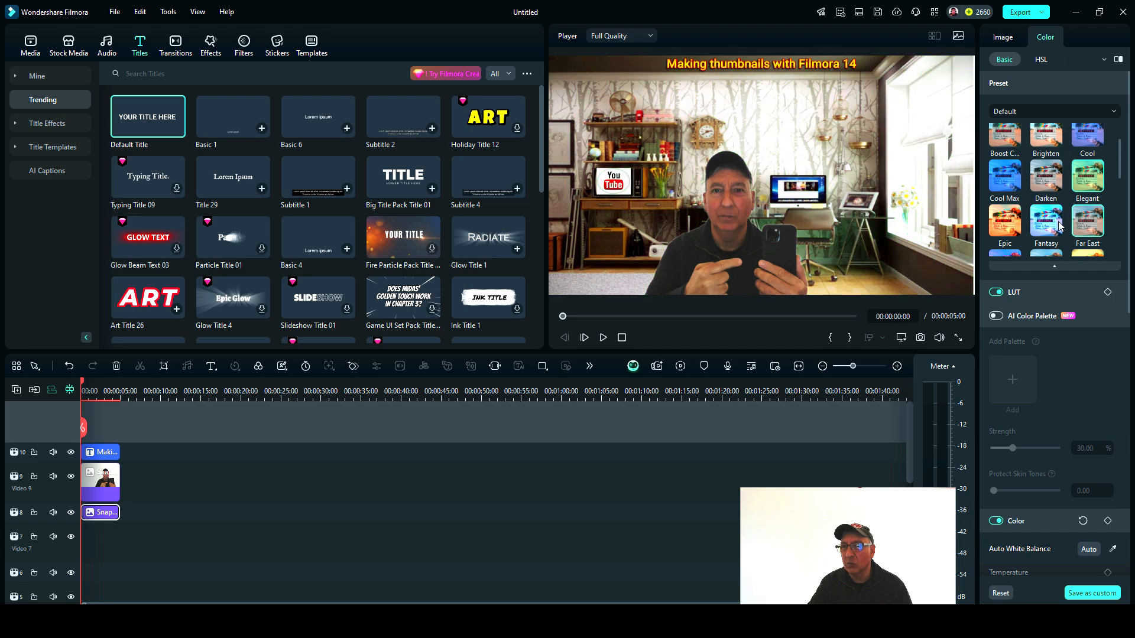
pyautogui.click(1046, 223)
pyautogui.click(1009, 228)
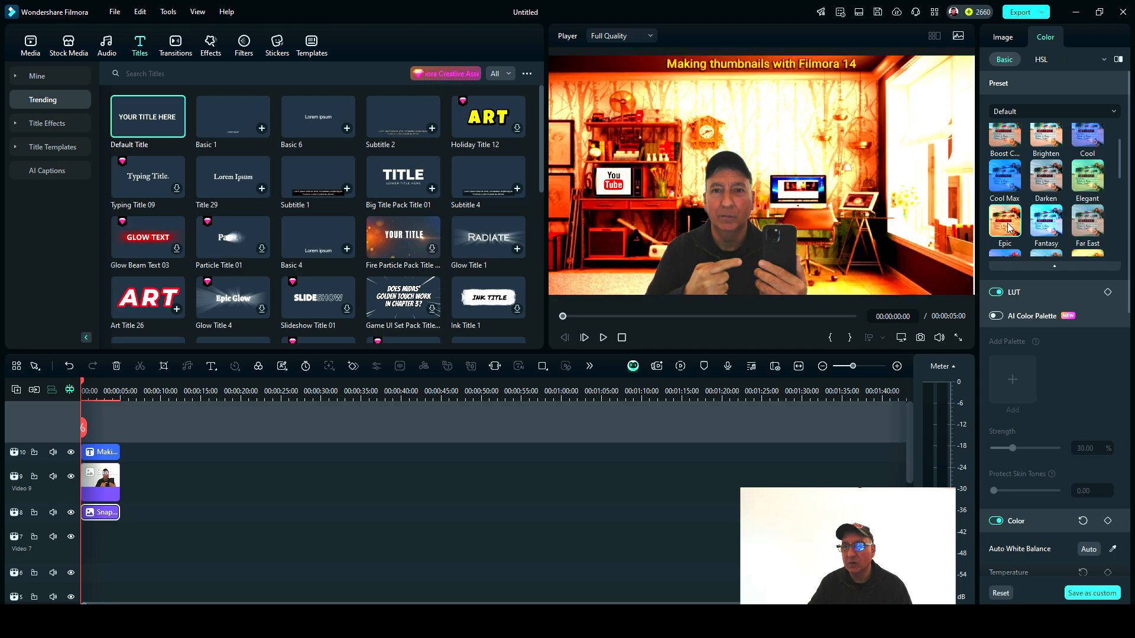
# Step: Try the three color presets in the row below Epic, Fantasy and Far East, plus Far East itself, on the room image
pyautogui.scroll(-1, 1003, 249)
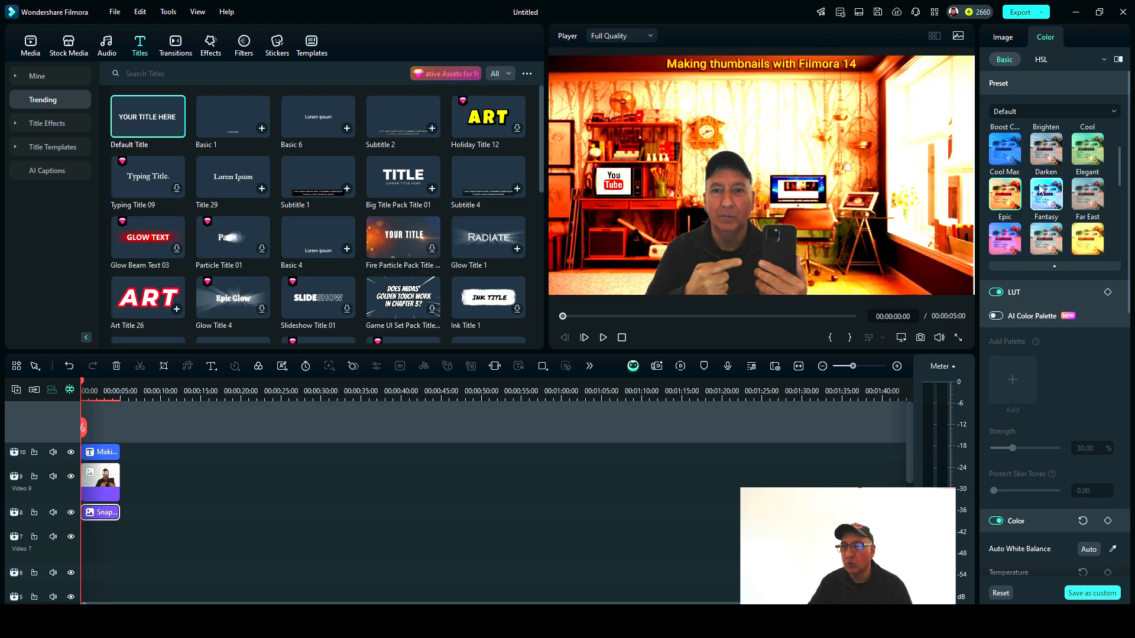
pyautogui.click(1004, 239)
pyautogui.click(1047, 242)
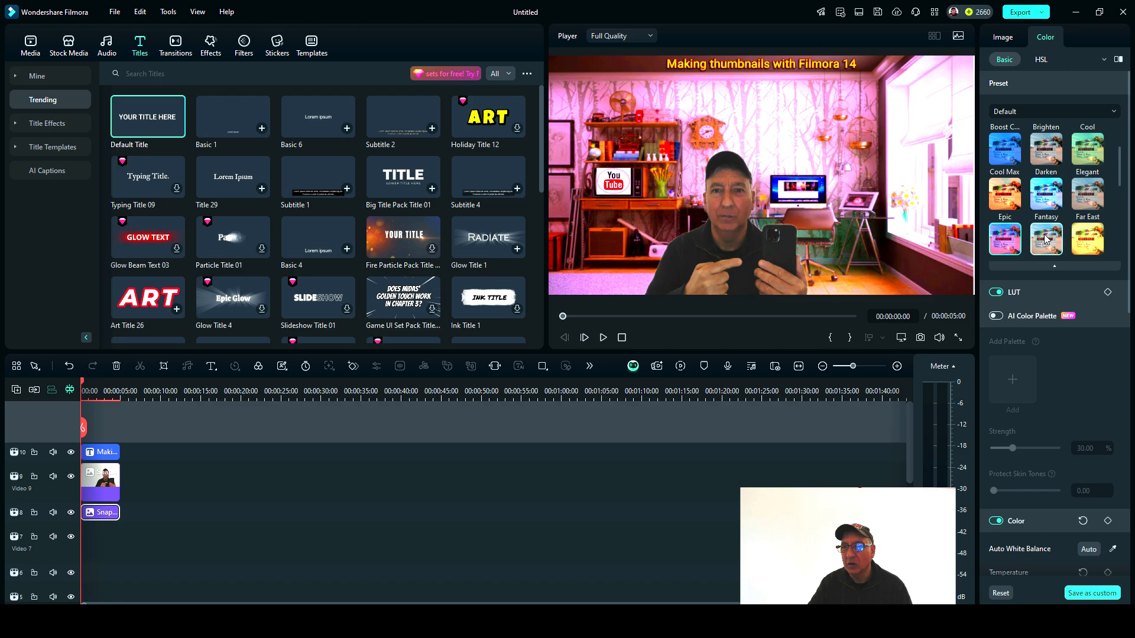
pyautogui.click(1082, 237)
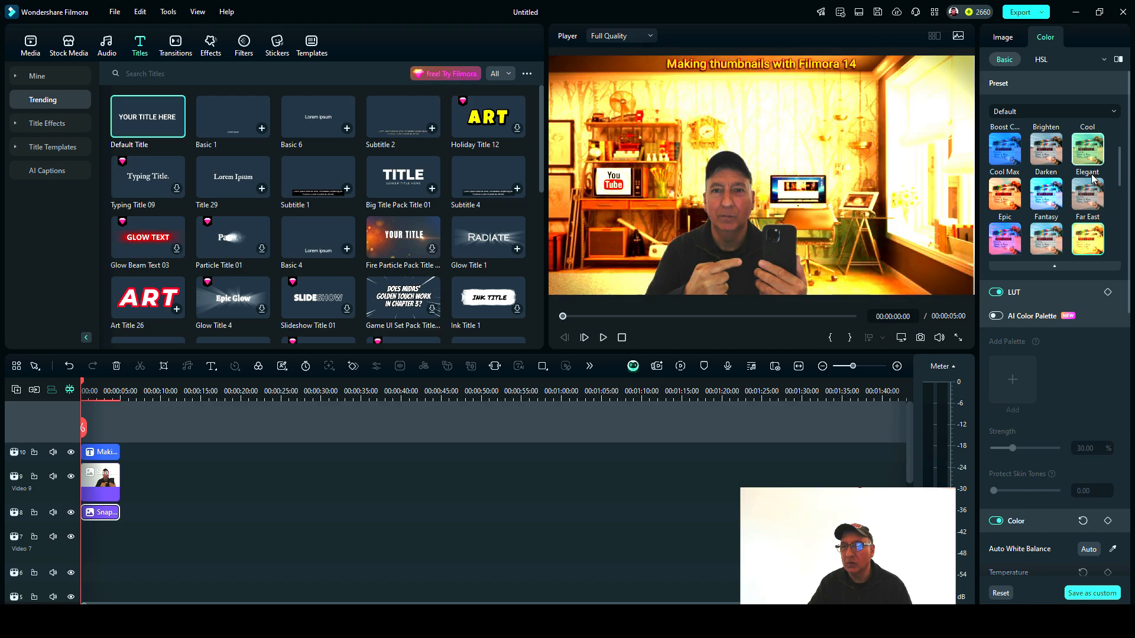
pyautogui.click(1092, 195)
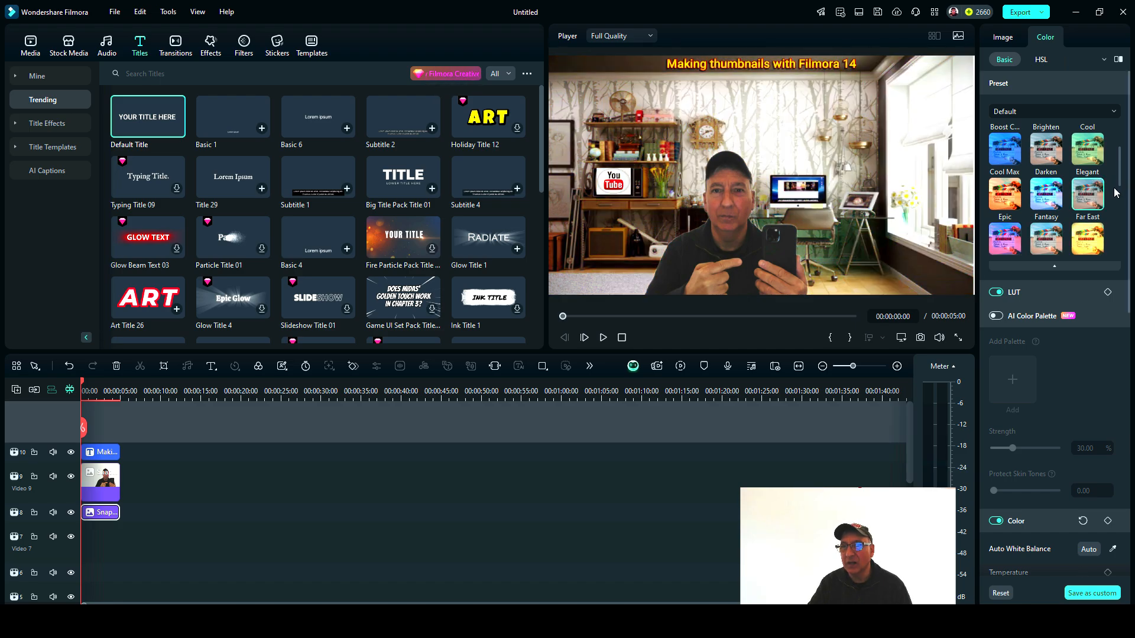
# Step: Try the last Warm preset, the last Vignette preset and Vignette 8 on the room image, and reset its color preset to None
pyautogui.moveTo(1122, 187); pyautogui.dragTo(1107, 255)
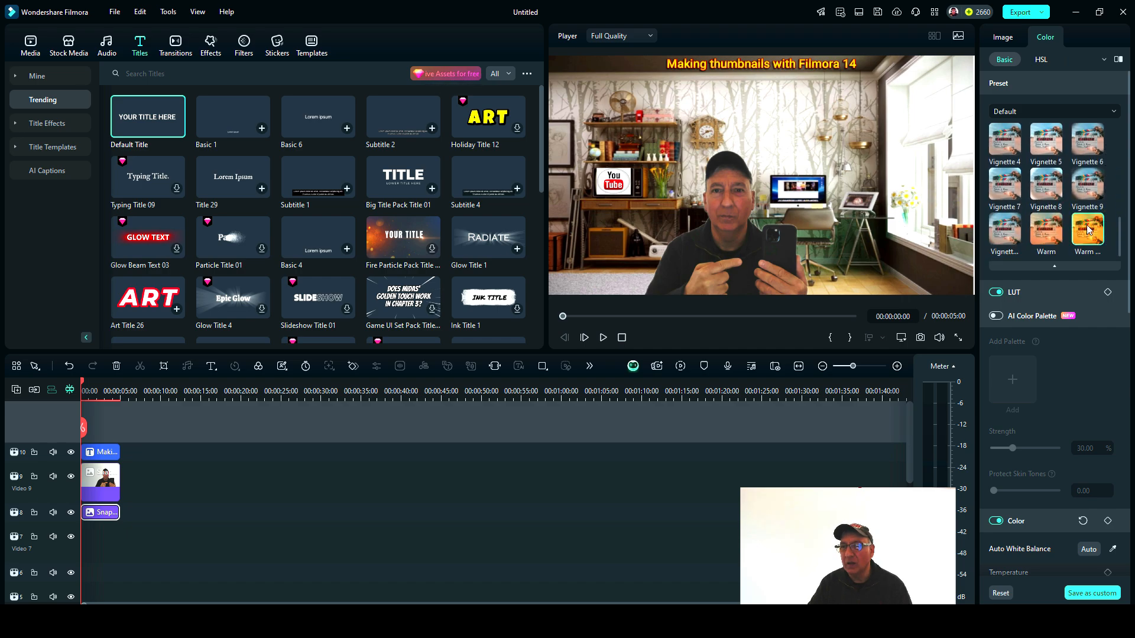
pyautogui.click(1089, 229)
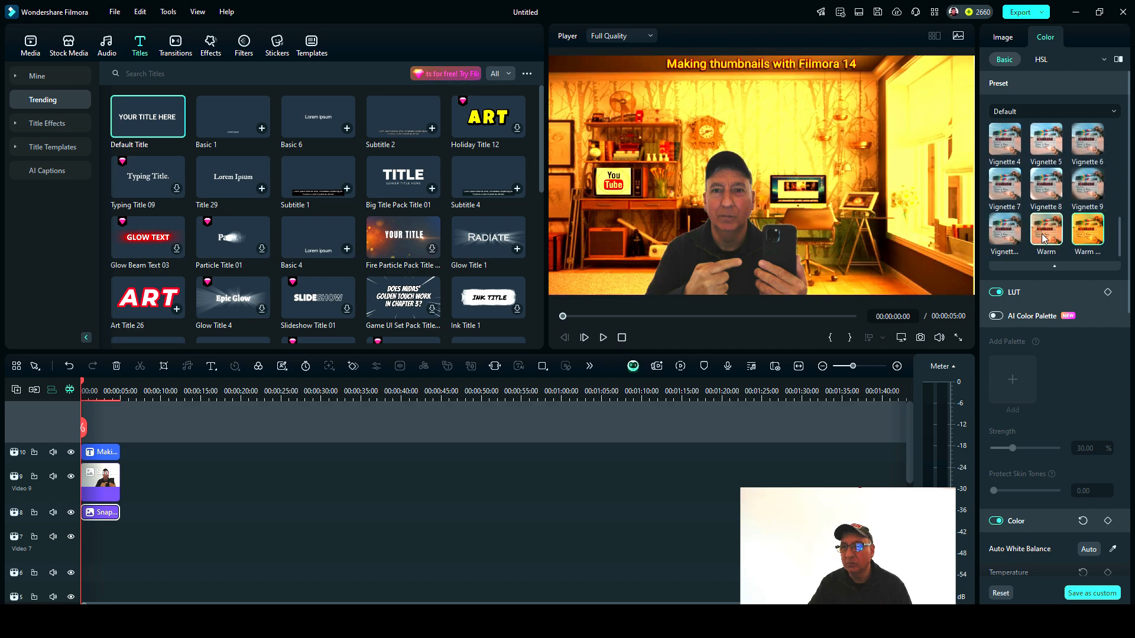
pyautogui.click(1009, 242)
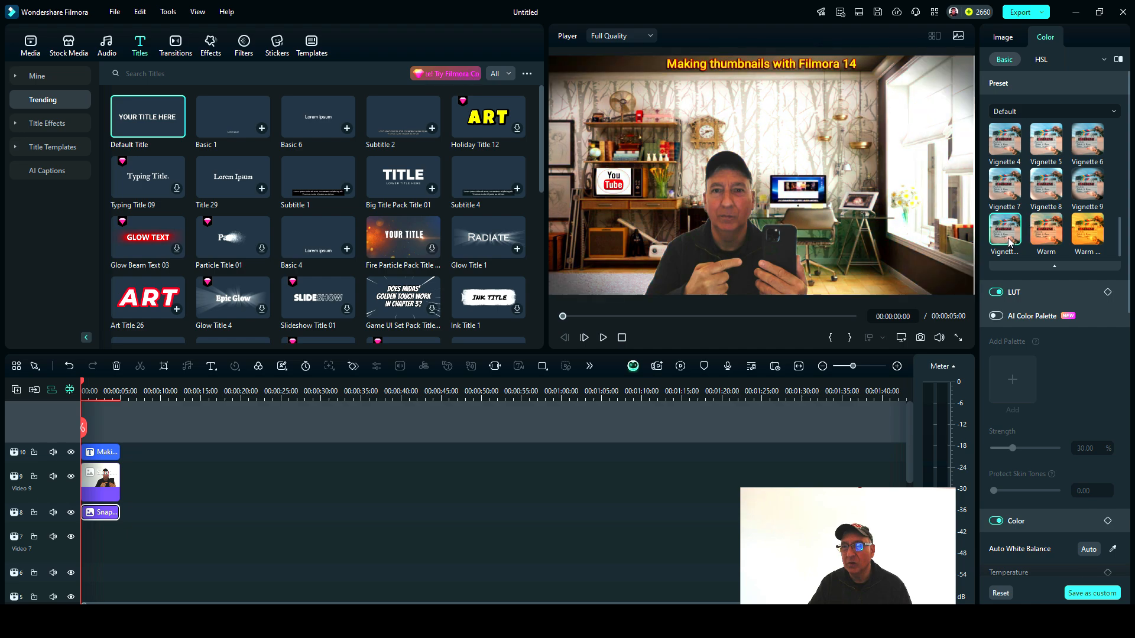
pyautogui.click(1046, 183)
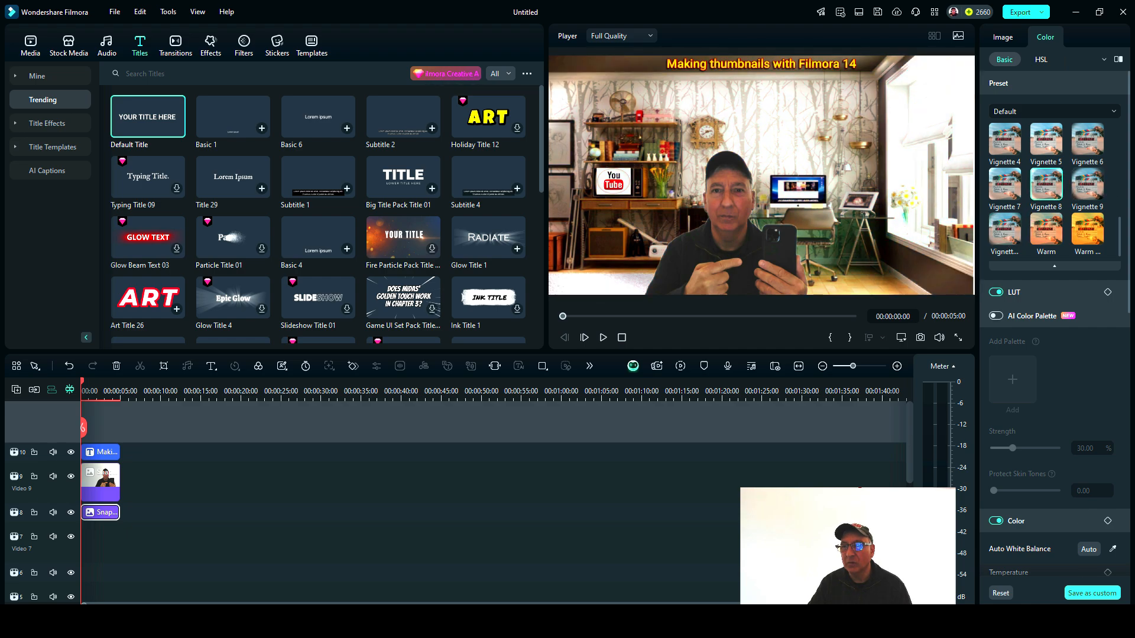
pyautogui.scroll(10, 1114, 189)
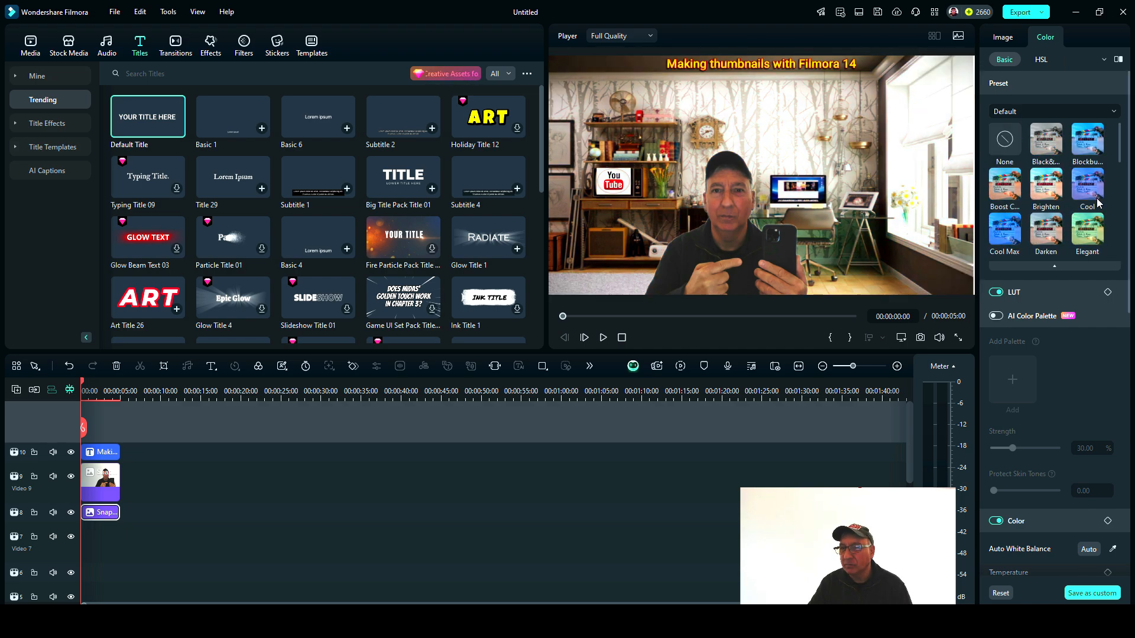
pyautogui.click(1003, 142)
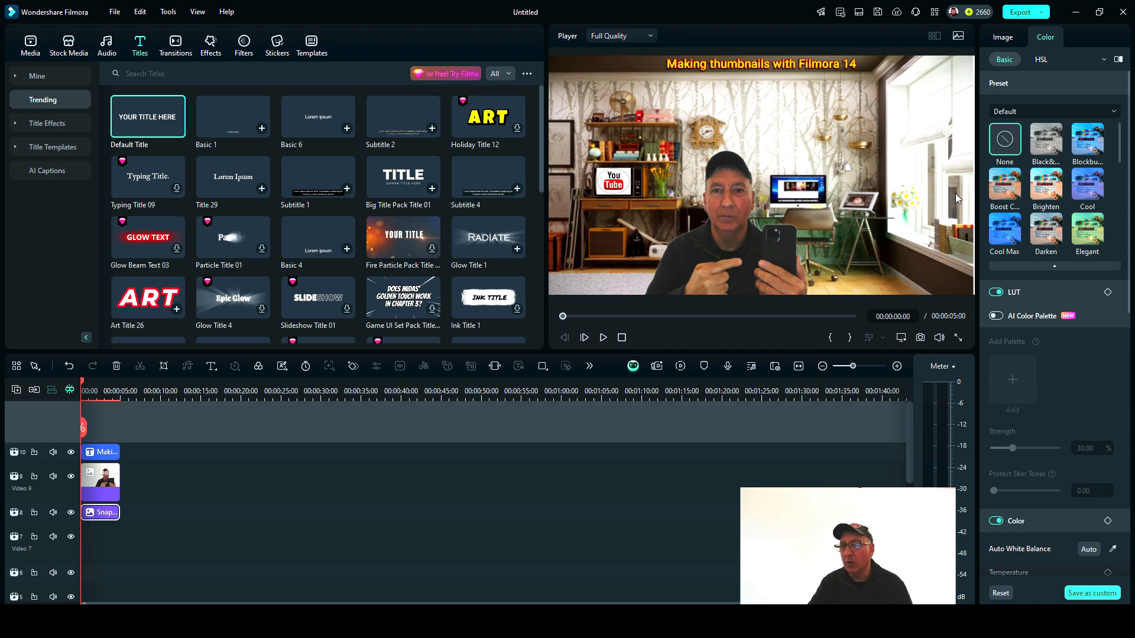
# Step: Apply the Blockbuster color preset to both the portrait and the room image
pyautogui.click(709, 246)
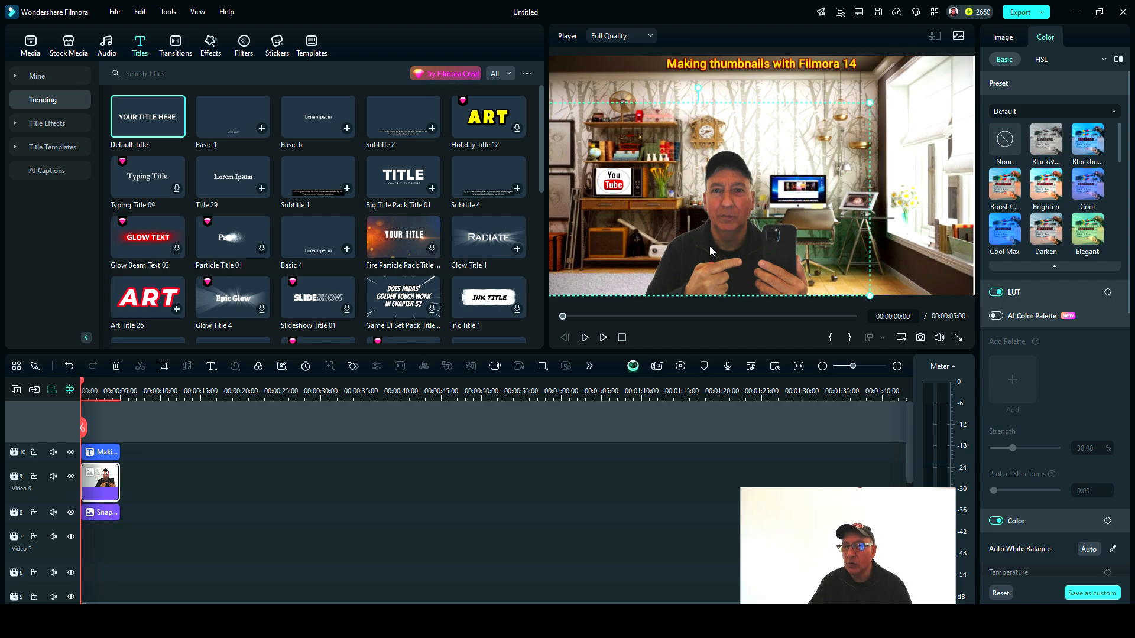
pyautogui.click(1085, 143)
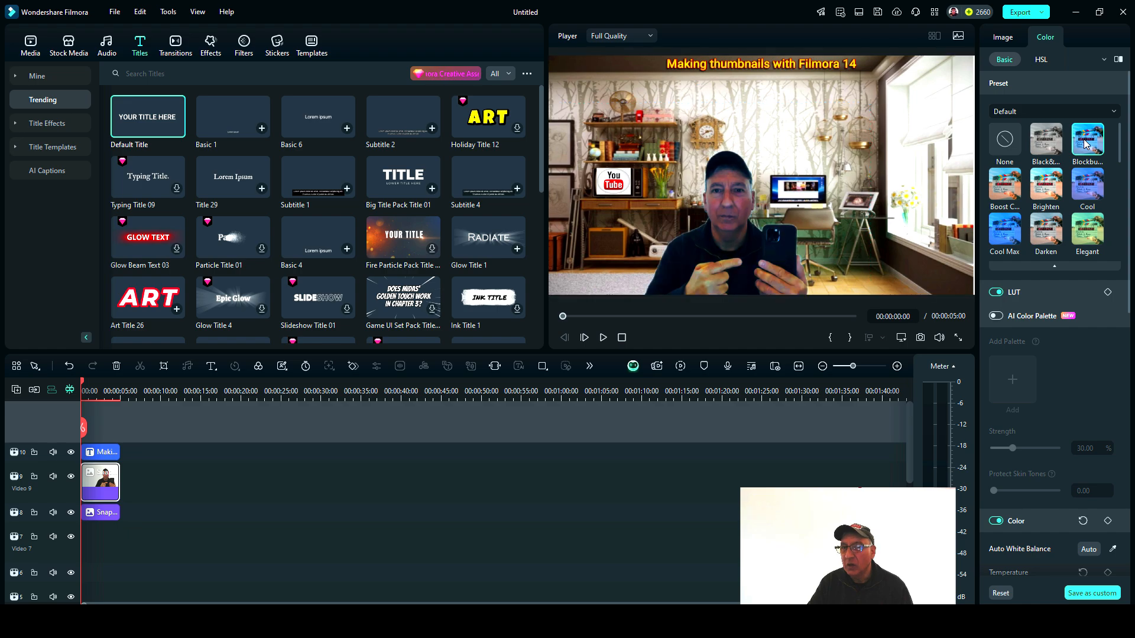
pyautogui.click(583, 542)
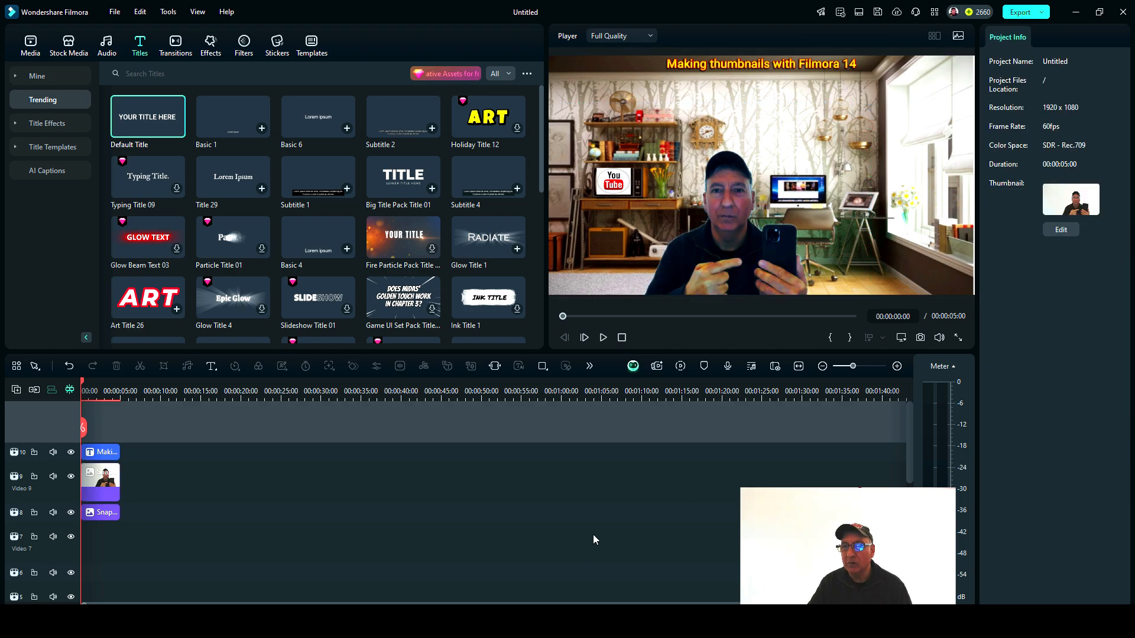
pyautogui.click(881, 275)
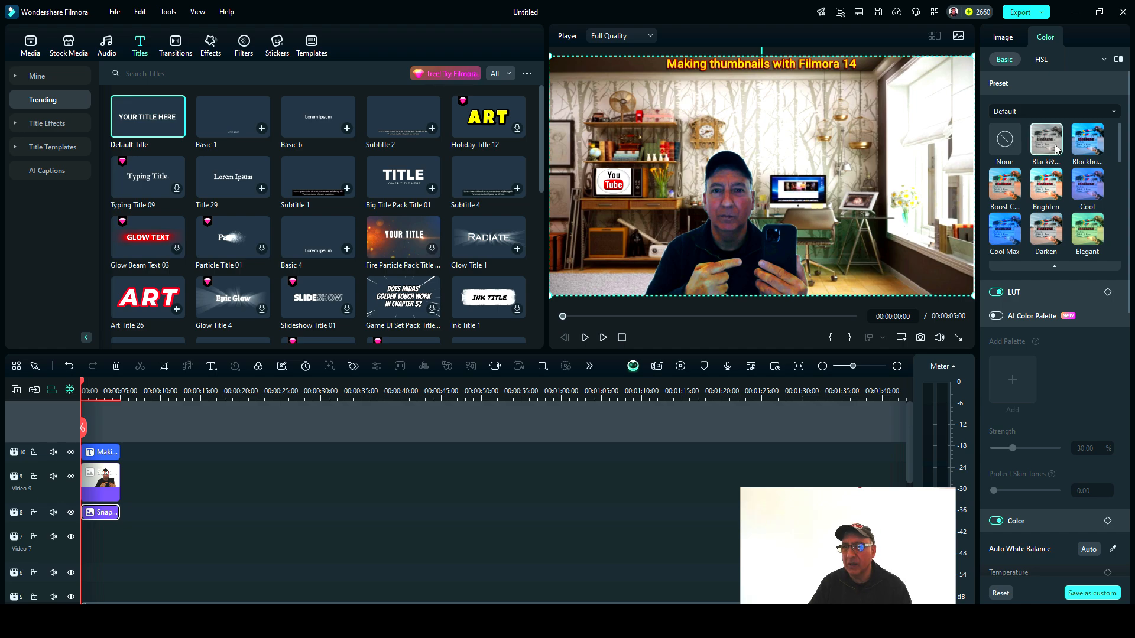
pyautogui.click(1086, 144)
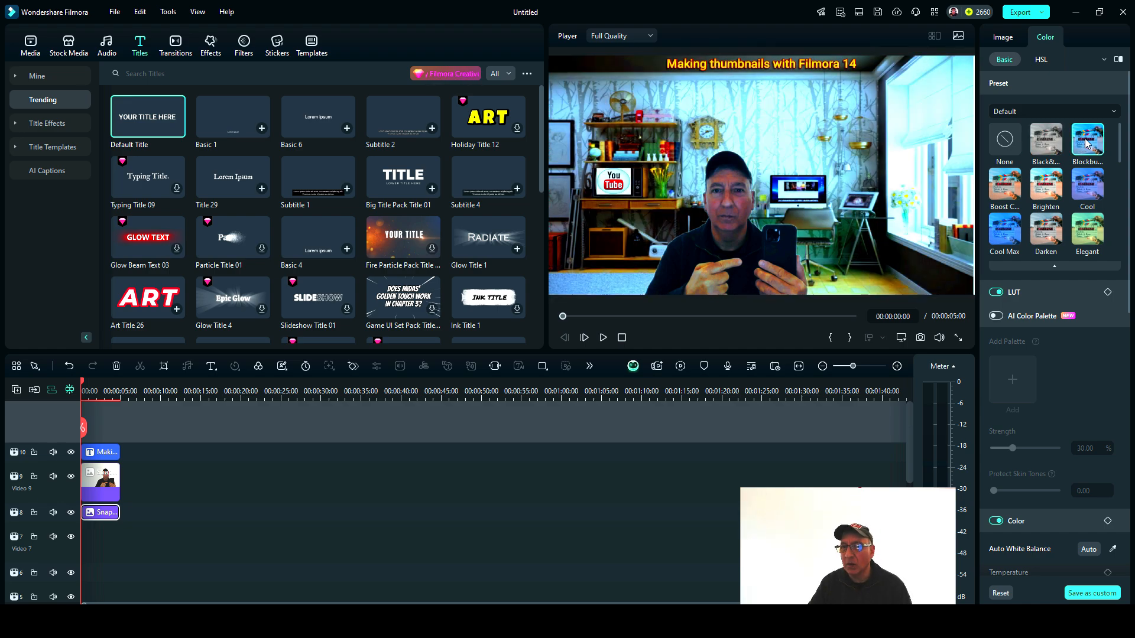
pyautogui.click(584, 536)
# Step: Set the portrait's color temperature to -33, tint to 13, vibrance to 36 and saturation to -1
pyautogui.click(869, 270)
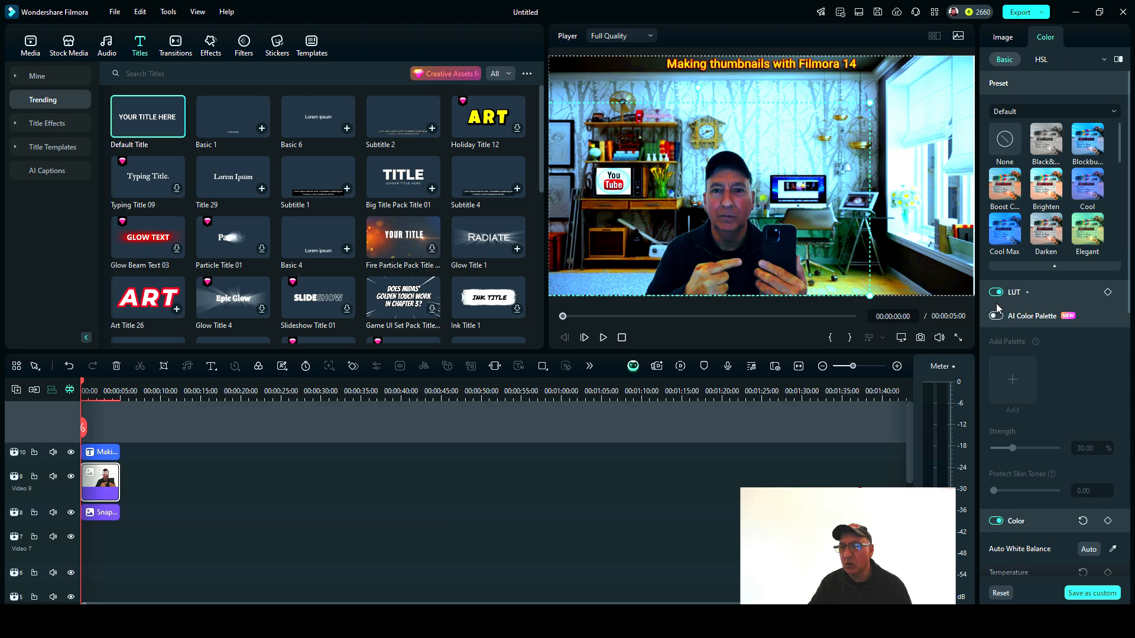
pyautogui.scroll(-5, 1066, 339)
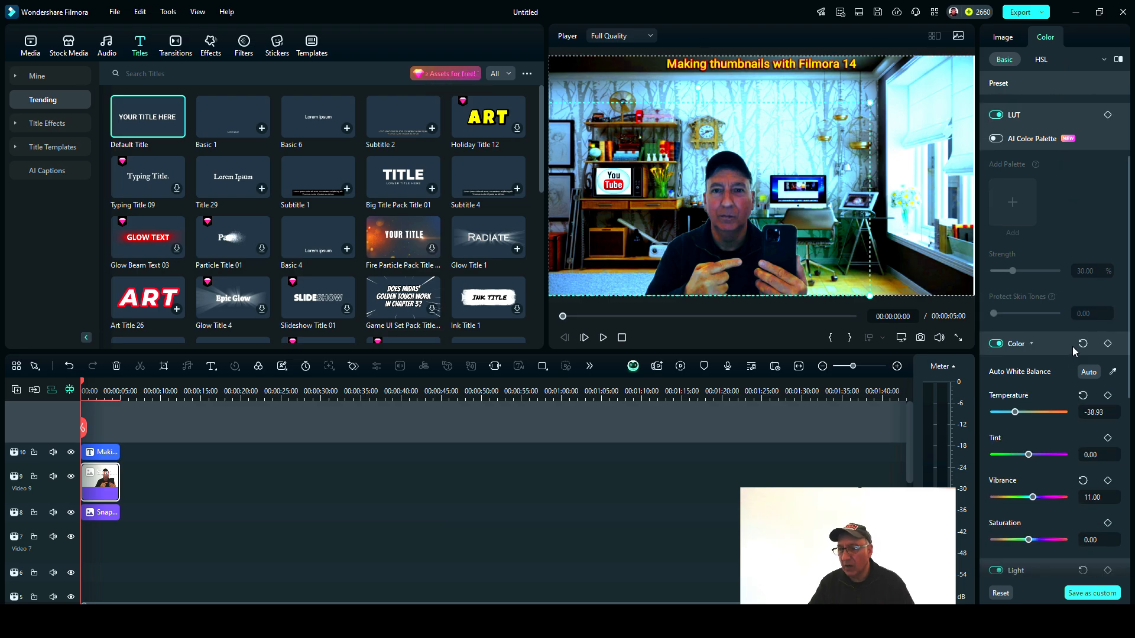
pyautogui.scroll(-2, 1066, 377)
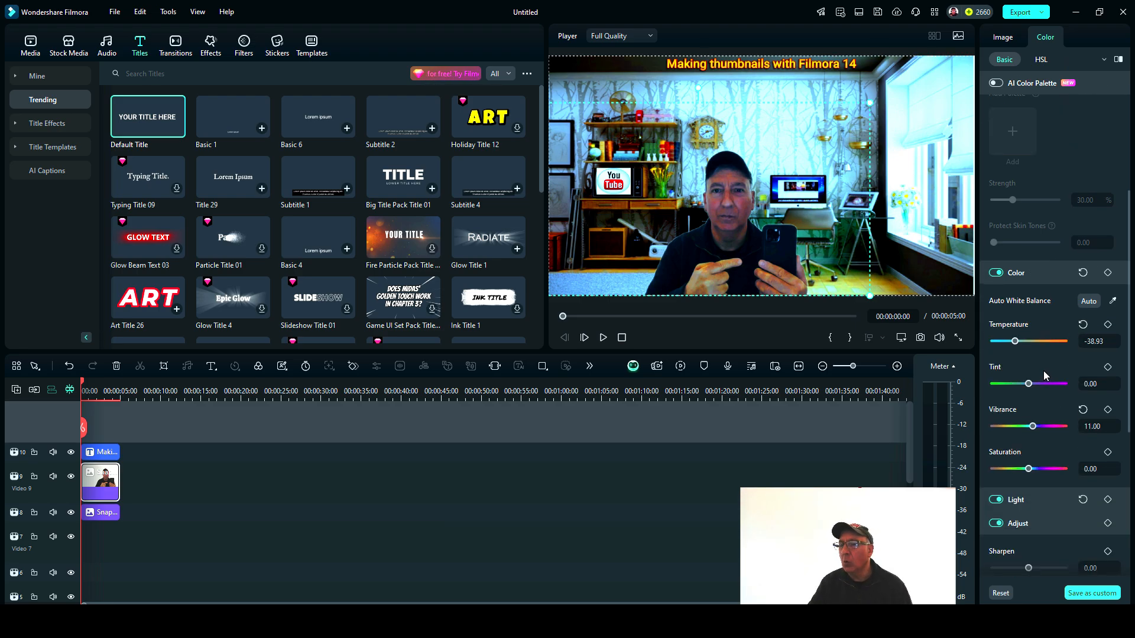
pyautogui.moveTo(1015, 340)
pyautogui.mouseDown()
pyautogui.moveTo(1049, 344)
pyautogui.moveTo(1003, 342)
pyautogui.moveTo(1016, 341)
pyautogui.mouseUp()
pyautogui.moveTo(1028, 383)
pyautogui.mouseDown()
pyautogui.moveTo(1056, 383)
pyautogui.moveTo(1015, 383)
pyautogui.moveTo(1032, 383)
pyautogui.mouseUp()
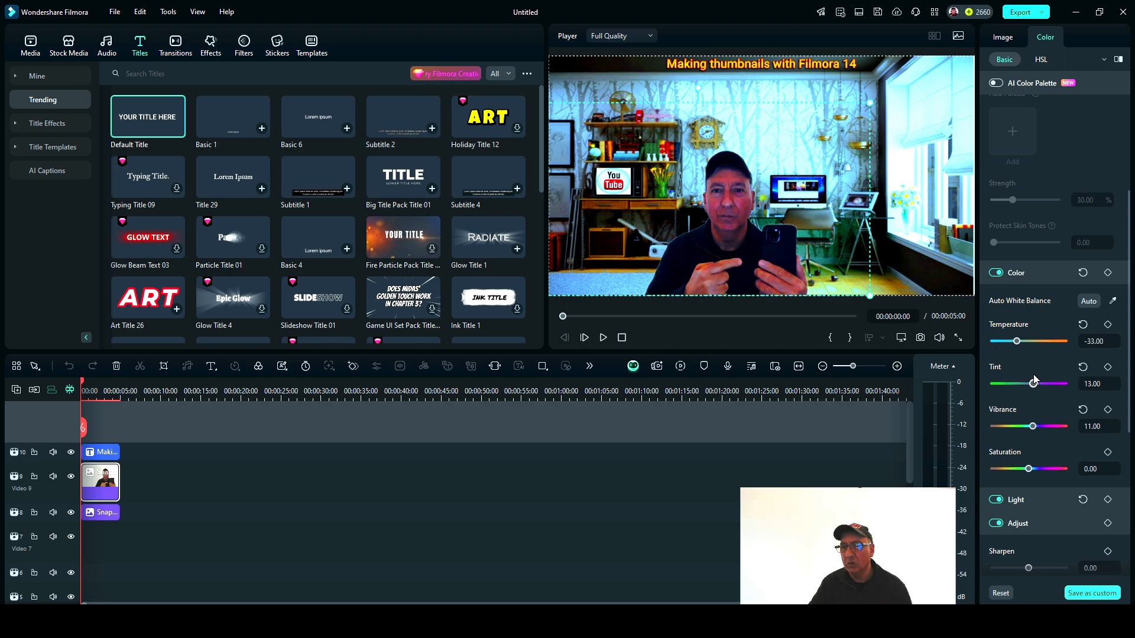
pyautogui.scroll(-1, 1020, 449)
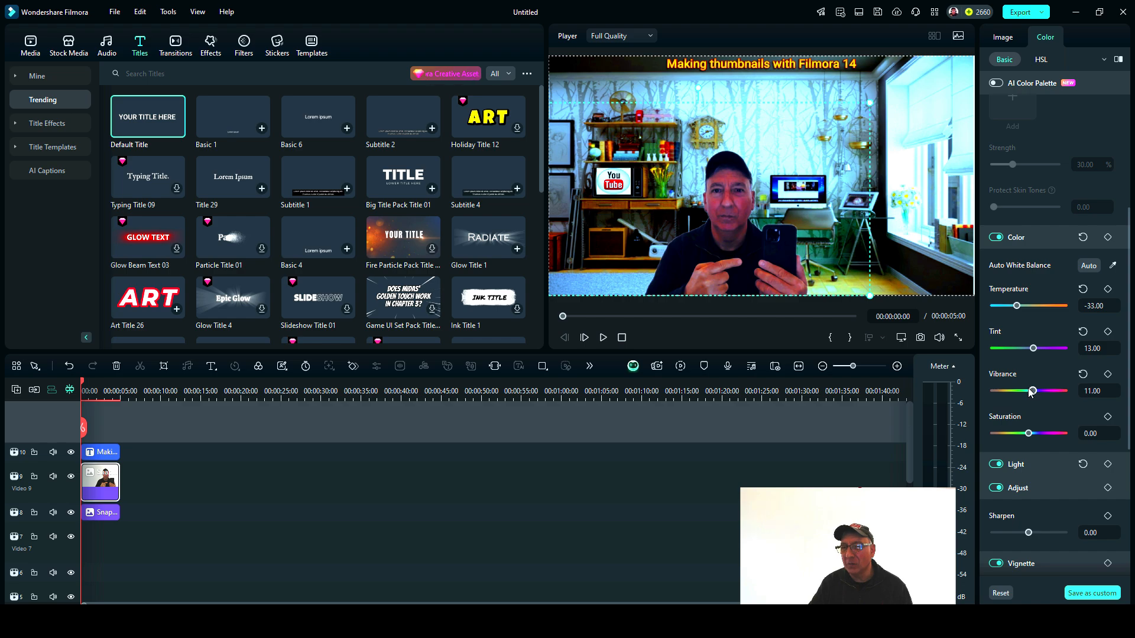
pyautogui.moveTo(1033, 391); pyautogui.dragTo(1041, 395)
pyautogui.moveTo(1028, 435); pyautogui.dragTo(1030, 437)
pyautogui.scroll(-2, 1044, 455)
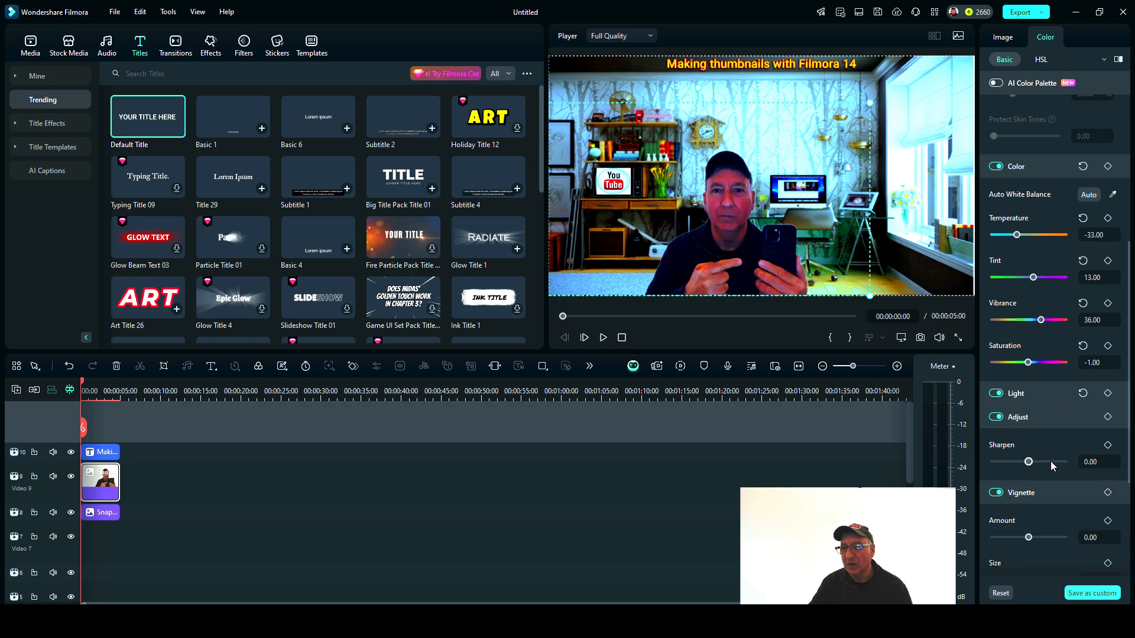
# Step: Reset all color adjustments on both the portrait and the room image
pyautogui.click(1000, 594)
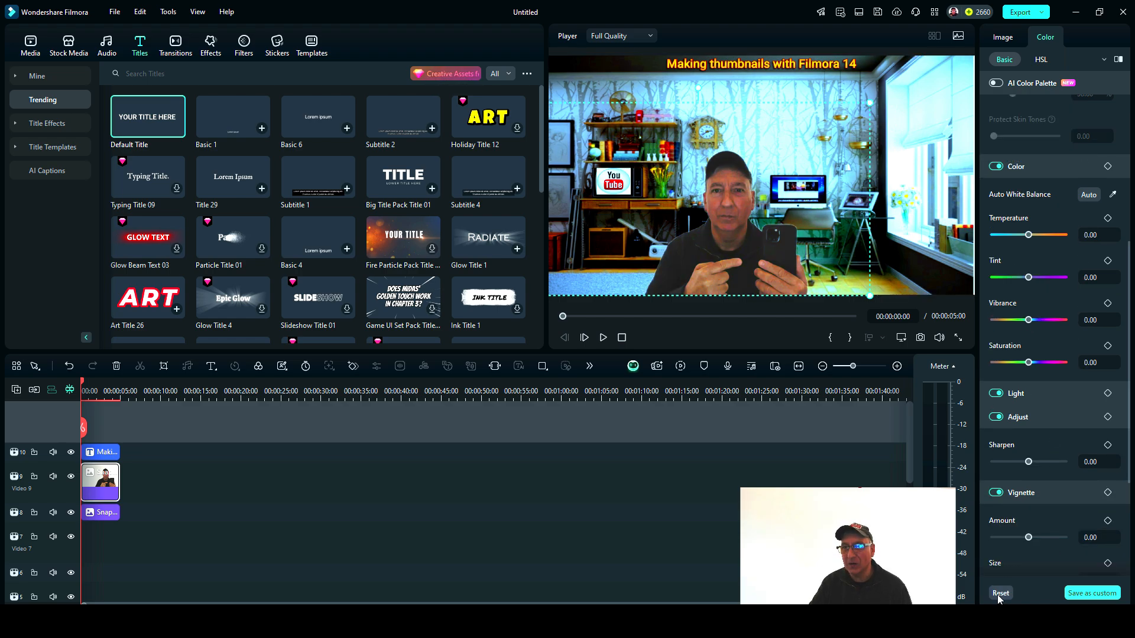
pyautogui.click(941, 264)
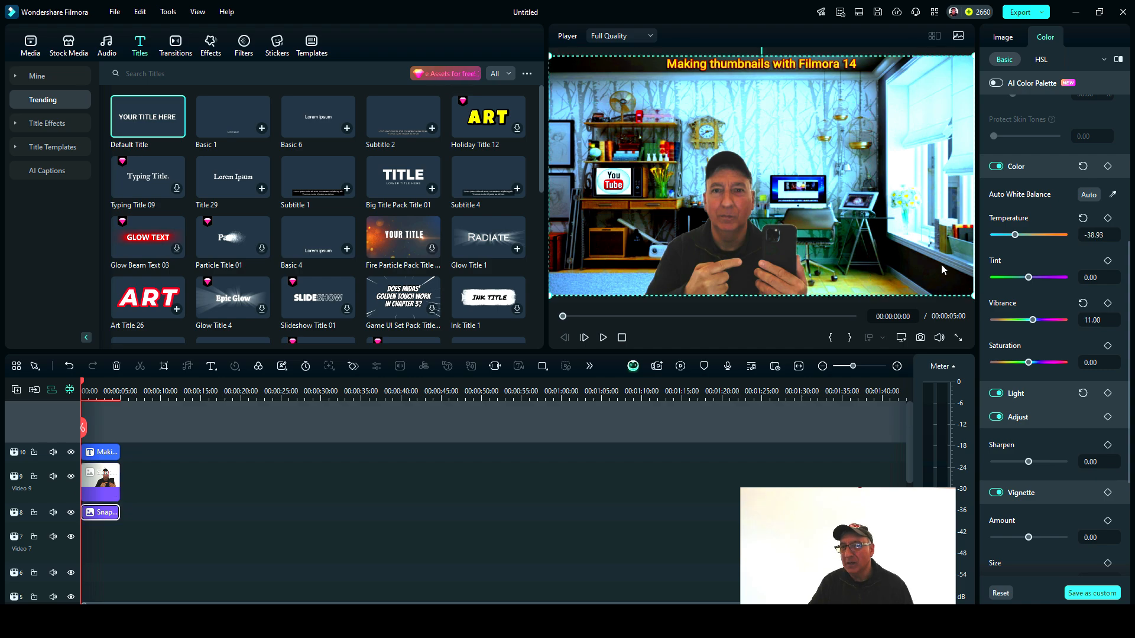
pyautogui.click(997, 593)
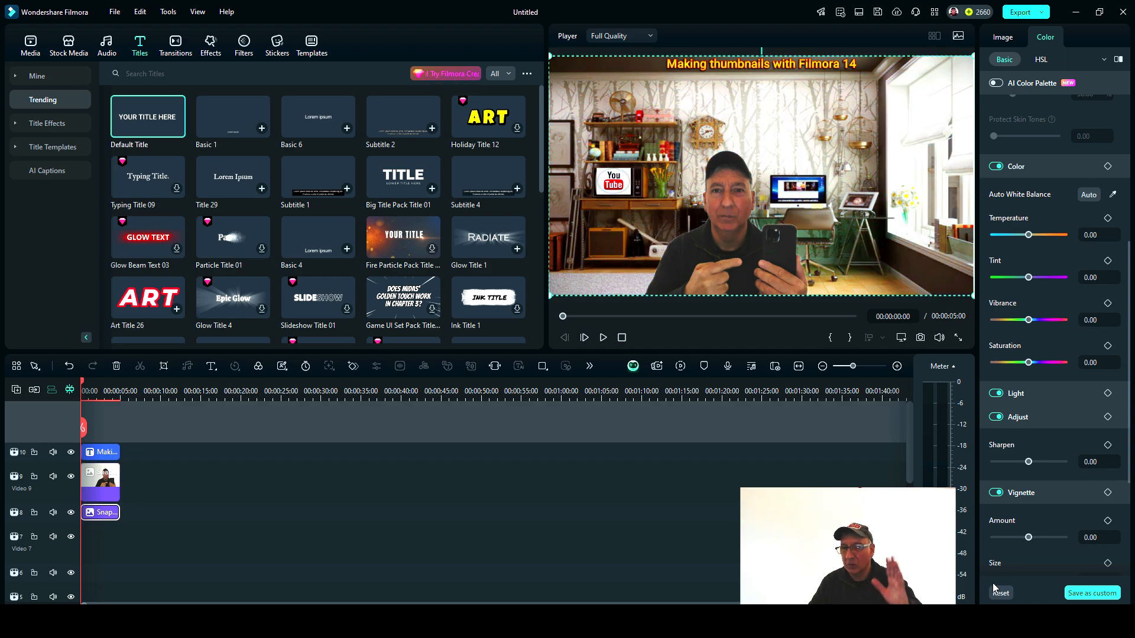
# Step: Set the portrait's sharpening to 100
pyautogui.scroll(-3, 1071, 448)
pyautogui.scroll(2, 1069, 447)
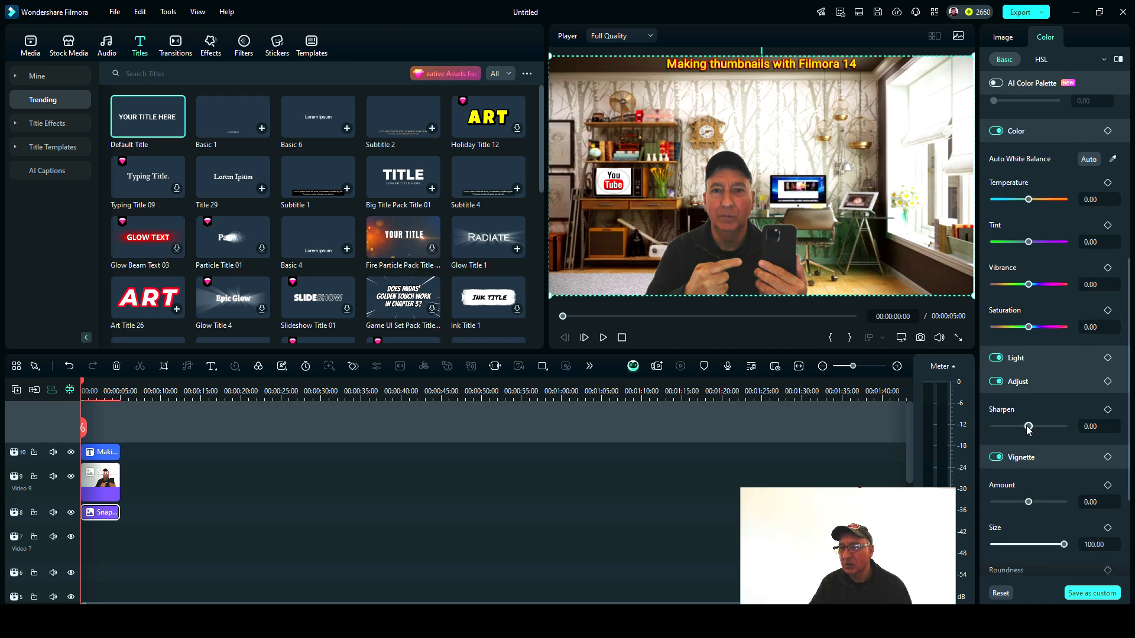
pyautogui.click(739, 263)
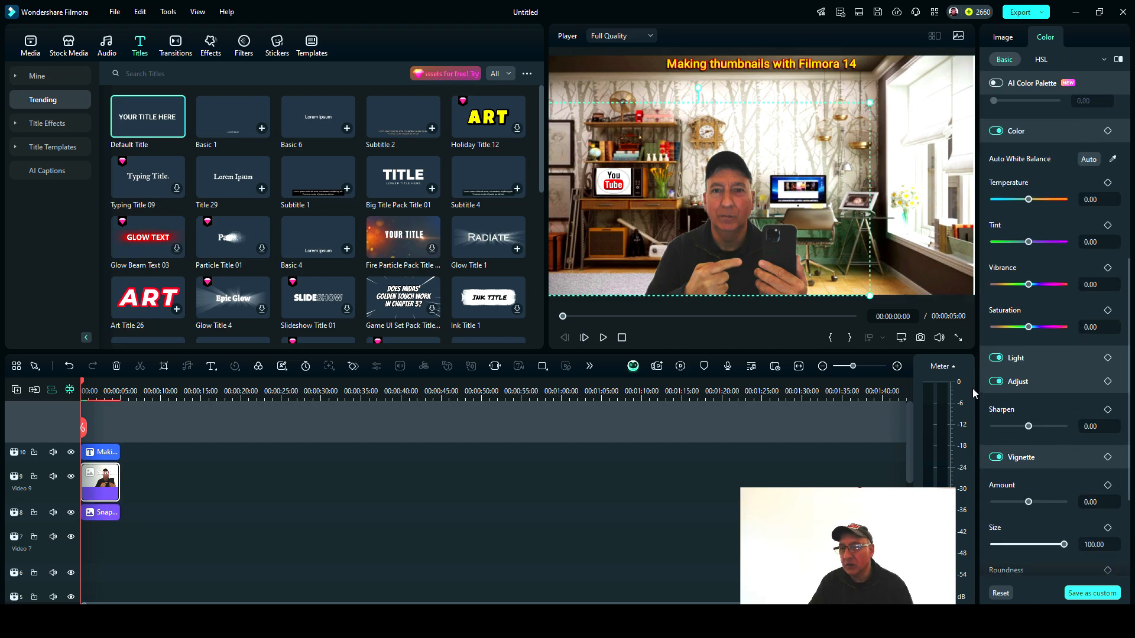
pyautogui.moveTo(1028, 428); pyautogui.dragTo(1056, 436)
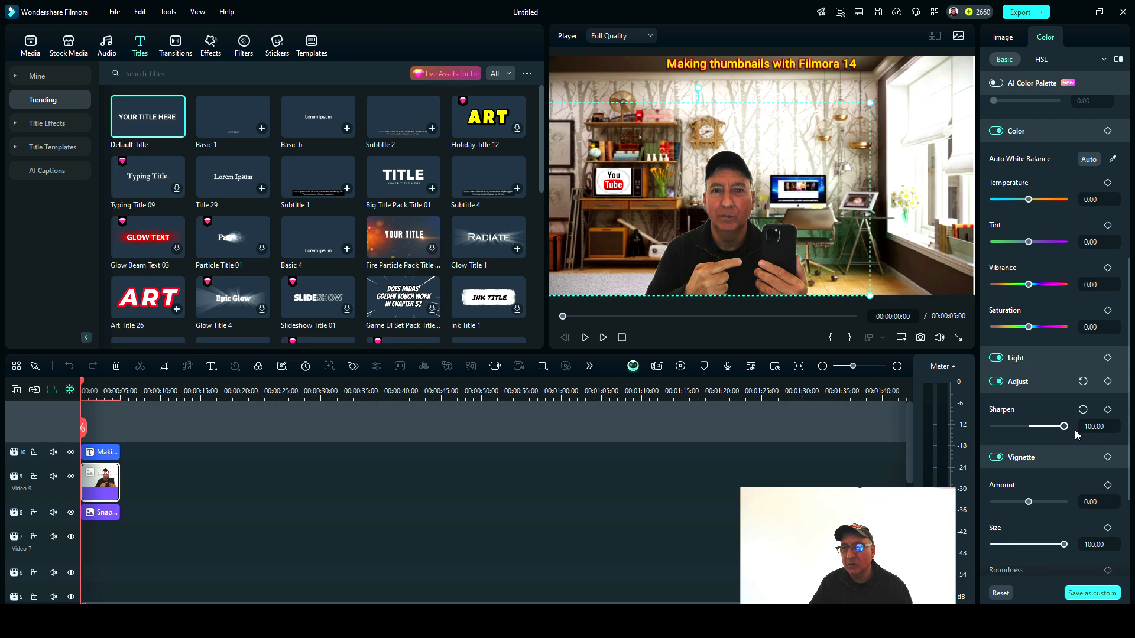
# Step: Set the room image's sharpening to 55 and deselect it
pyautogui.click(907, 235)
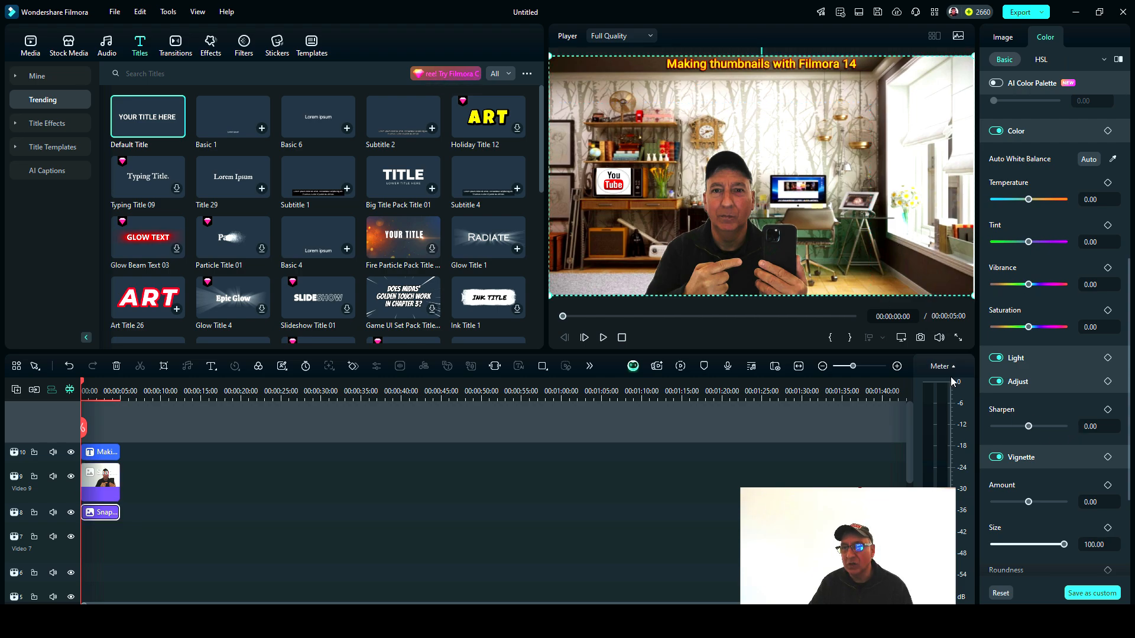
pyautogui.click(1029, 426)
pyautogui.moveTo(1029, 428); pyautogui.dragTo(1032, 430)
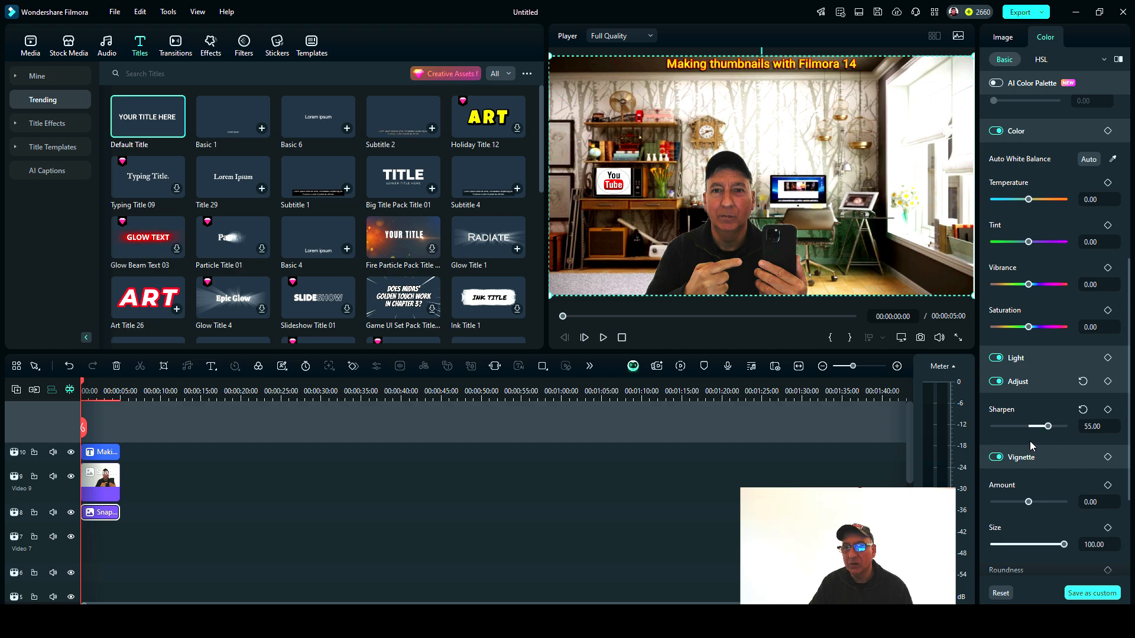
pyautogui.click(552, 519)
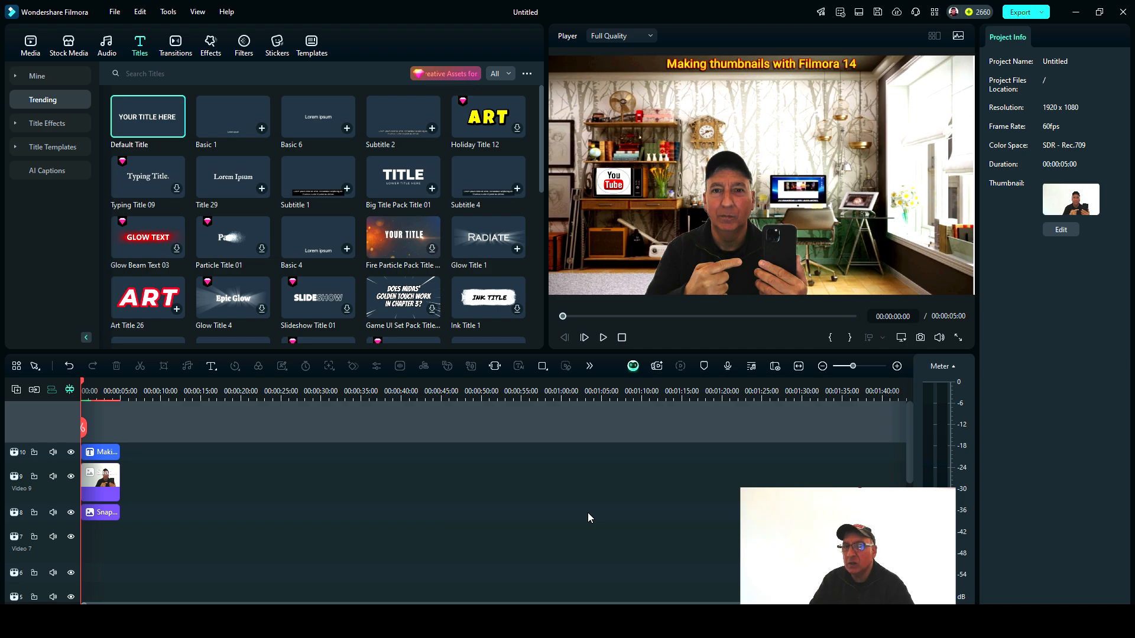
# Step: Save a PNG snapshot of the finished composition to the Downloads folder and set it as the project thumbnail
pyautogui.click(28, 54)
pyautogui.click(49, 76)
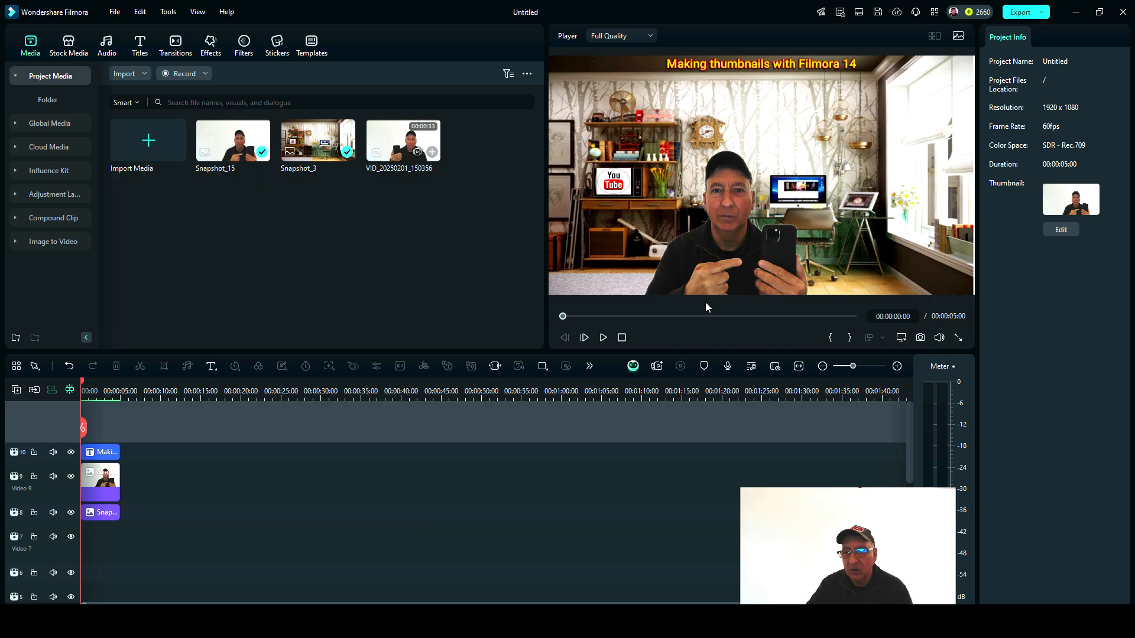
pyautogui.click(921, 338)
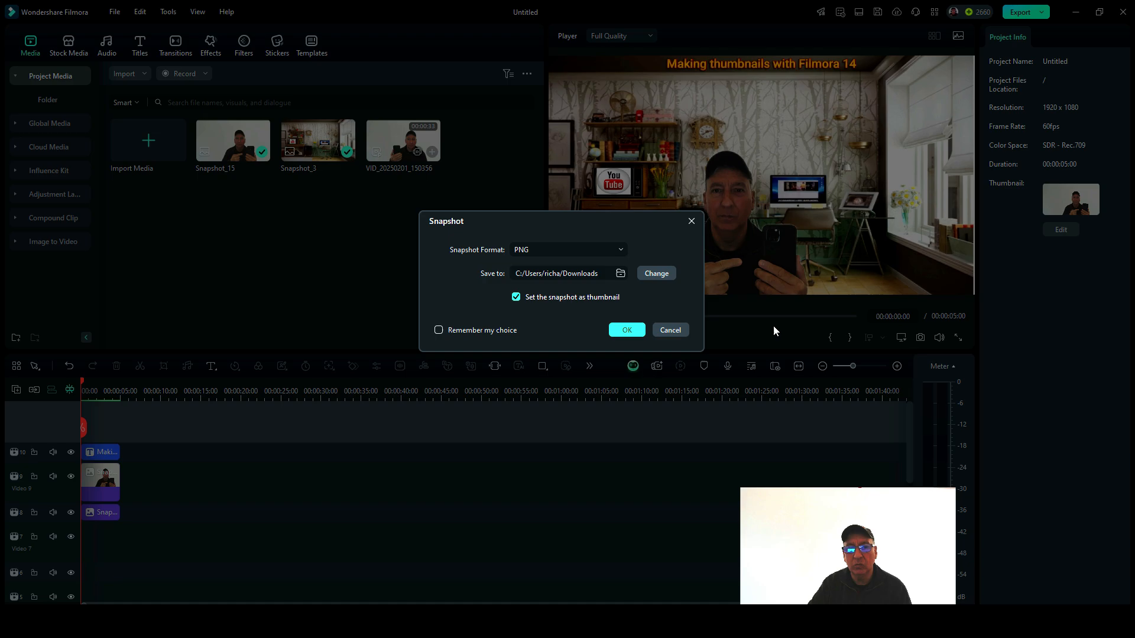
pyautogui.click(622, 331)
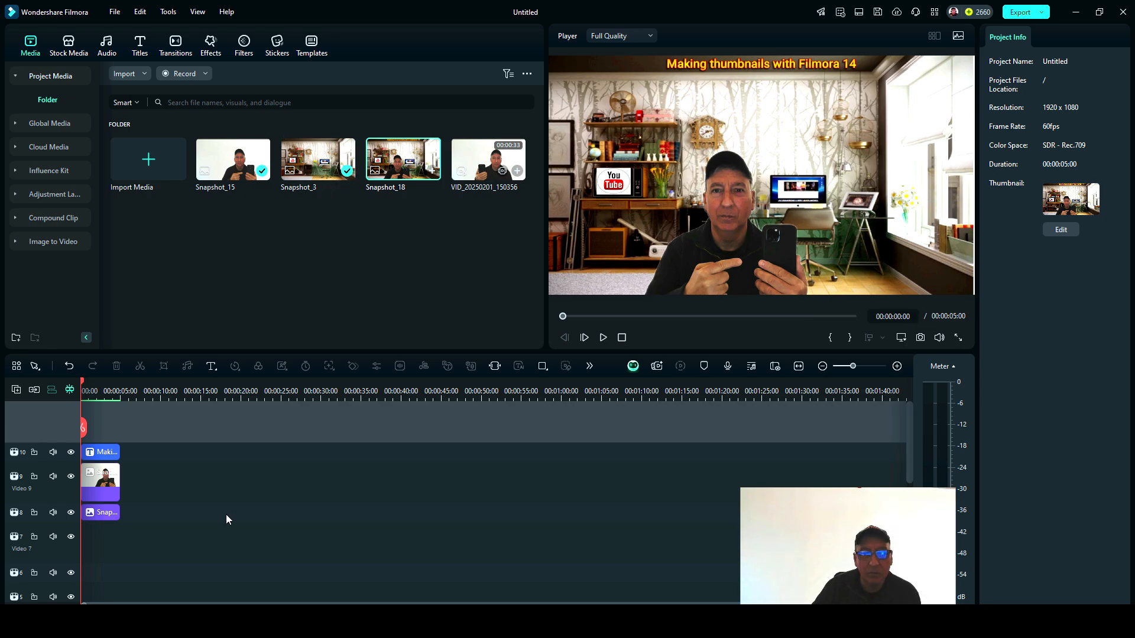
# Step: Delete all title and image clips from the timeline and place the new composite snapshot at the start of track 9
pyautogui.moveTo(124, 533); pyautogui.dragTo(84, 426)
pyautogui.press('Delete')
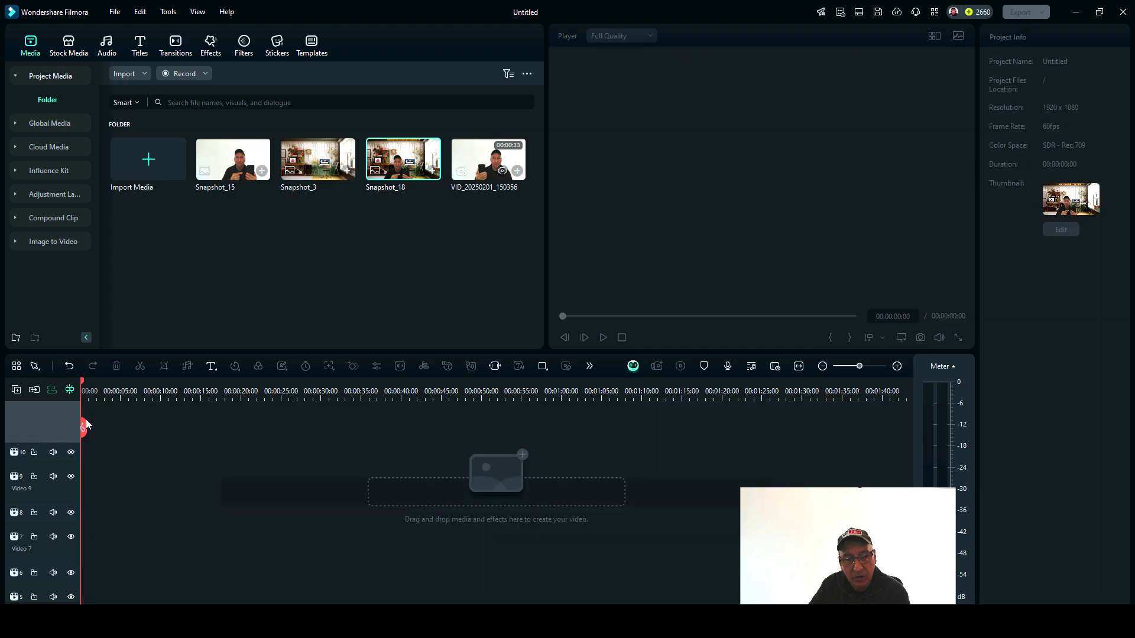
pyautogui.moveTo(393, 165); pyautogui.dragTo(81, 480)
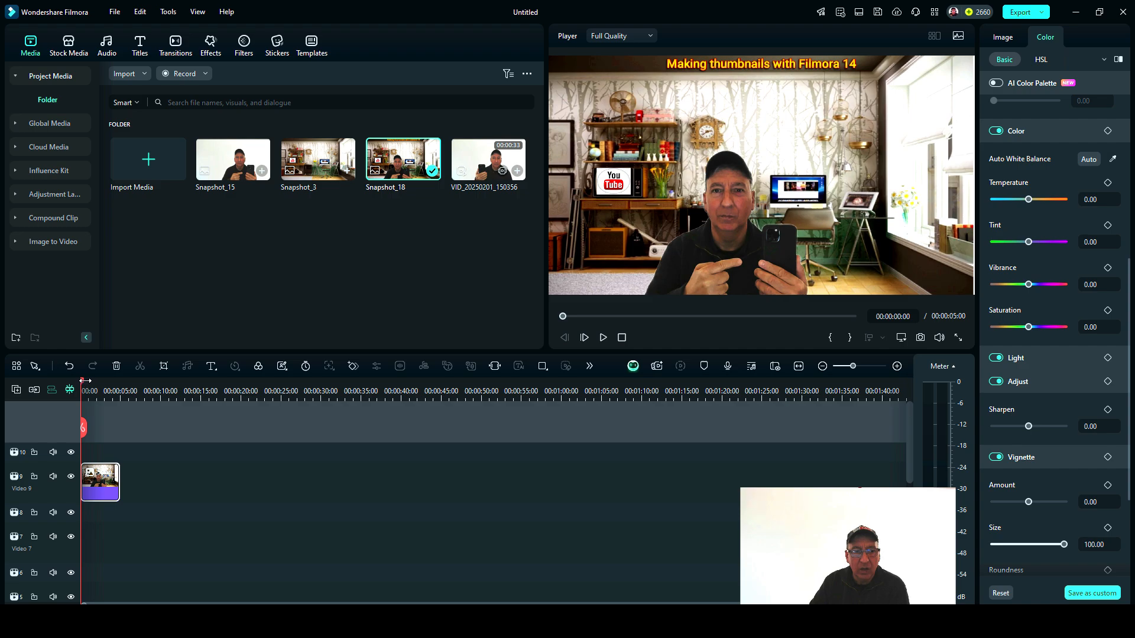
# Step: Split the snapshot clip at 00:00:02:04 and cut away the part after the split
pyautogui.moveTo(81, 385); pyautogui.dragTo(97, 413)
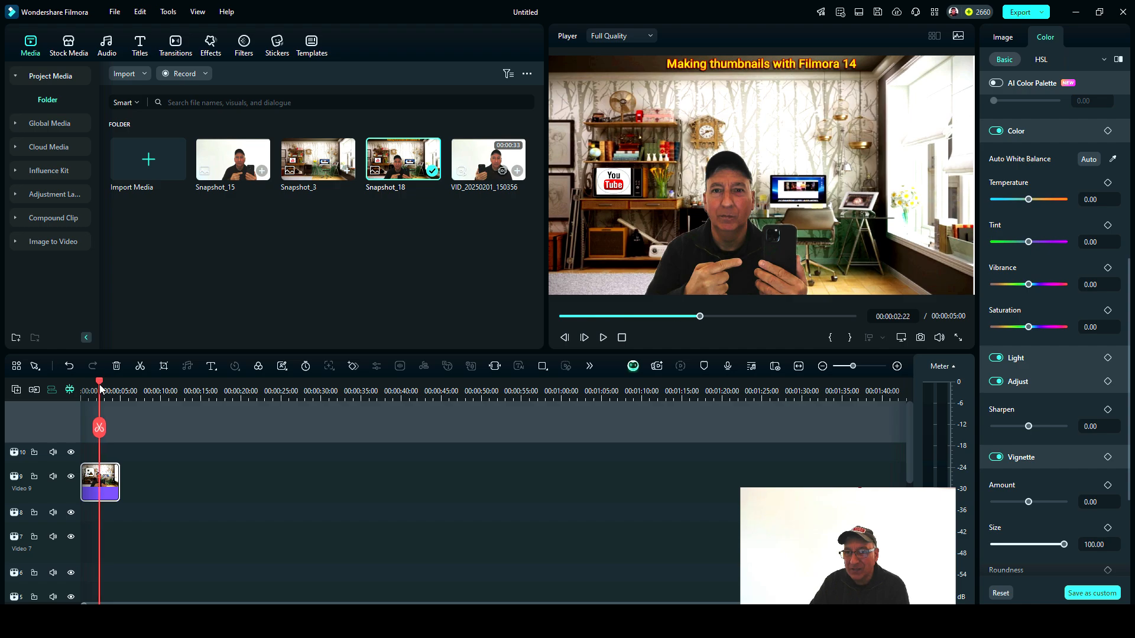
pyautogui.click(100, 388)
pyautogui.moveTo(99, 397); pyautogui.dragTo(97, 415)
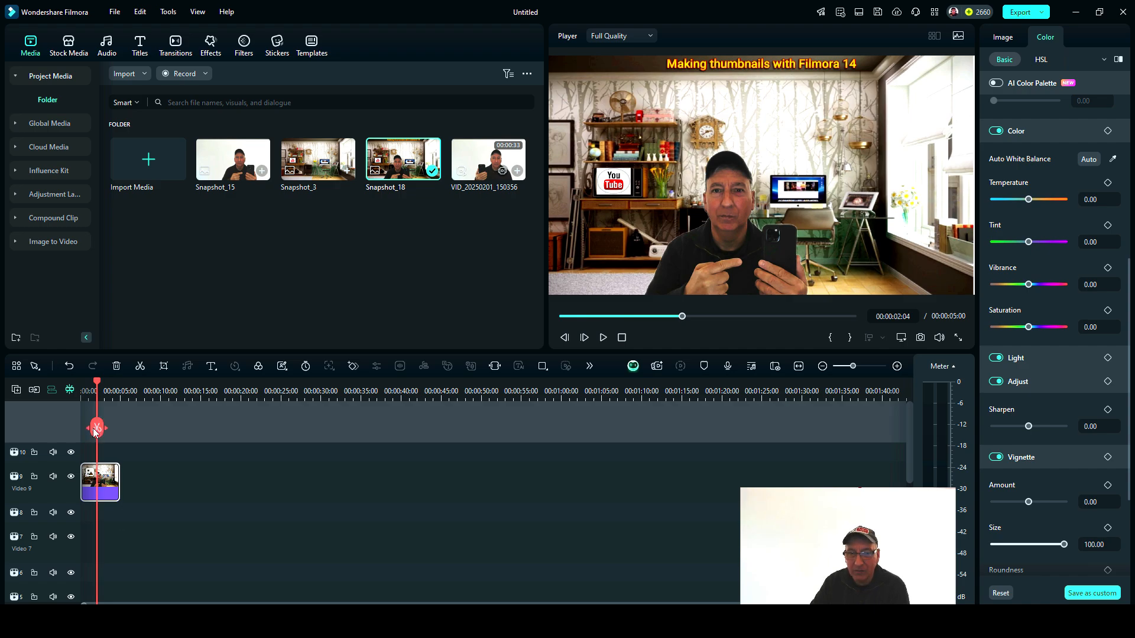
pyautogui.click(97, 428)
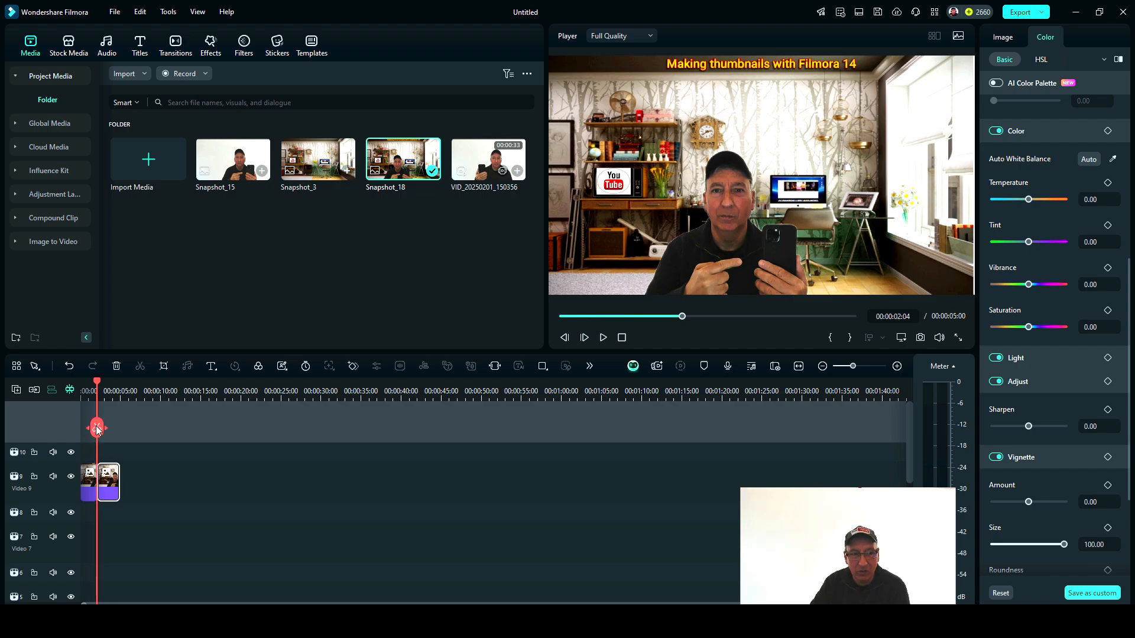
pyautogui.rightClick(104, 472)
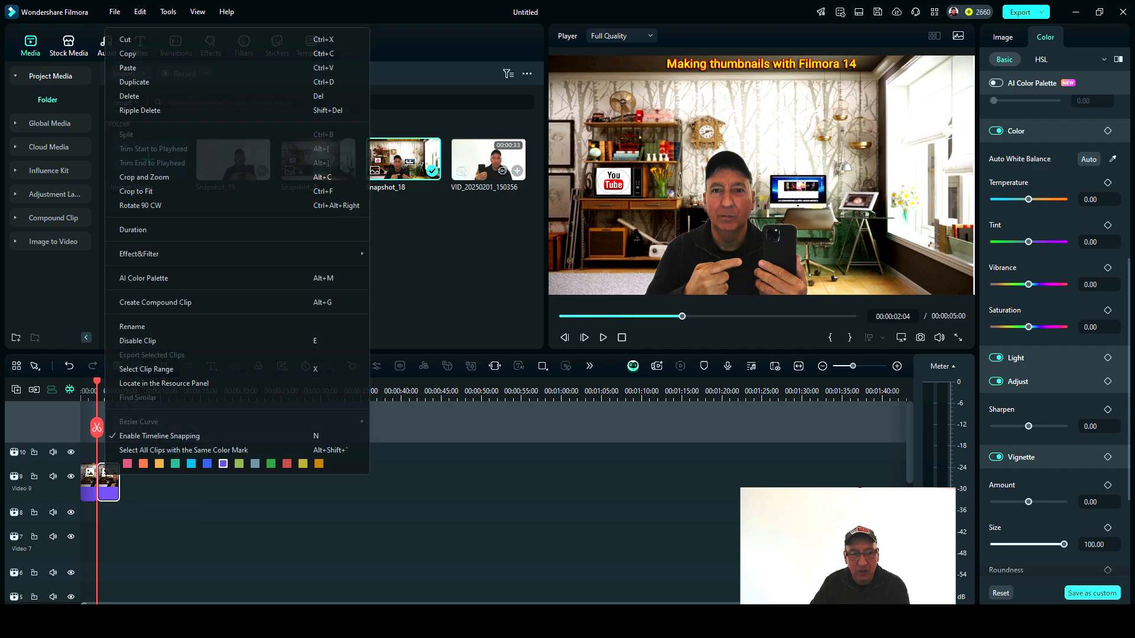
pyautogui.click(147, 39)
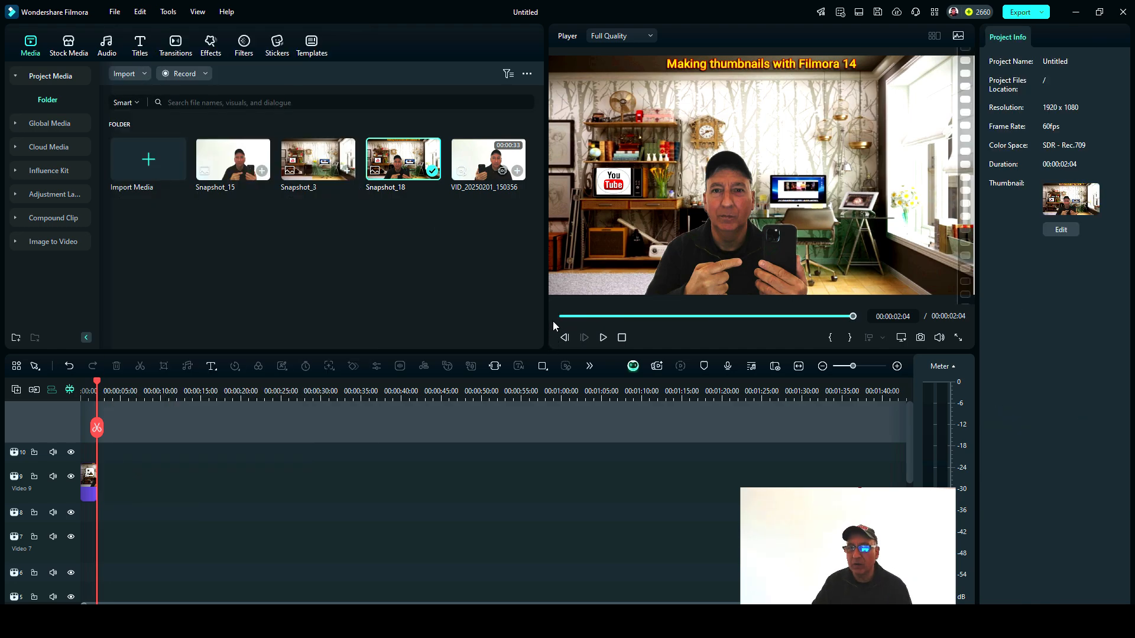